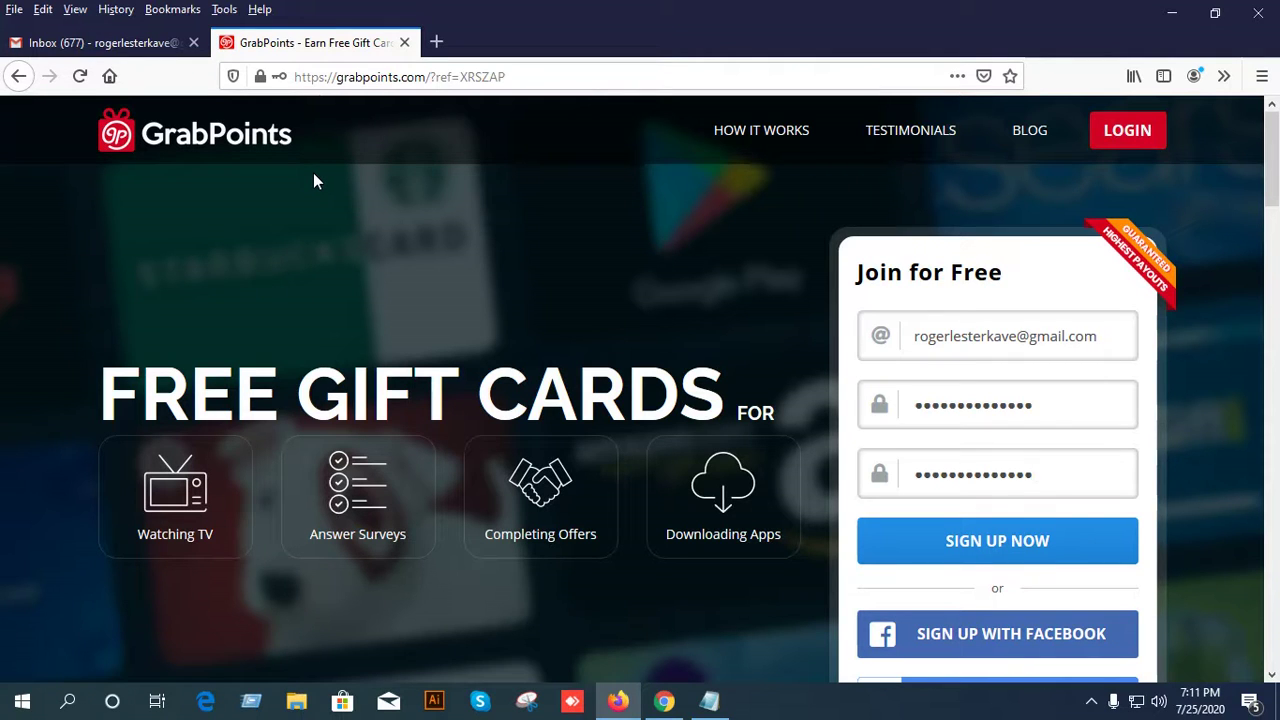
Review the filled-in Join for Free form with the e-mail, password and confirmation.
scroll(546, 312, "down", 10)
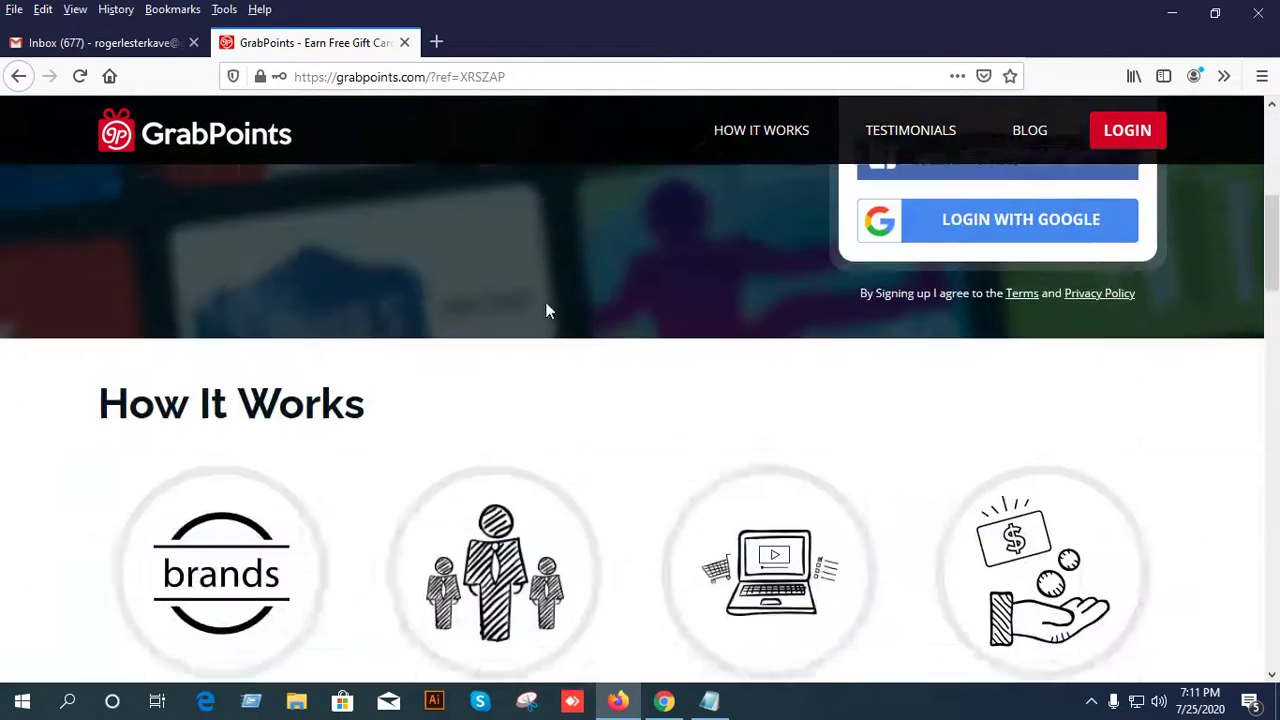
scroll(850, 400, "up", 2)
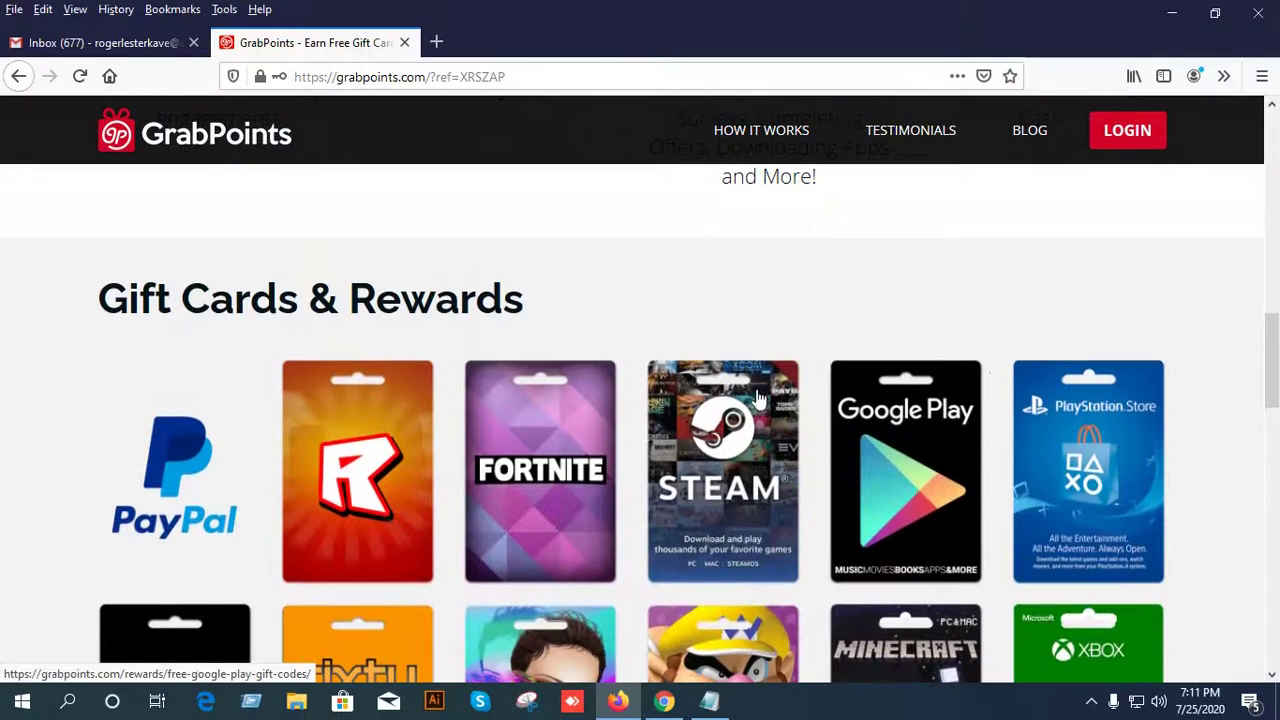
scroll(320, 410, "down", 2)
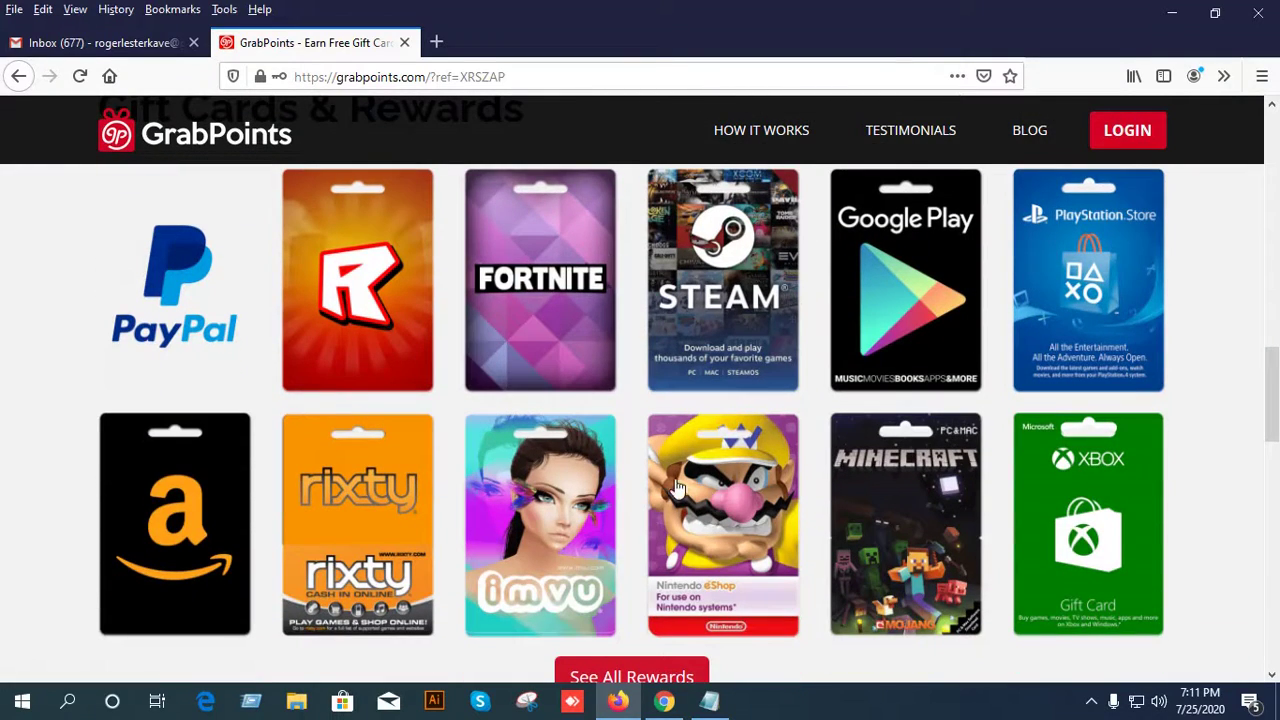
scroll(288, 283, "down", 5)
scroll(288, 283, "down", 10)
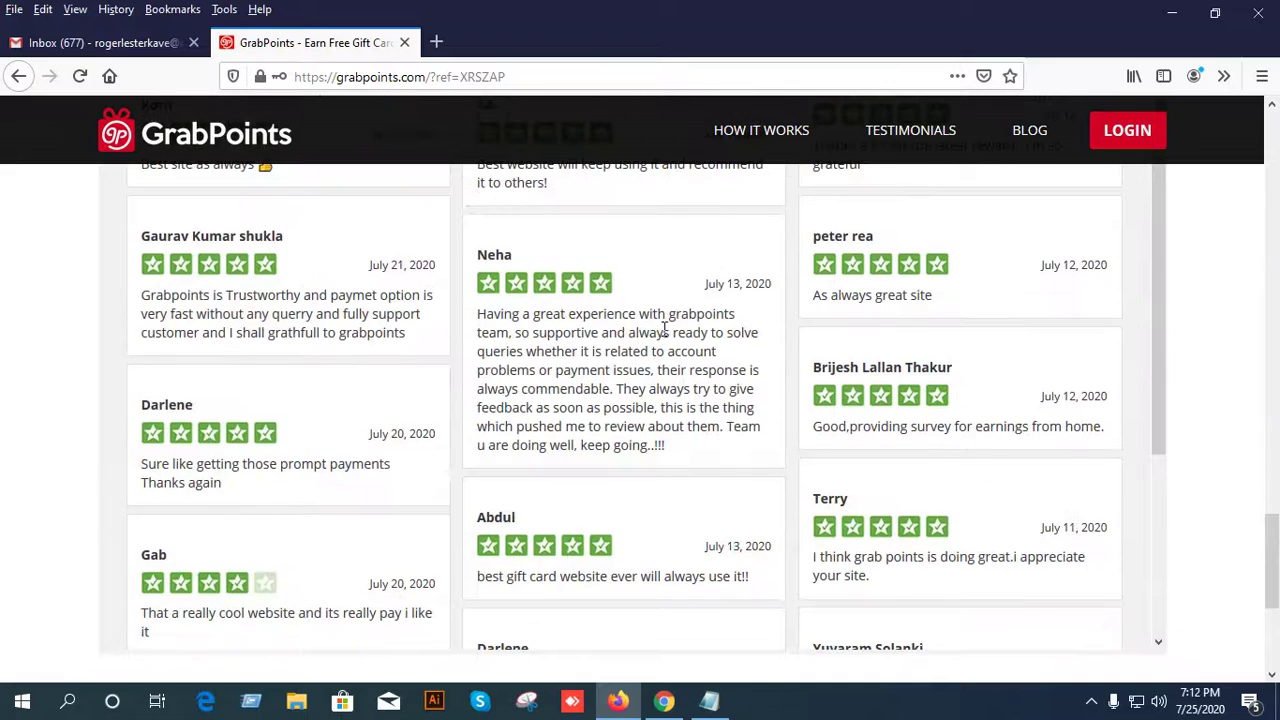
scroll(790, 415, "down", 3)
scroll(749, 430, "down", 2)
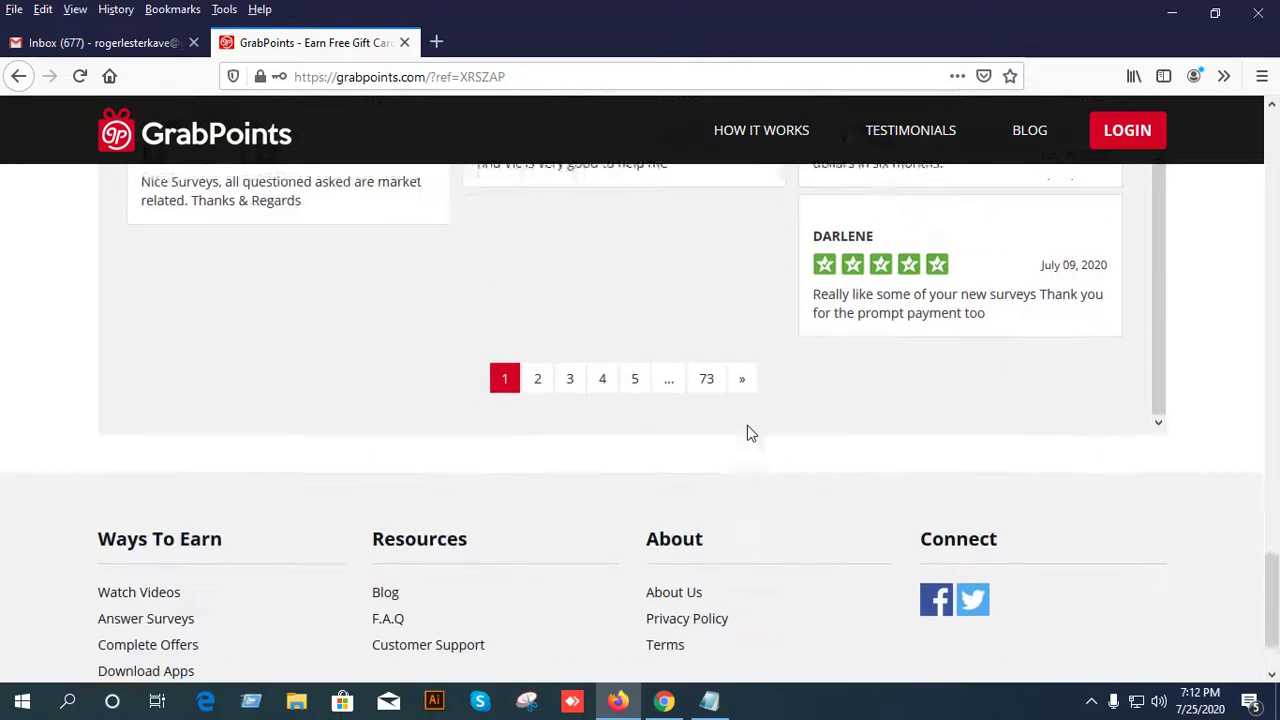
scroll(751, 433, "up", 1)
scroll(751, 433, "down", 2)
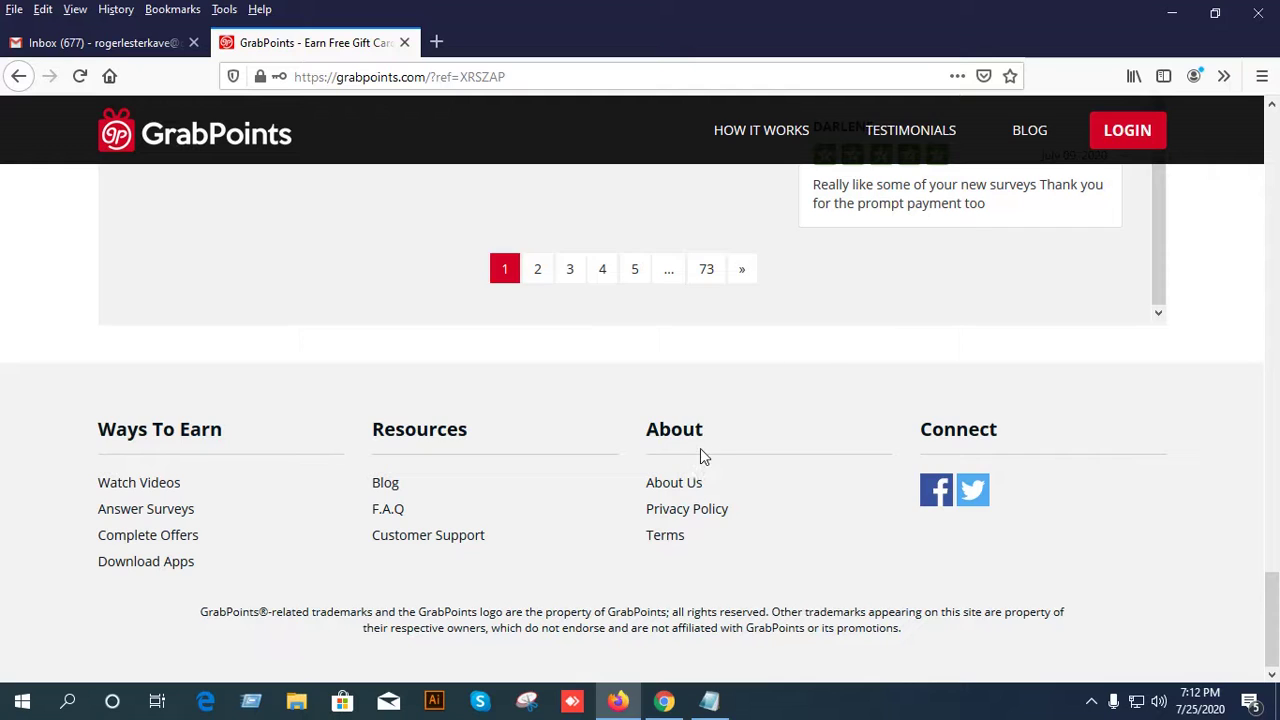
scroll(731, 455, "up", 20)
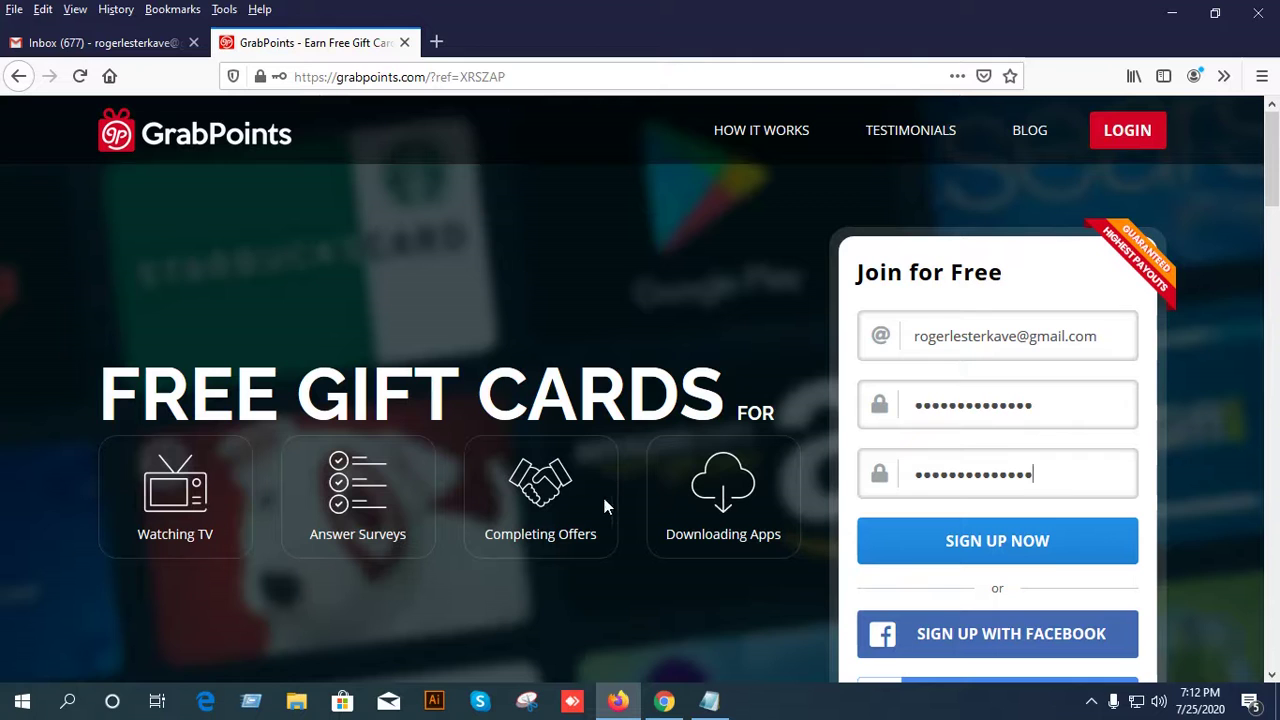
Submit the sign-up form, decline Firefox's save-login offer, and reload the page.
scroll(580, 352, "down", 2)
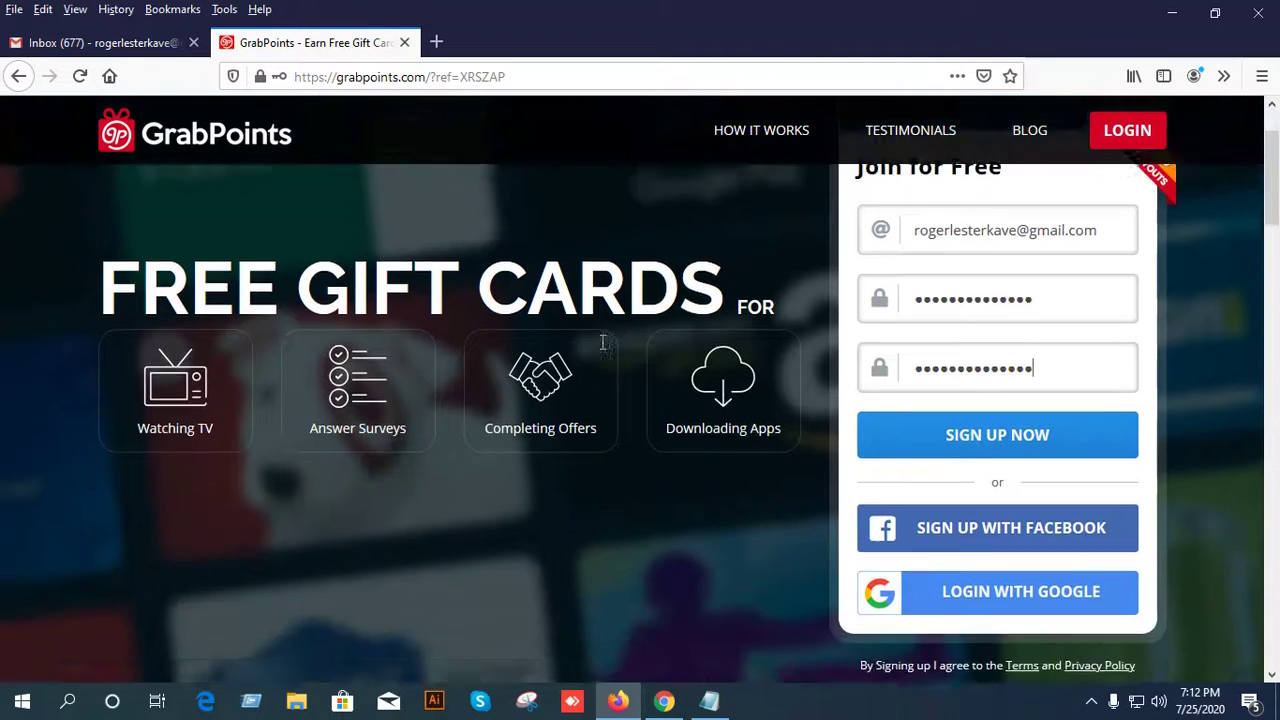
scroll(645, 362, "up", 2)
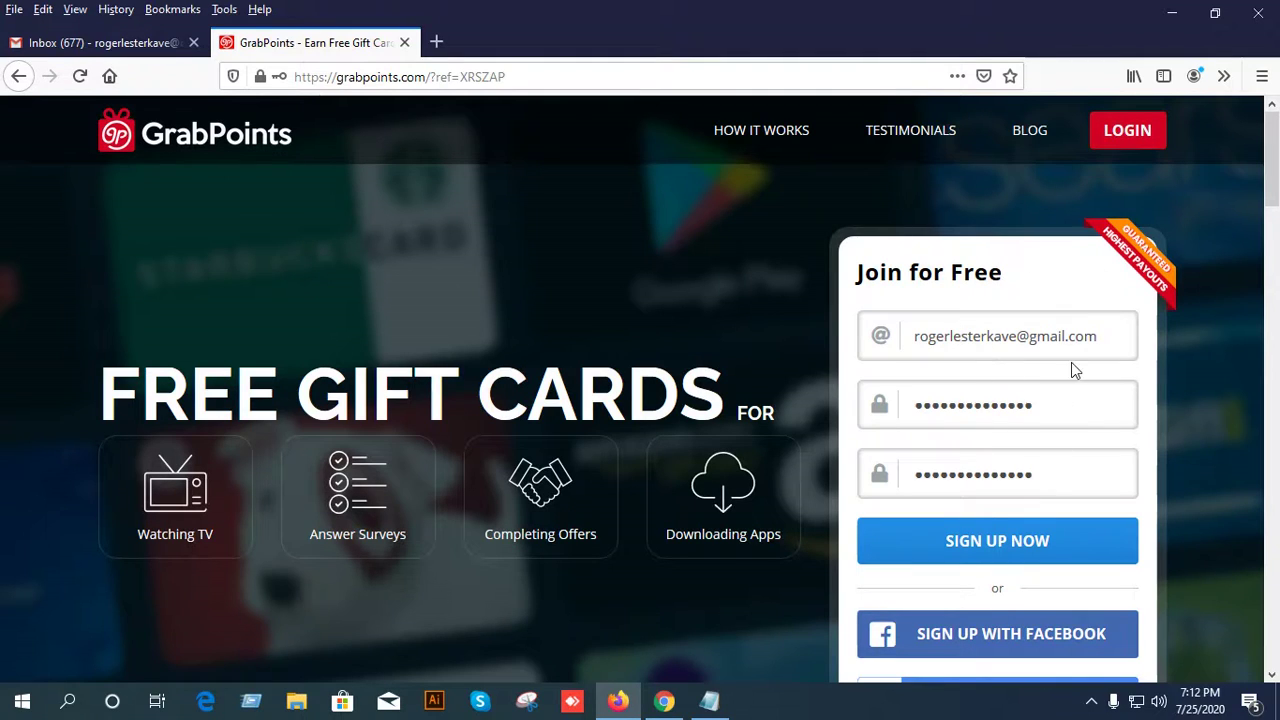
scroll(995, 478, "down", 2)
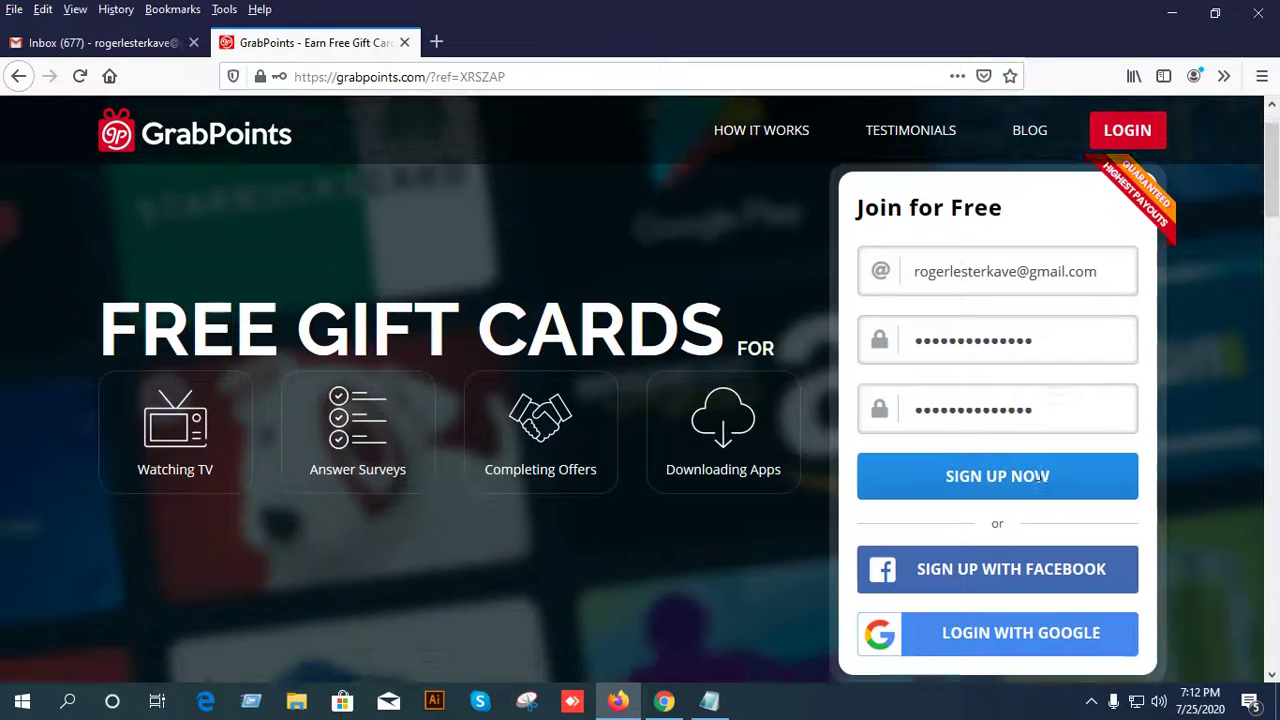
left_click(970, 449)
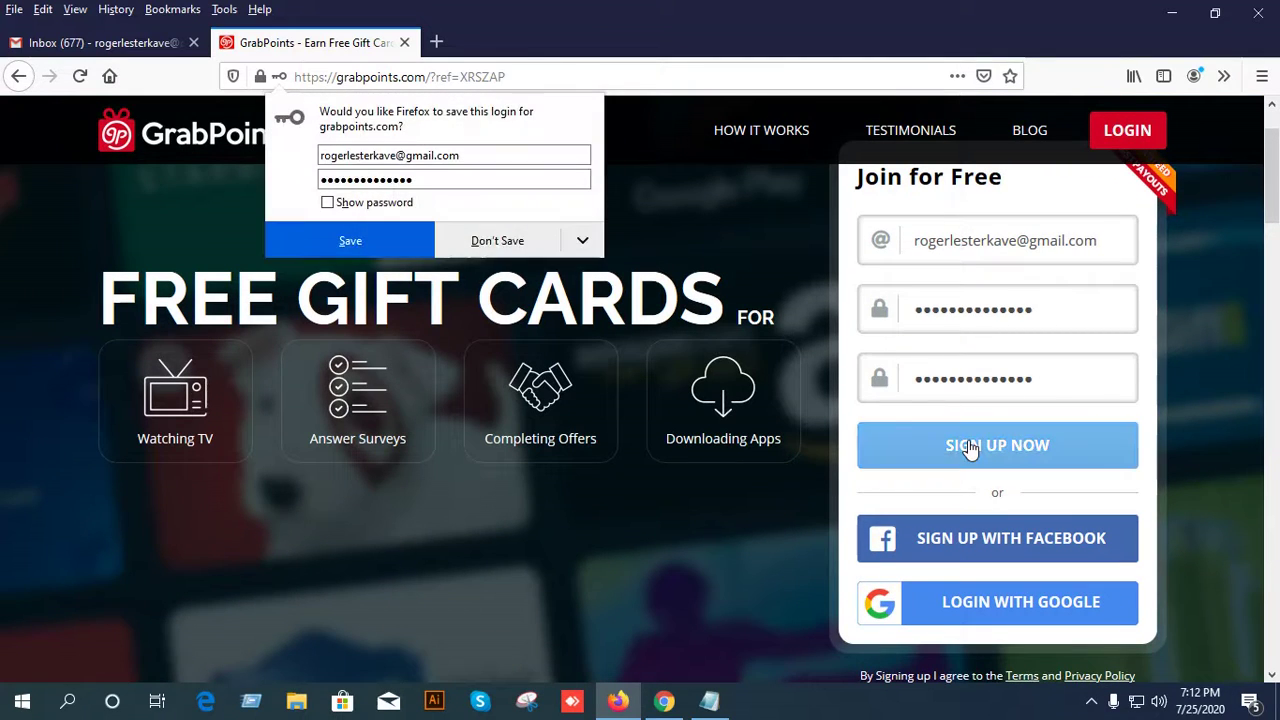
left_click(472, 242)
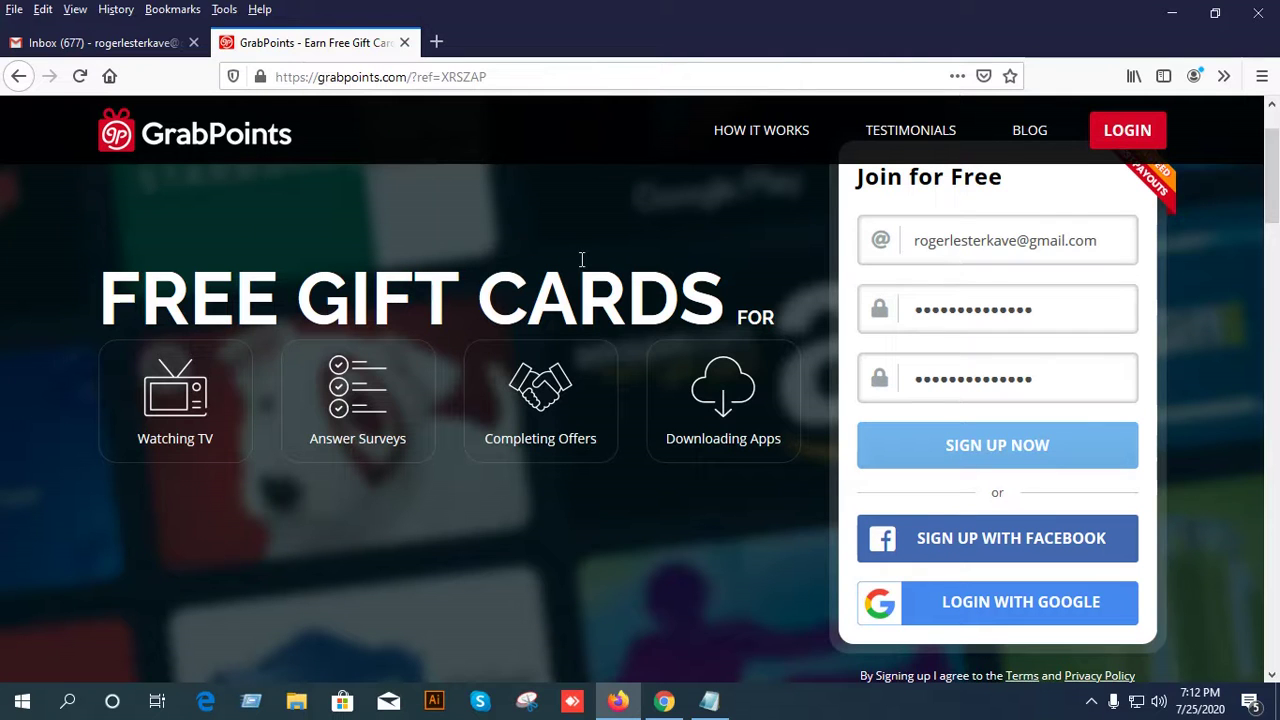
scroll(585, 262, "up", 2)
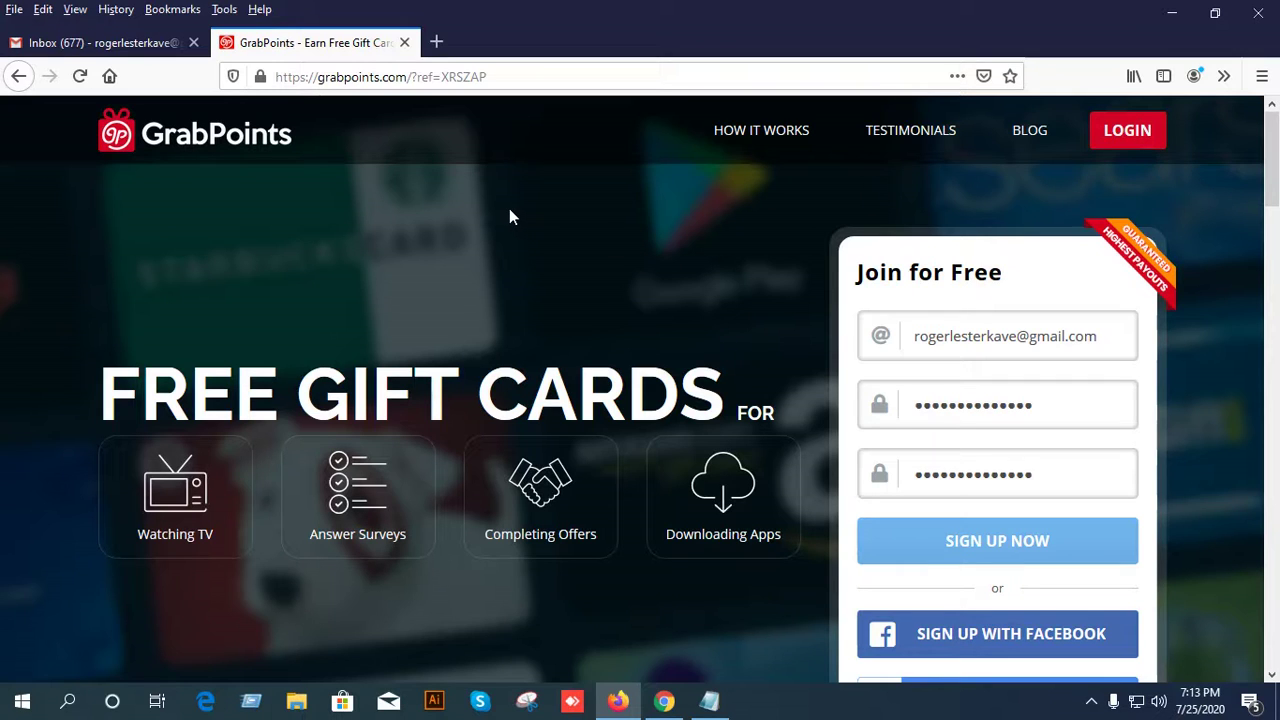
key("F5")
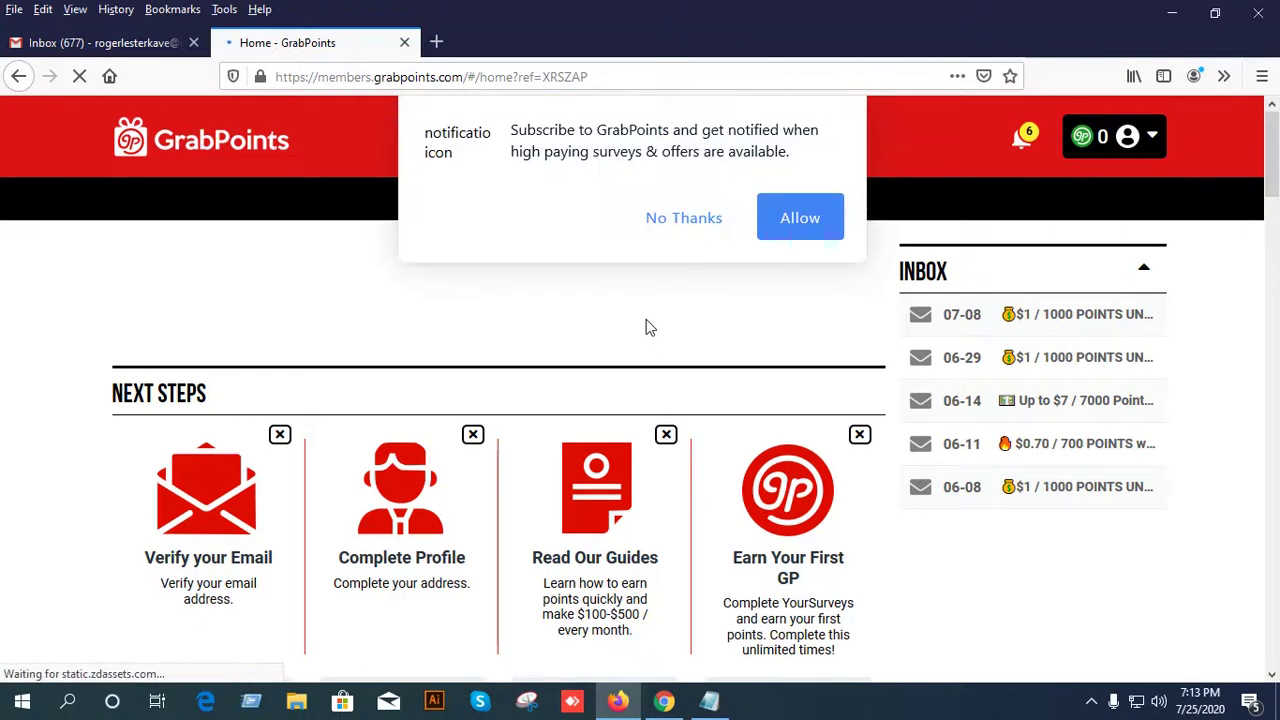
Allow GrabPoints notifications and confirm the subscription in the Firefox popup.
left_click(816, 222)
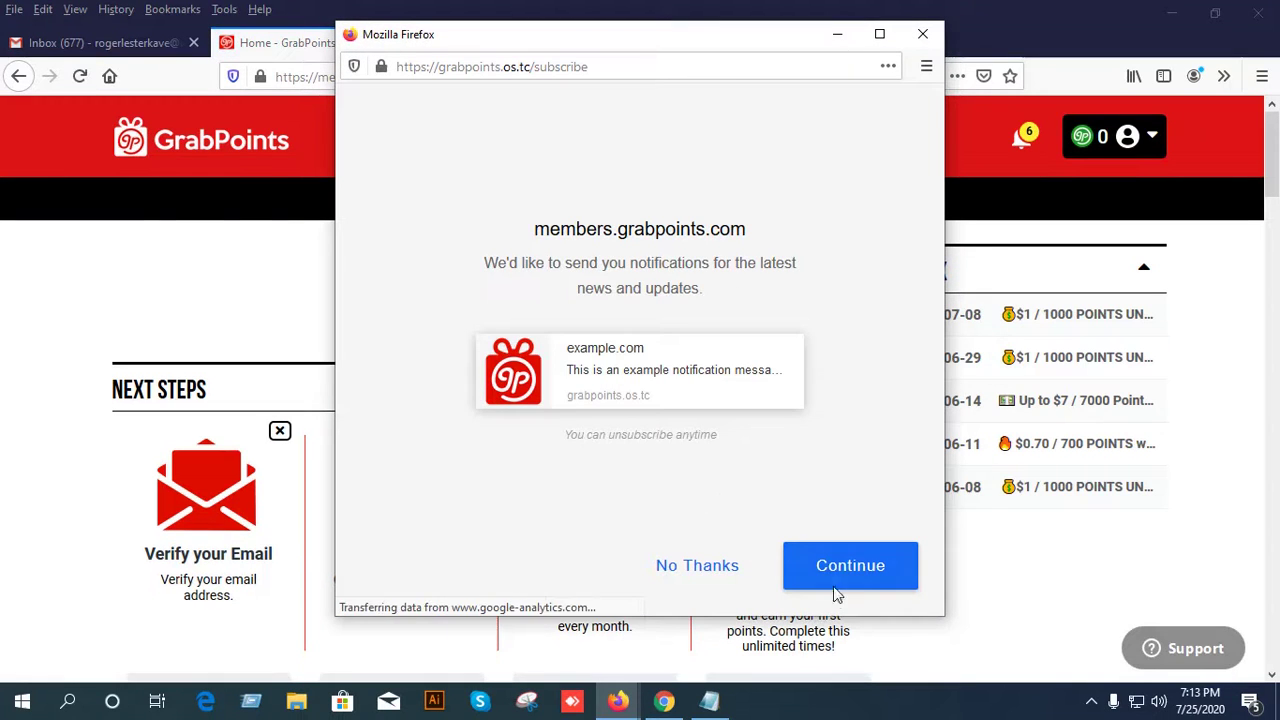
left_click(718, 580)
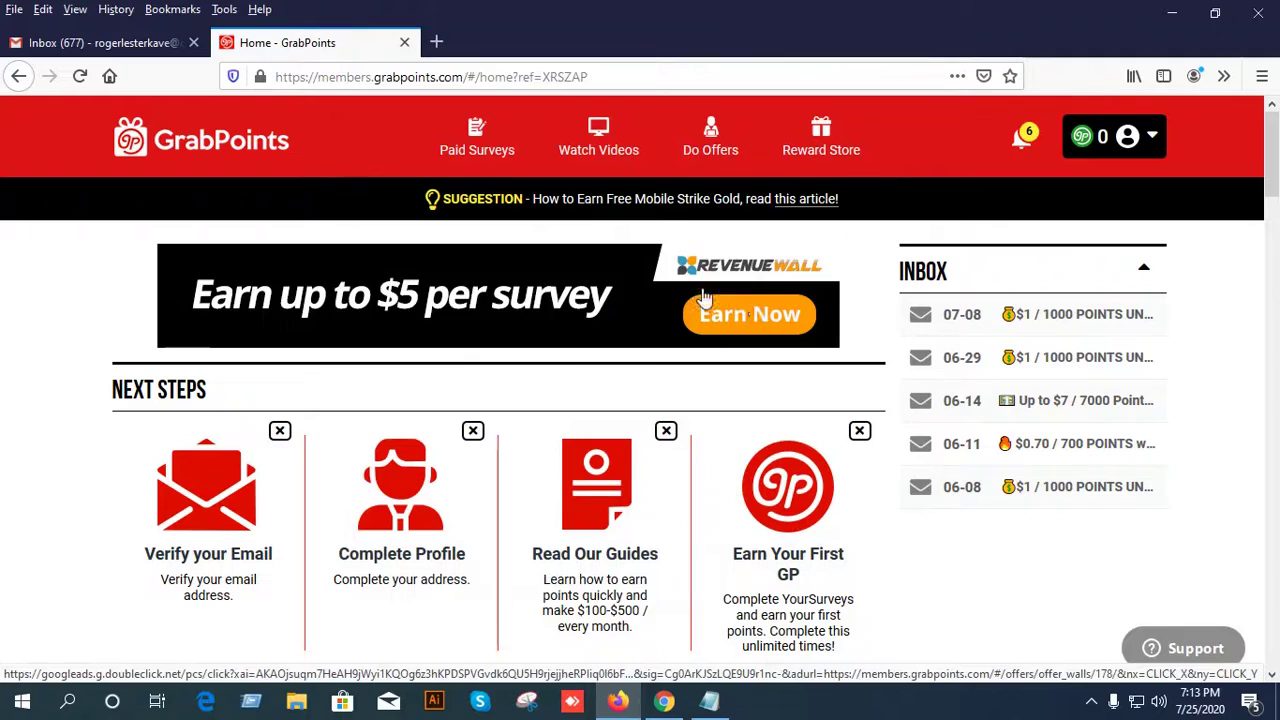
scroll(709, 277, "down", 8)
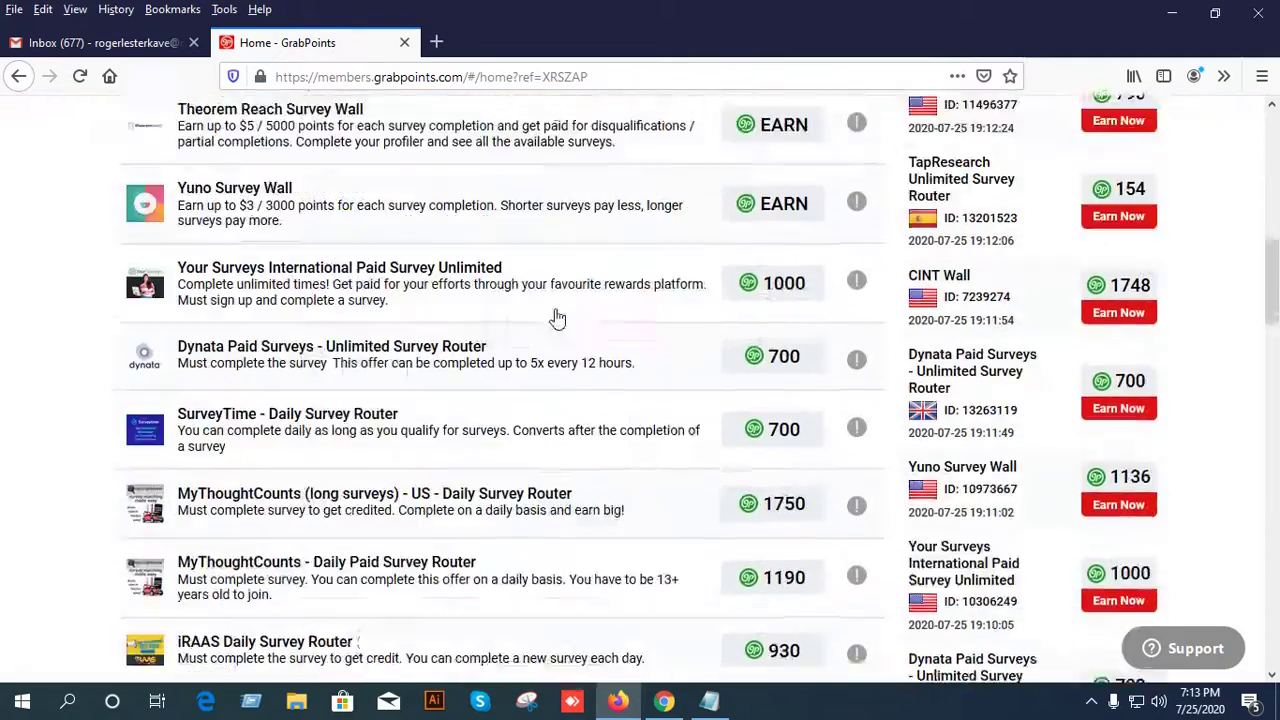
scroll(557, 314, "up", 4)
scroll(459, 253, "up", 4)
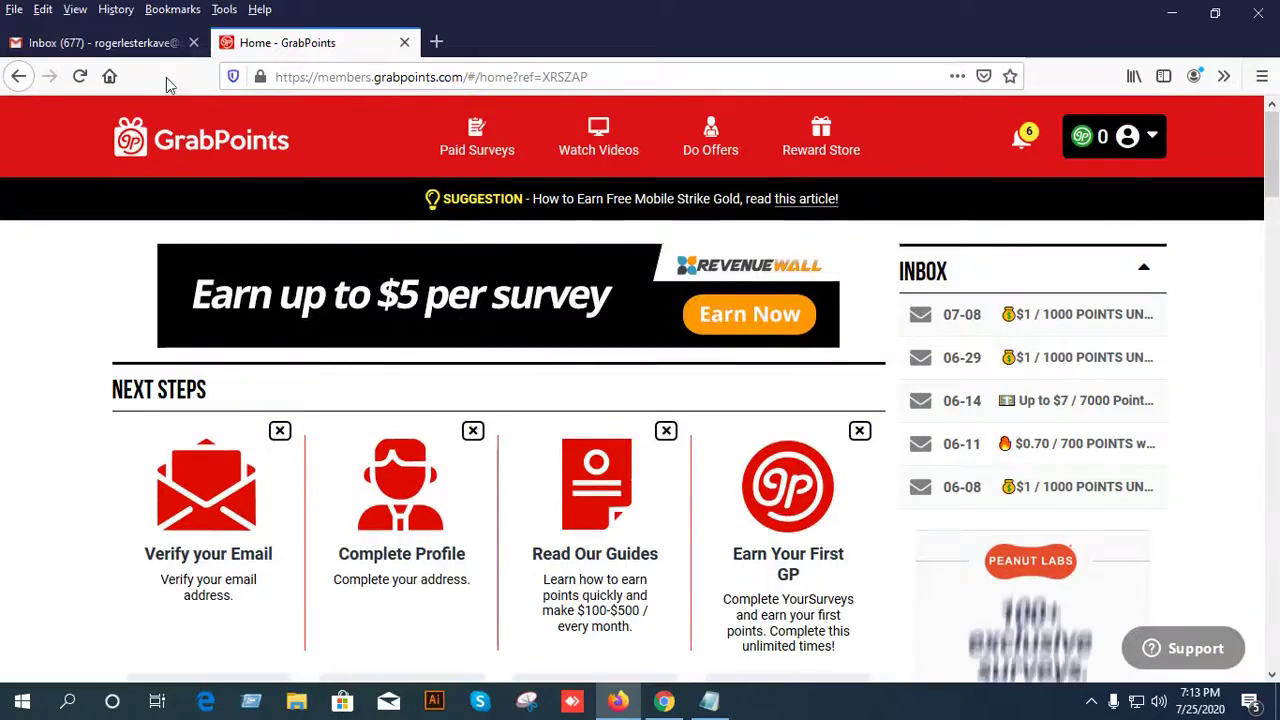
left_click(113, 45)
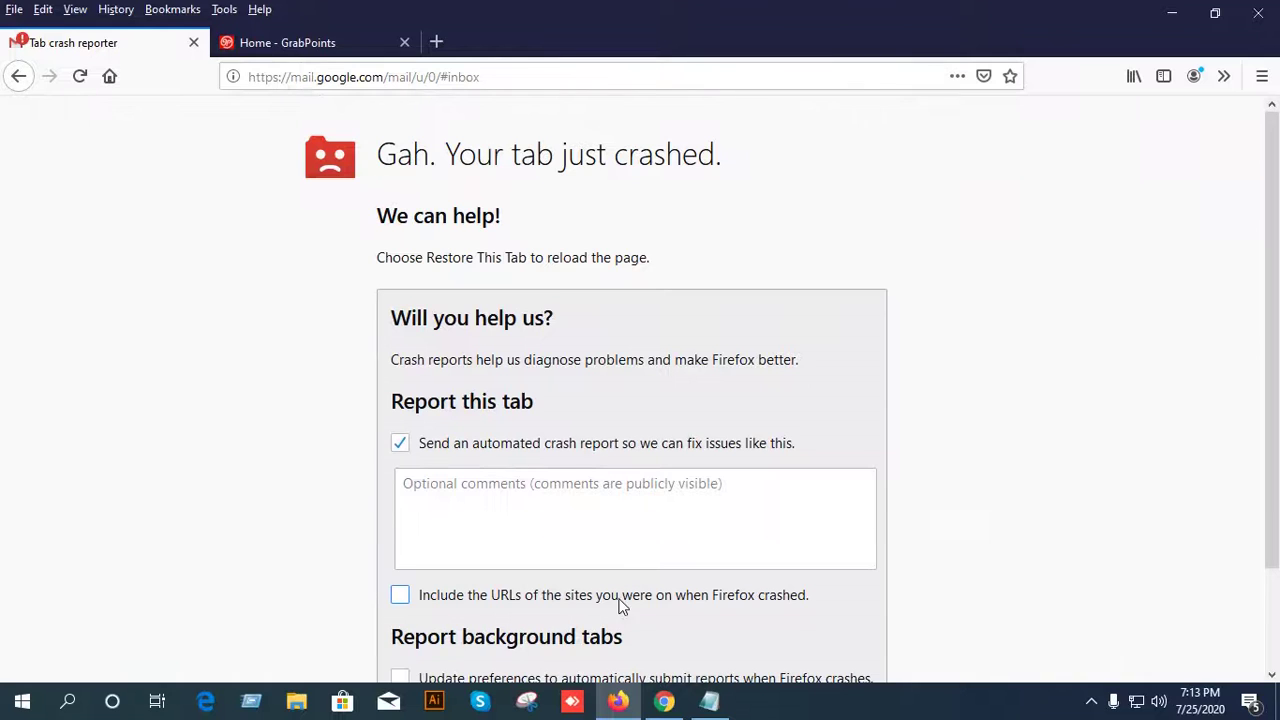
Restore the crashed Gmail tab and open the 'Registration Confirmation - GrabPoints' email.
scroll(620, 603, "down", 2)
left_click(583, 623)
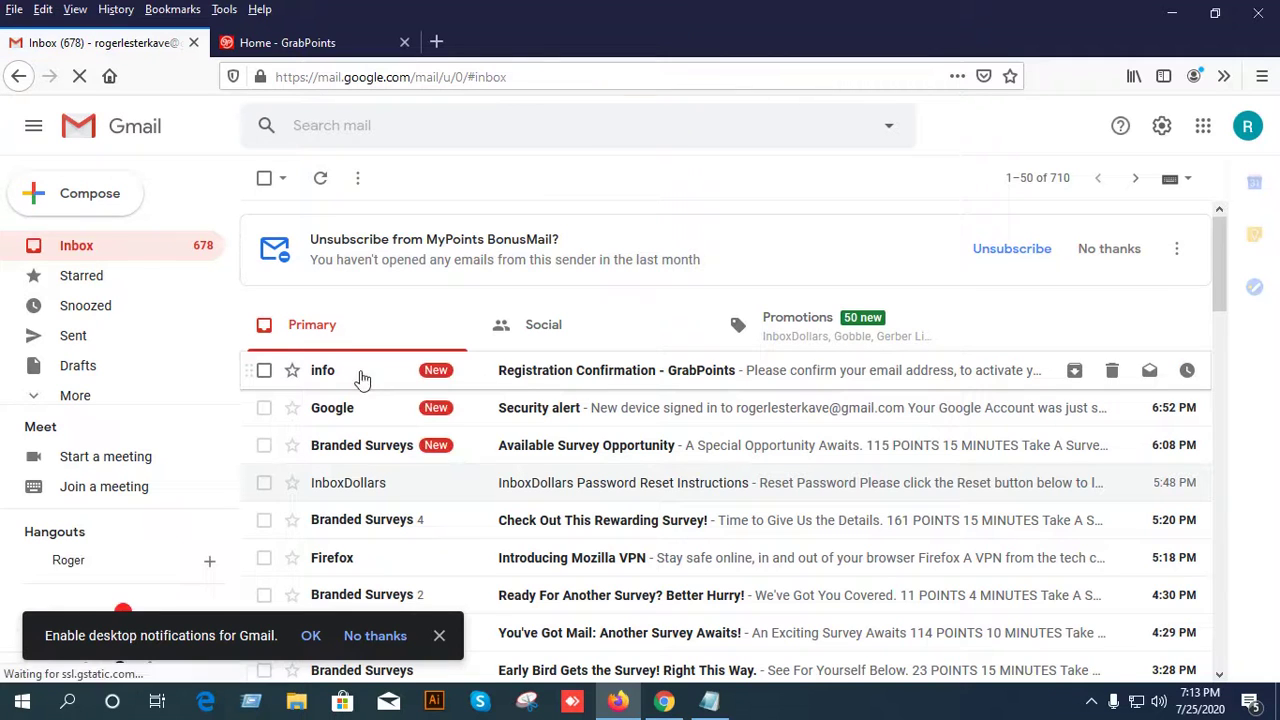
left_click(604, 378)
scroll(570, 388, "down", 2)
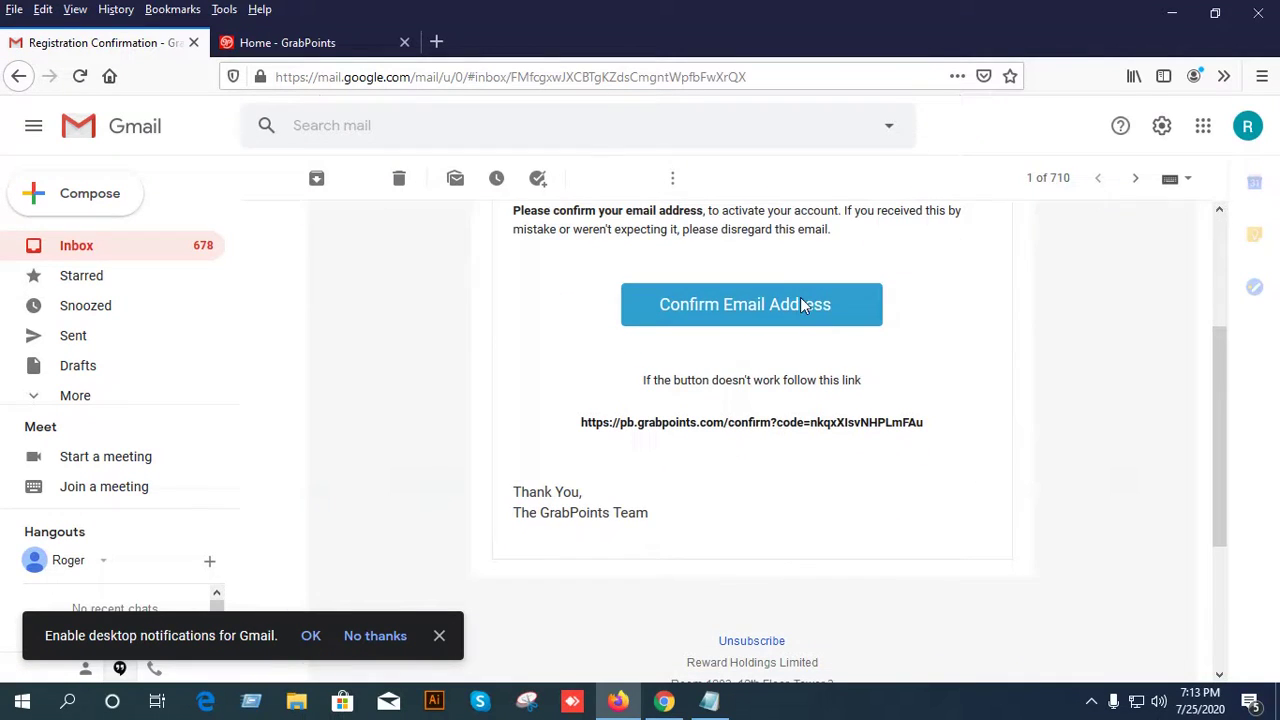
Confirm the account's e-mail address via the link and go to the GrabPoints login form.
left_click(690, 315)
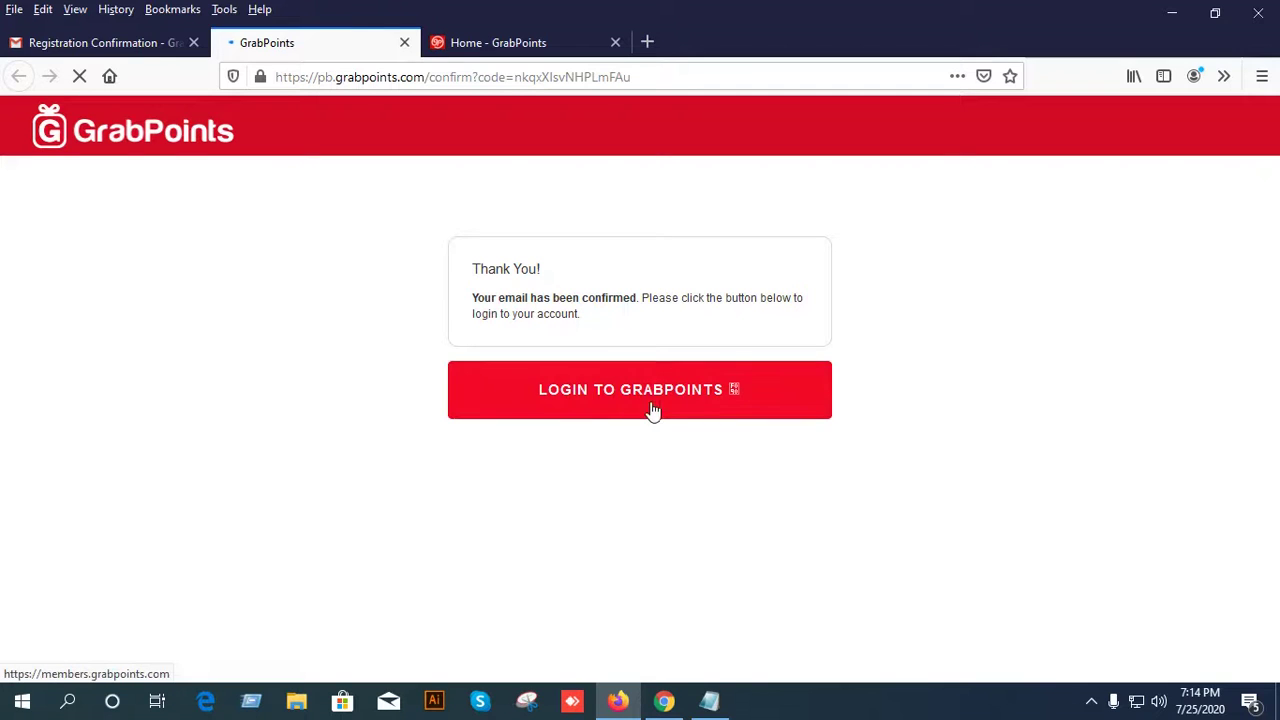
left_click(613, 393)
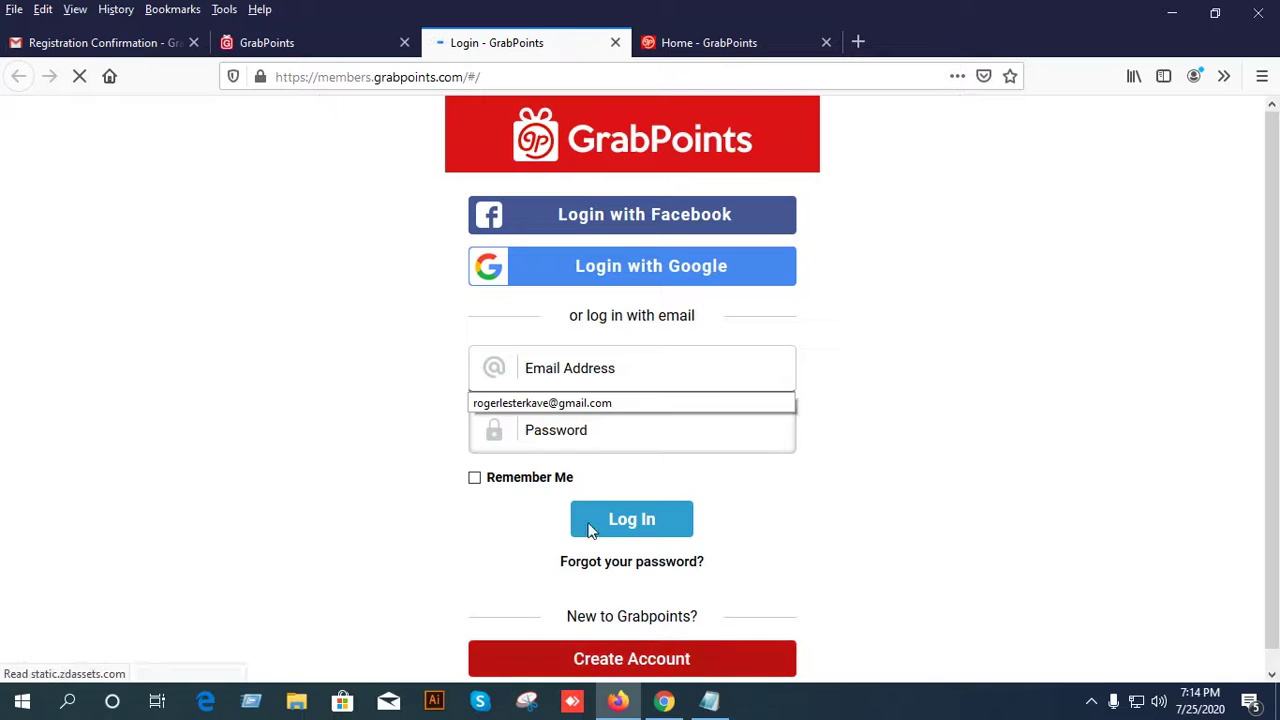
left_click(600, 430)
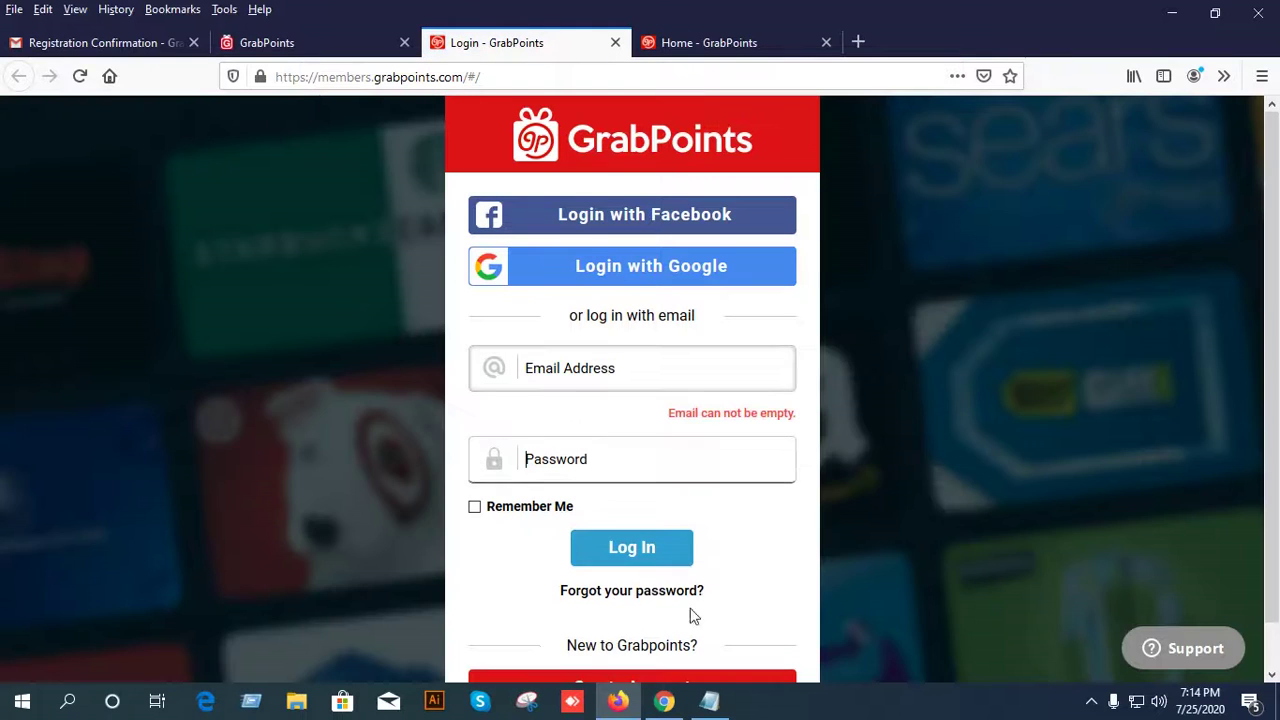
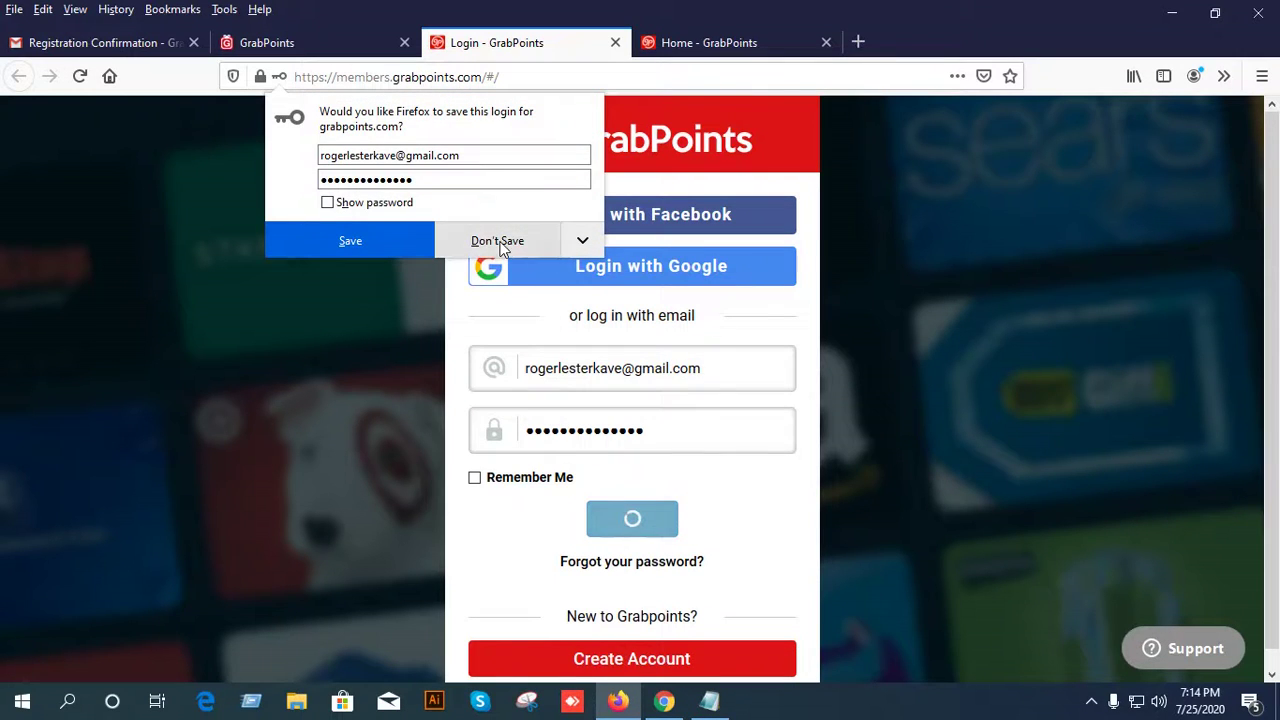
Decline Firefox's offer to save the login and let the GrabPoints sign-in finish.
left_click(497, 240)
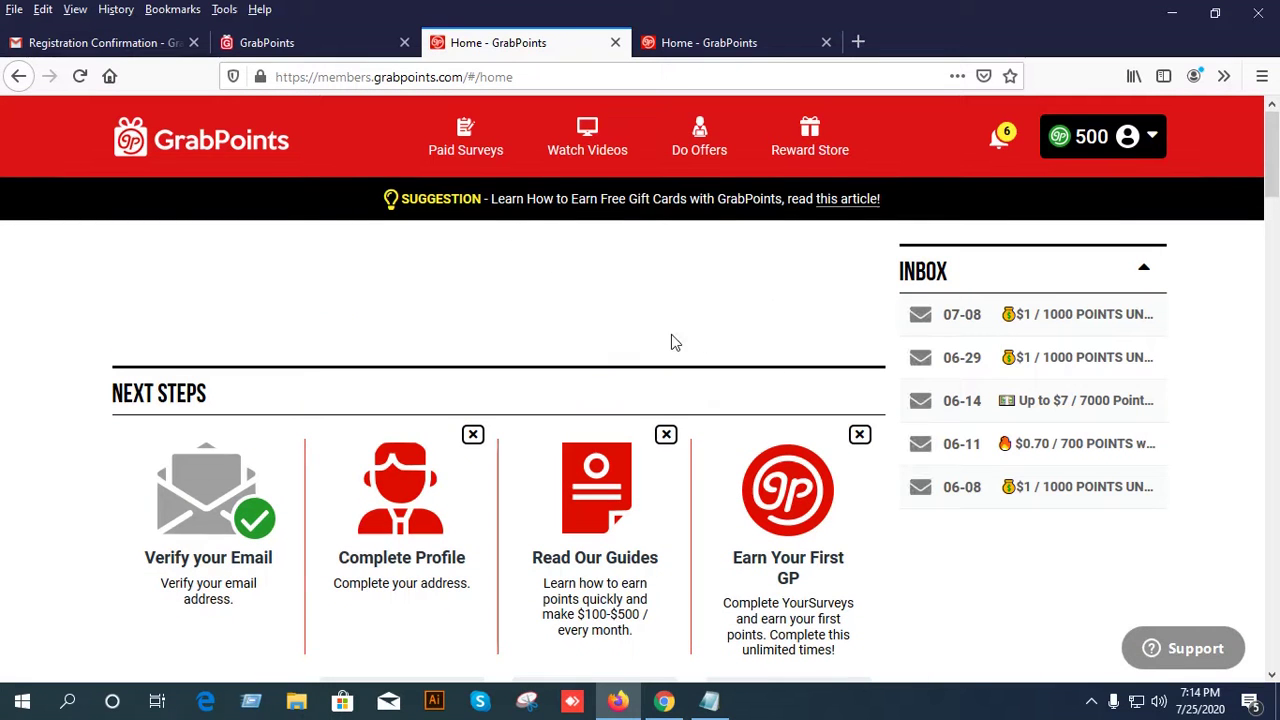
Scroll up and down the GrabPoints home page to review its sections.
scroll(672, 338, "down", 2)
scroll(672, 330, "up", 2)
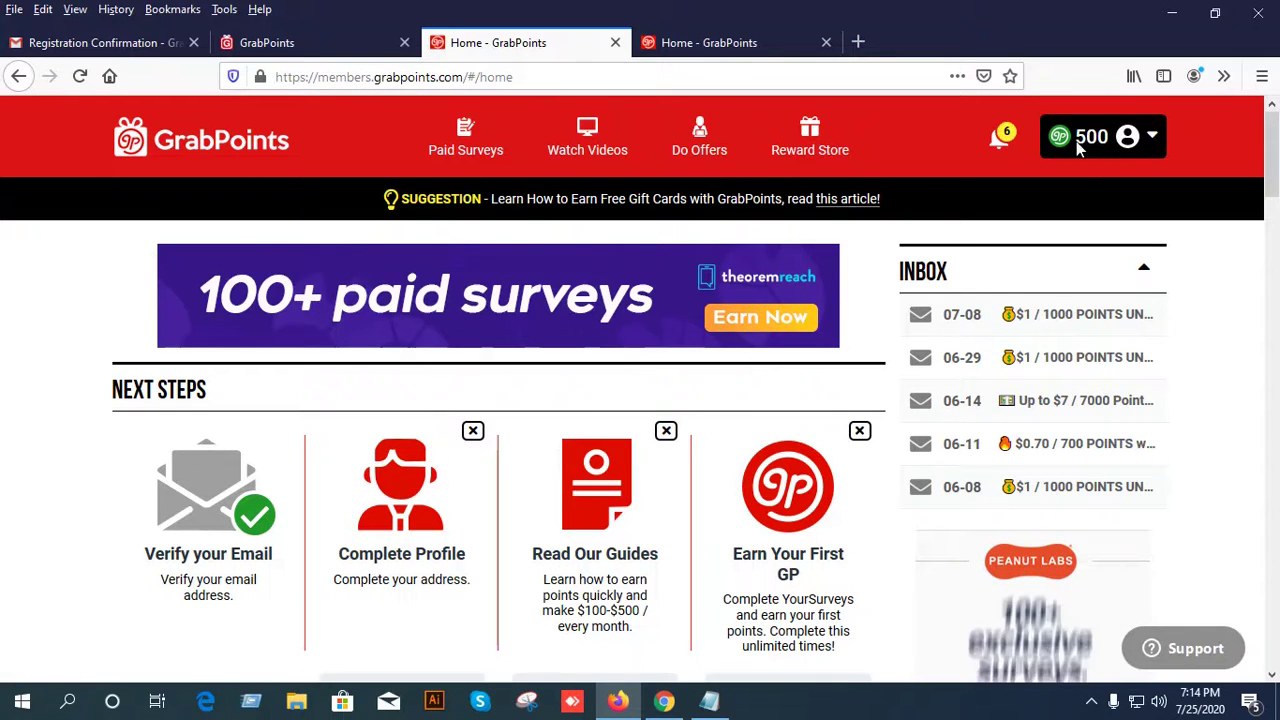
scroll(628, 302, "down", 3)
scroll(628, 302, "up", 2)
scroll(628, 302, "up", 2)
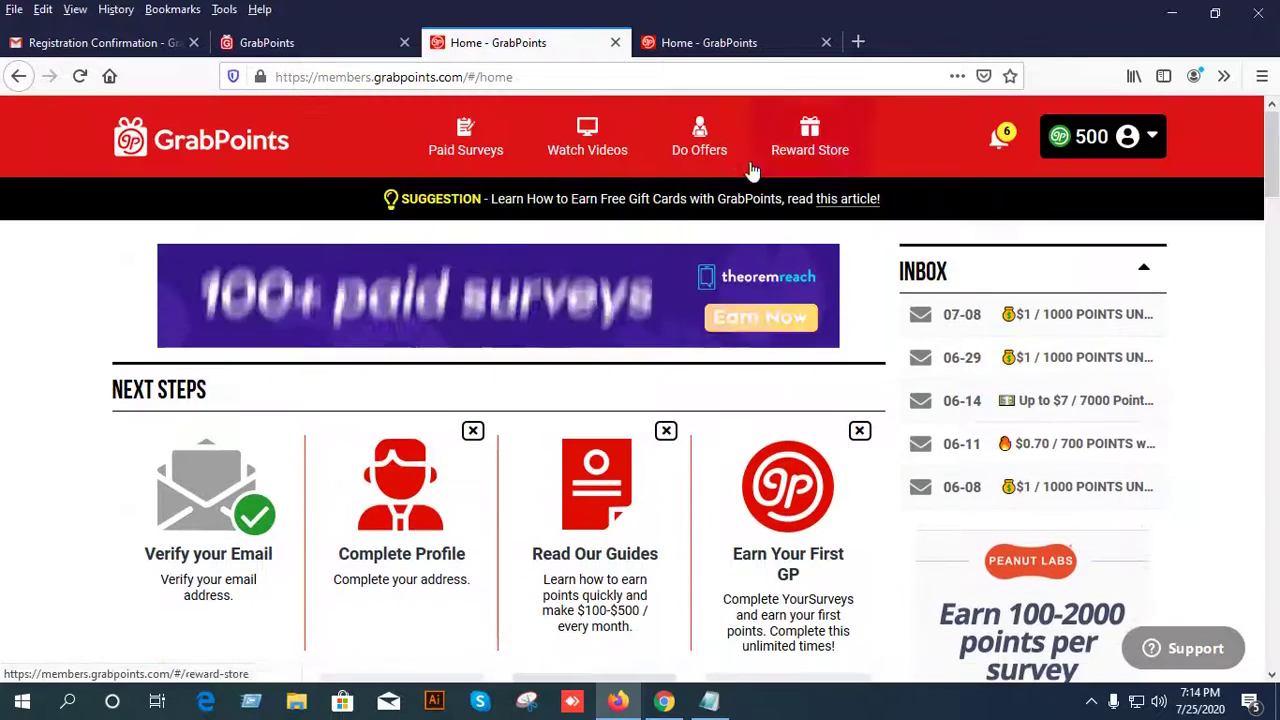
scroll(555, 432, "down", 2)
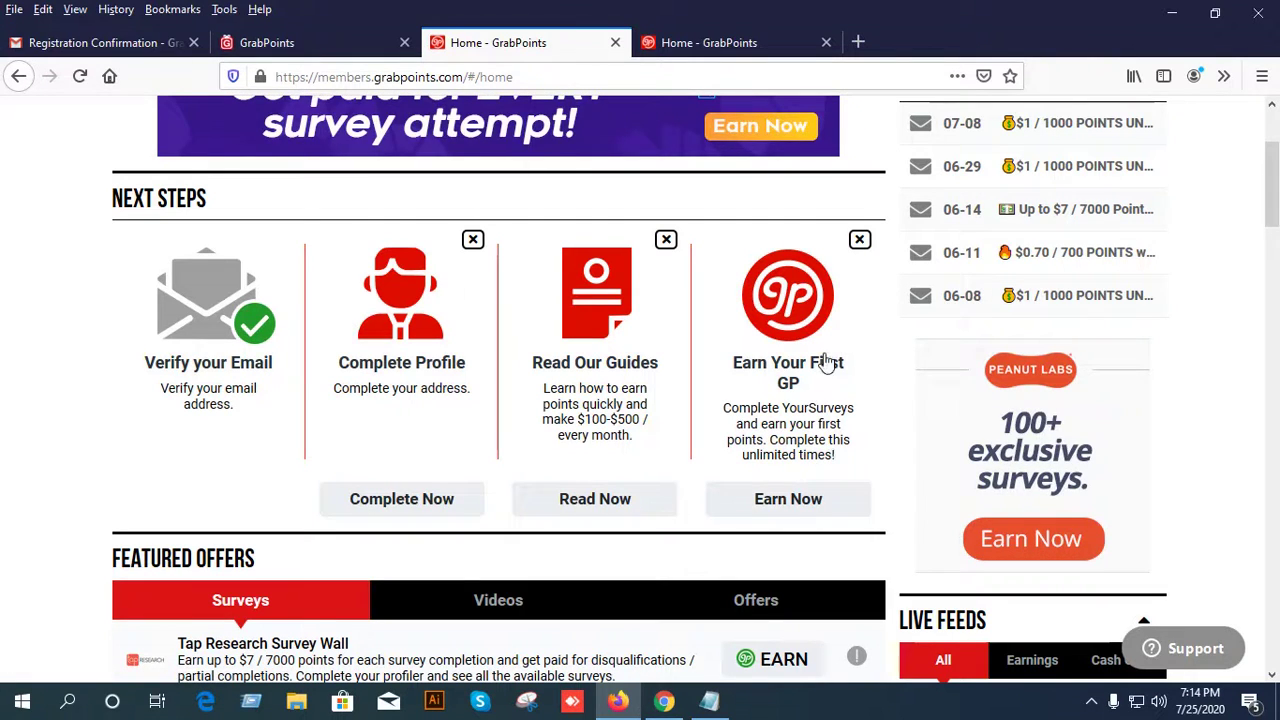
scroll(619, 424, "down", 3)
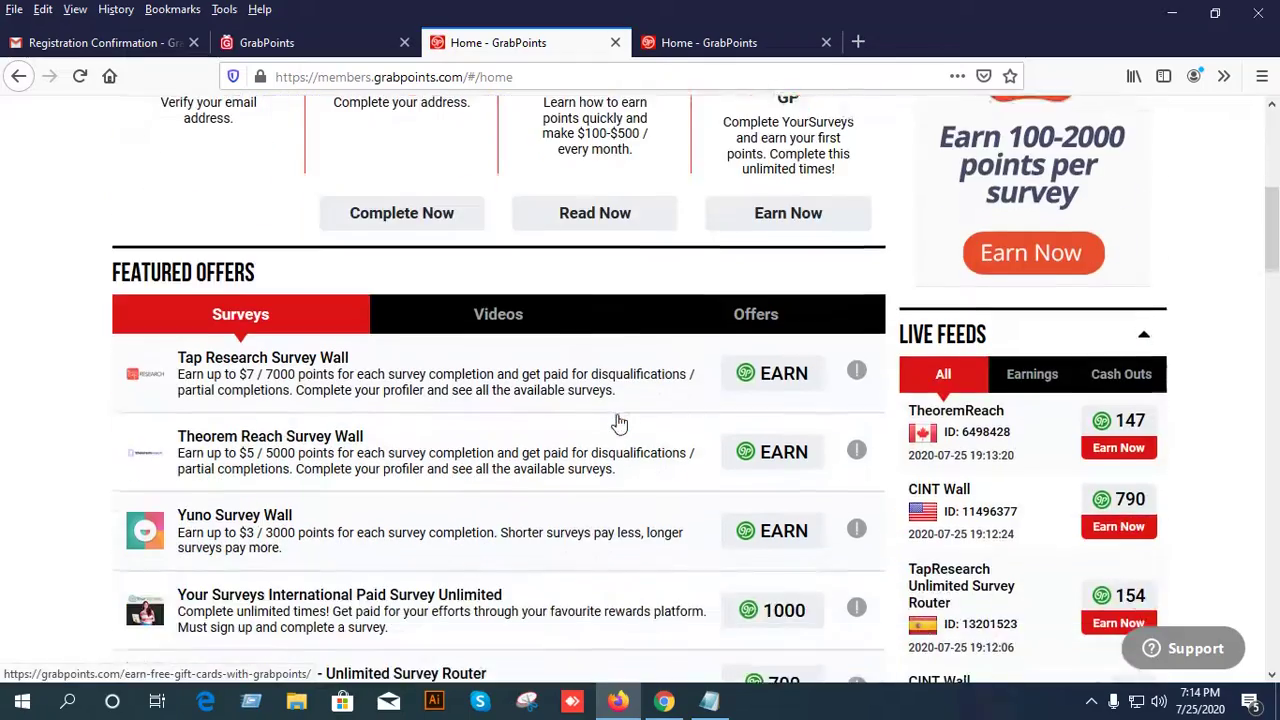
scroll(619, 424, "down", 3)
scroll(614, 423, "up", 5)
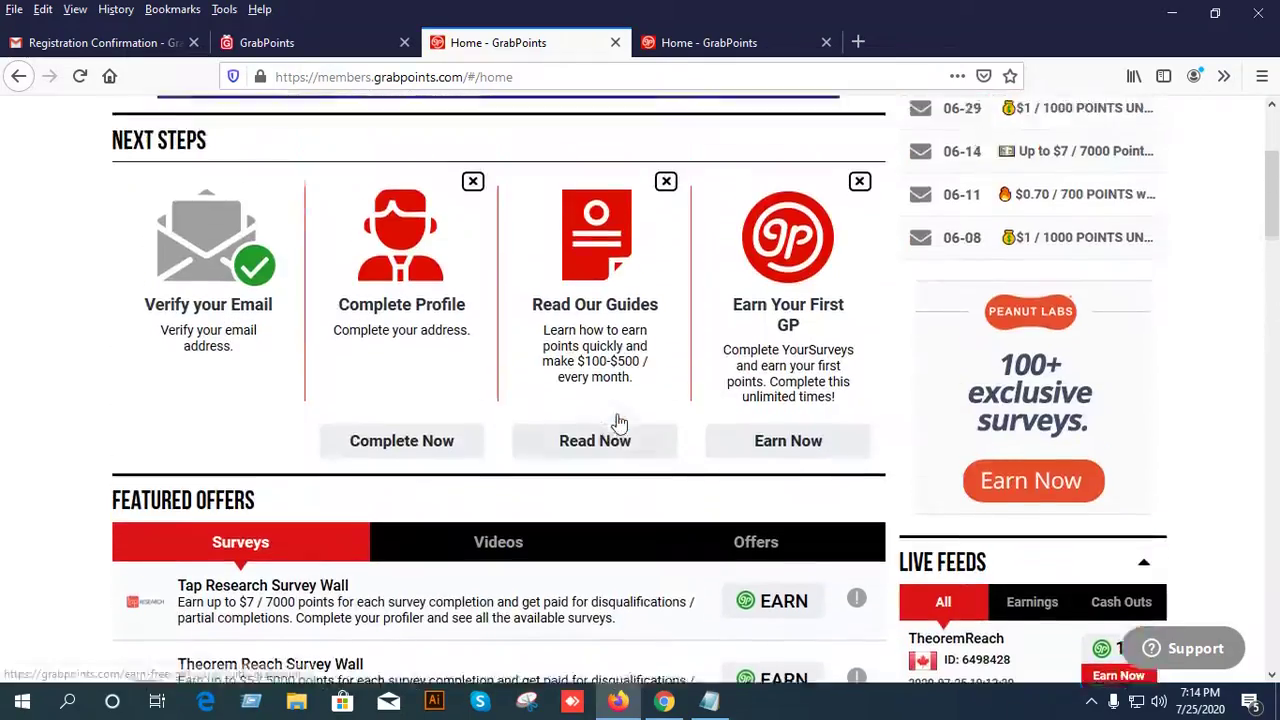
scroll(329, 371, "down", 9)
scroll(338, 430, "down", 1)
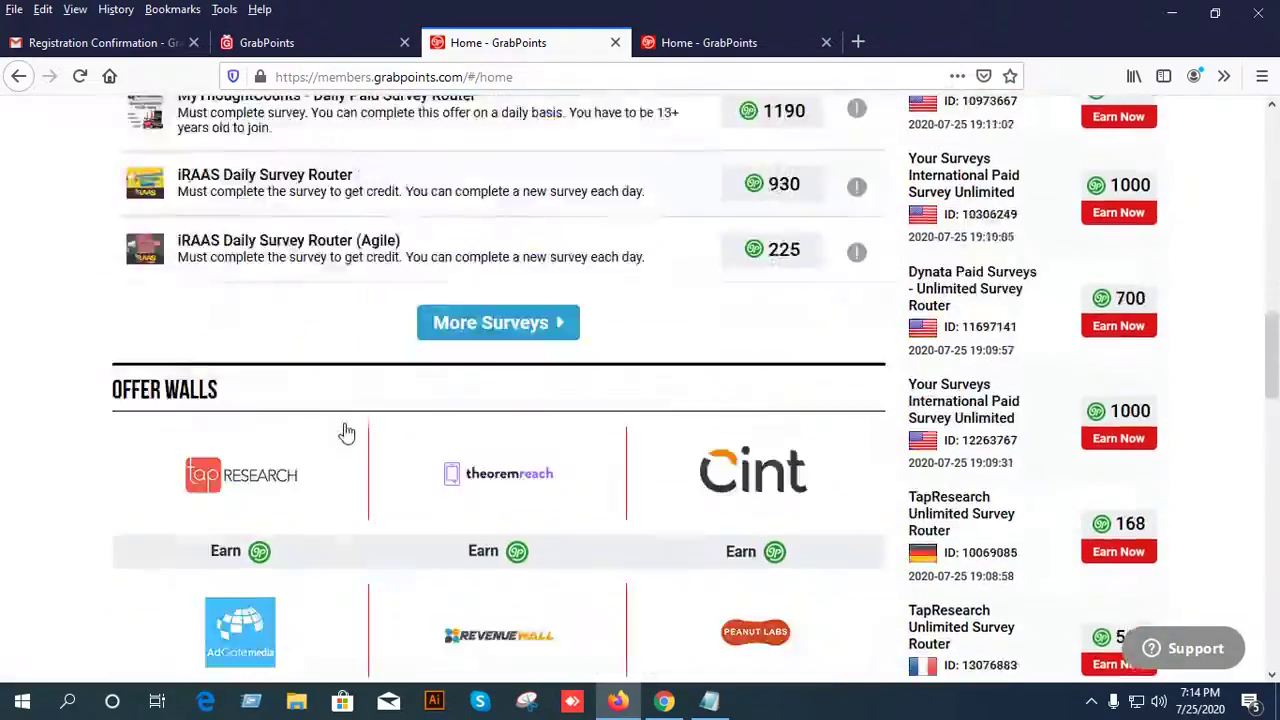
scroll(343, 434, "up", 8)
scroll(360, 428, "down", 1)
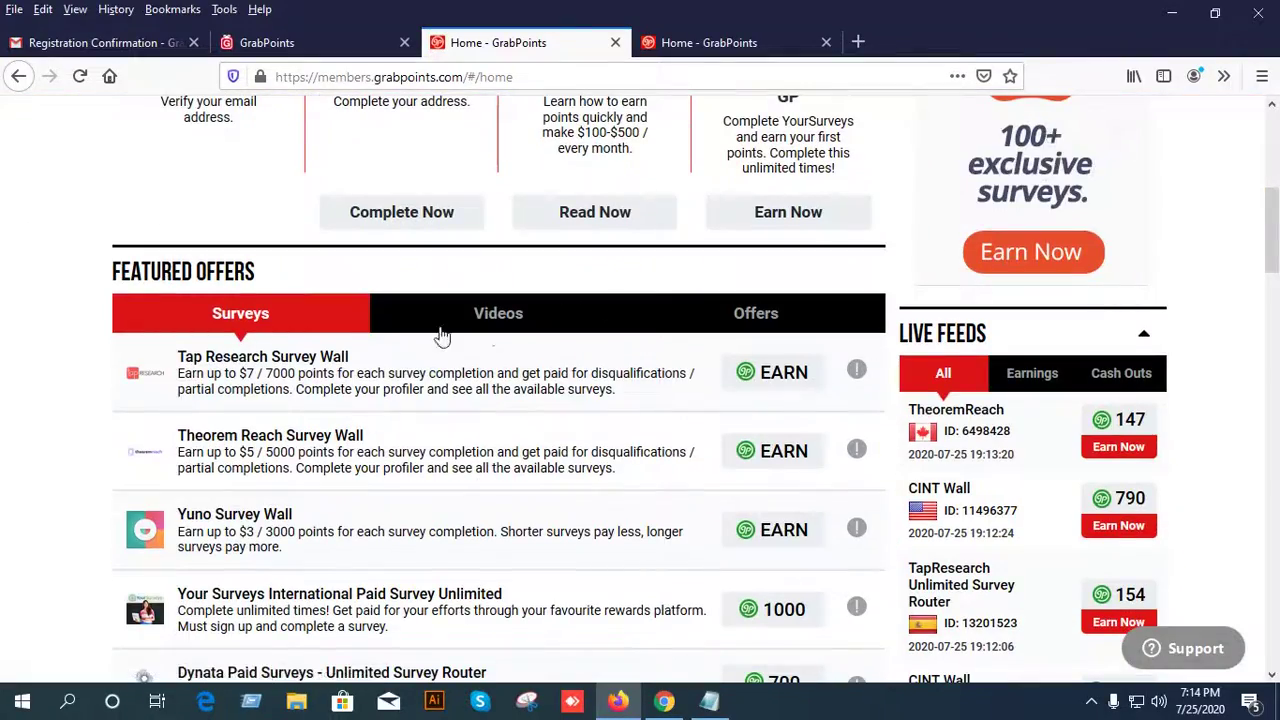
scroll(689, 371, "down", 4)
scroll(519, 400, "up", 5)
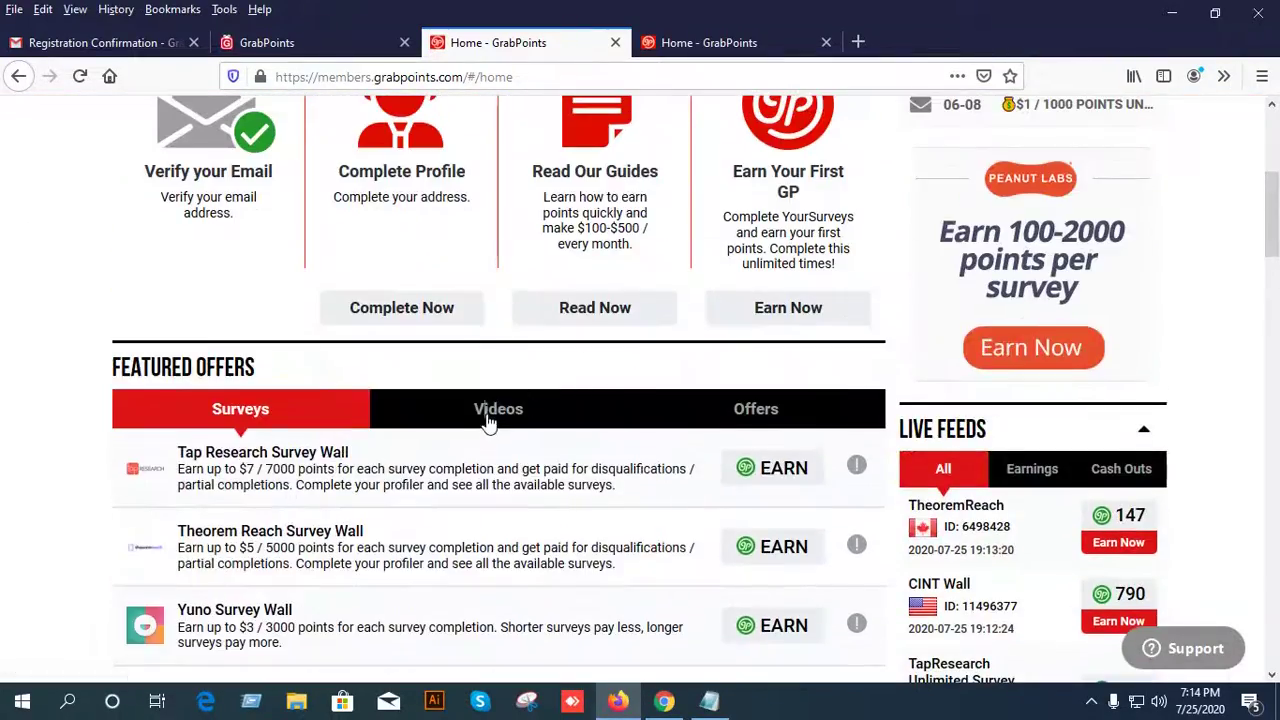
Switch Featured Offers to Videos, then to paid Offers, and browse the list.
left_click(488, 412)
left_click(720, 414)
scroll(628, 405, "down", 2)
scroll(563, 434, "down", 6)
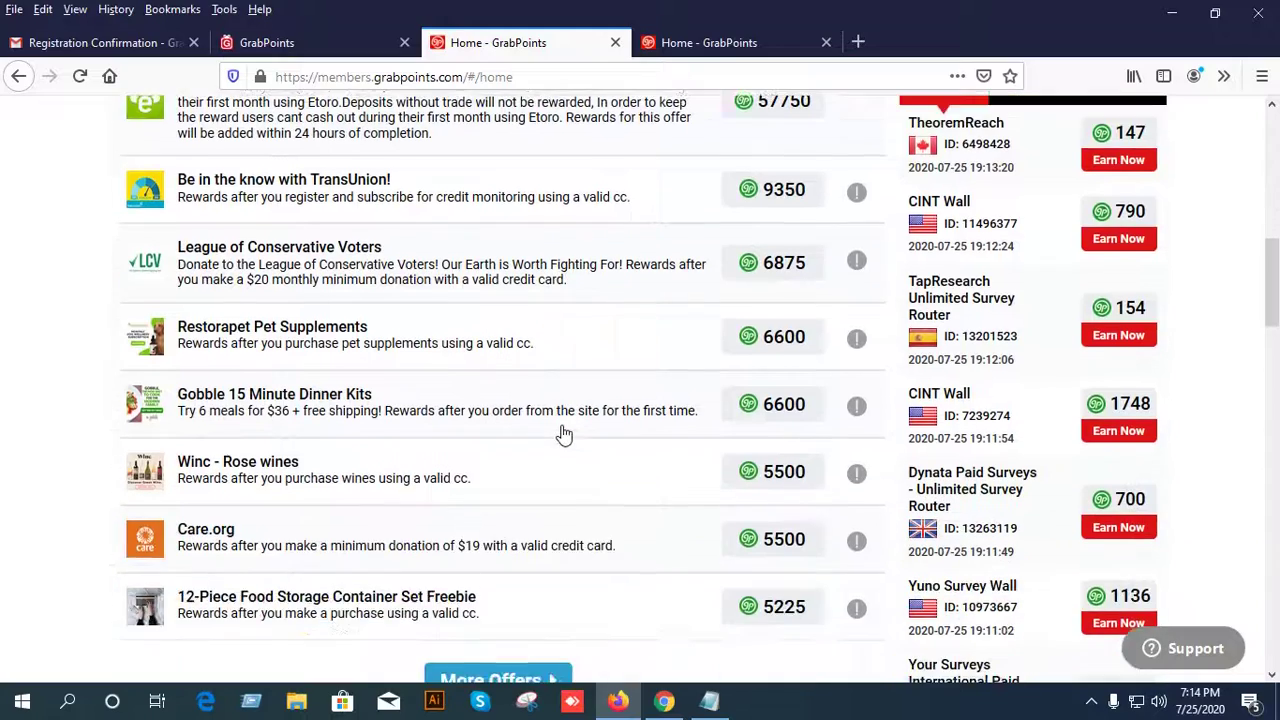
scroll(562, 434, "down", 2)
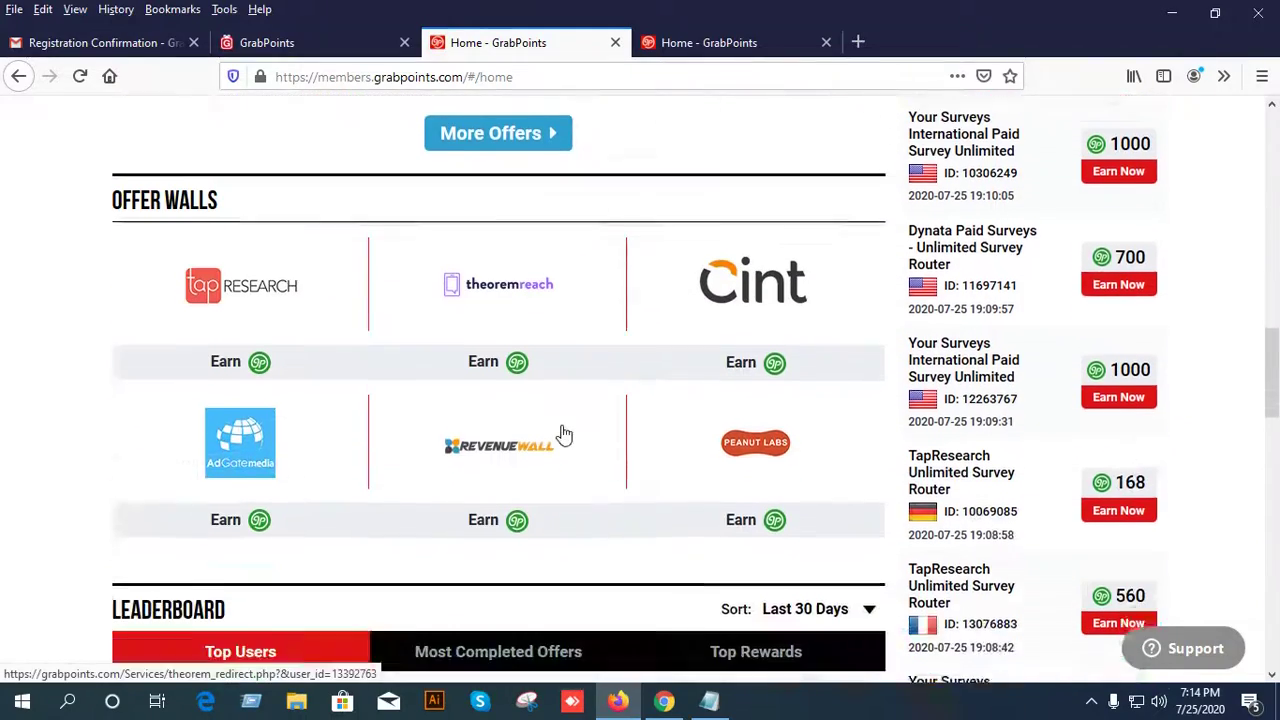
scroll(610, 449, "down", 3)
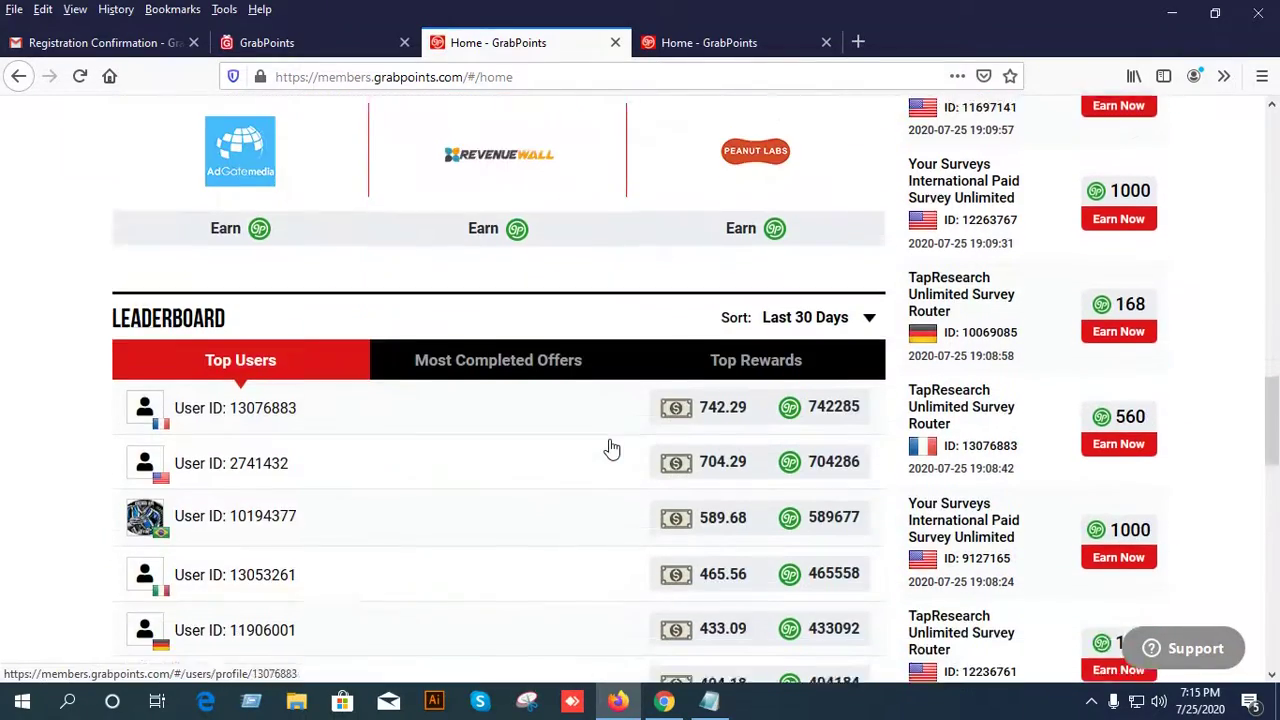
scroll(697, 380, "up", 11)
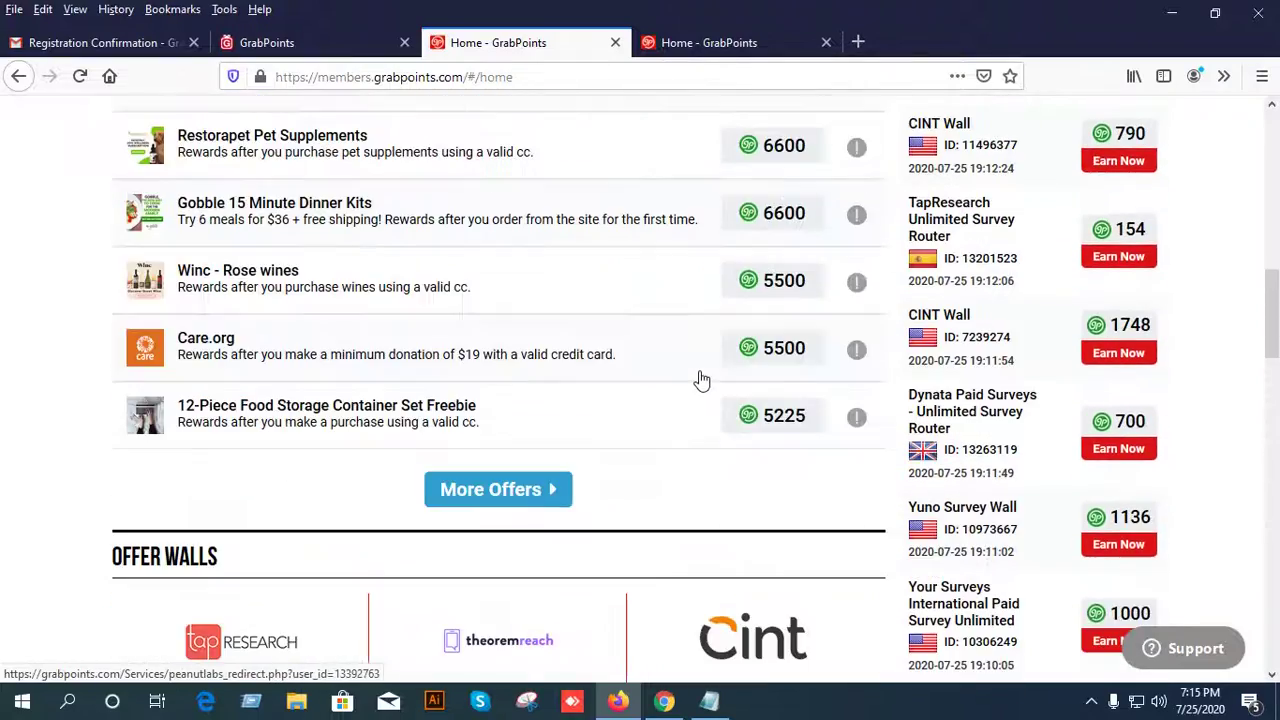
scroll(680, 371, "up", 5)
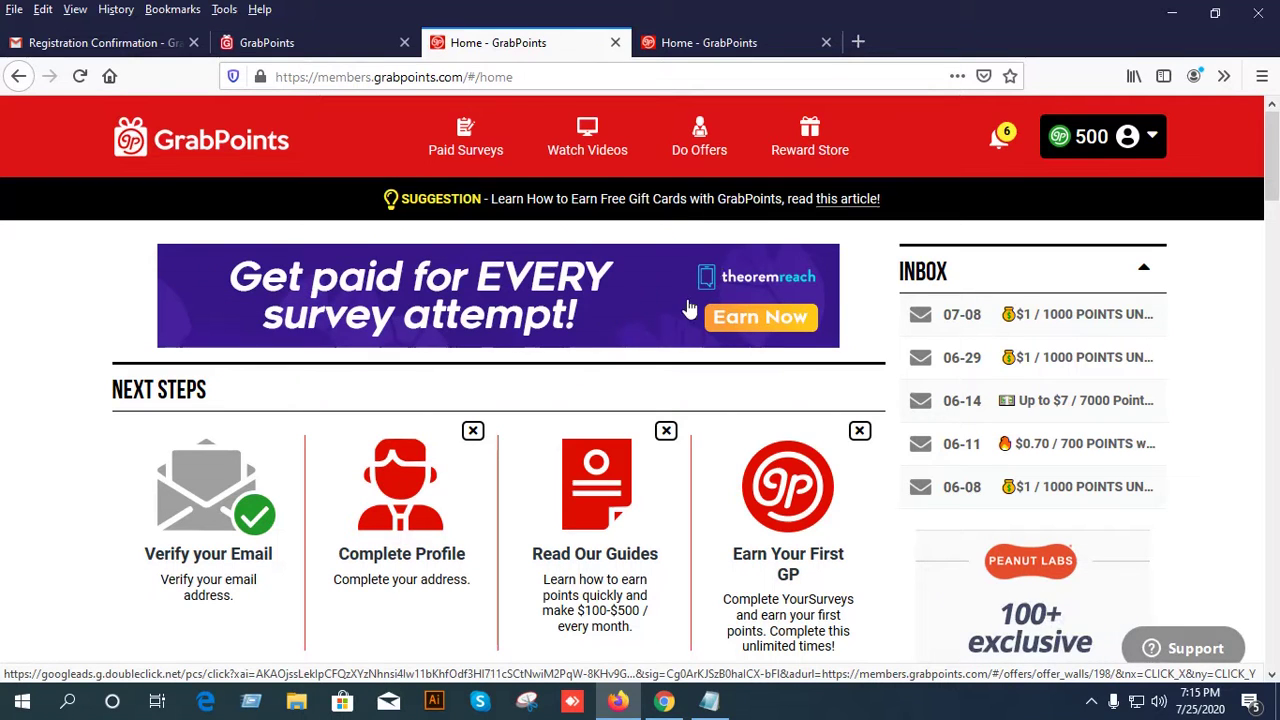
Close the fourth 'Home - GrabPoints' tab and scroll down to the Next Steps cards.
left_click(826, 42)
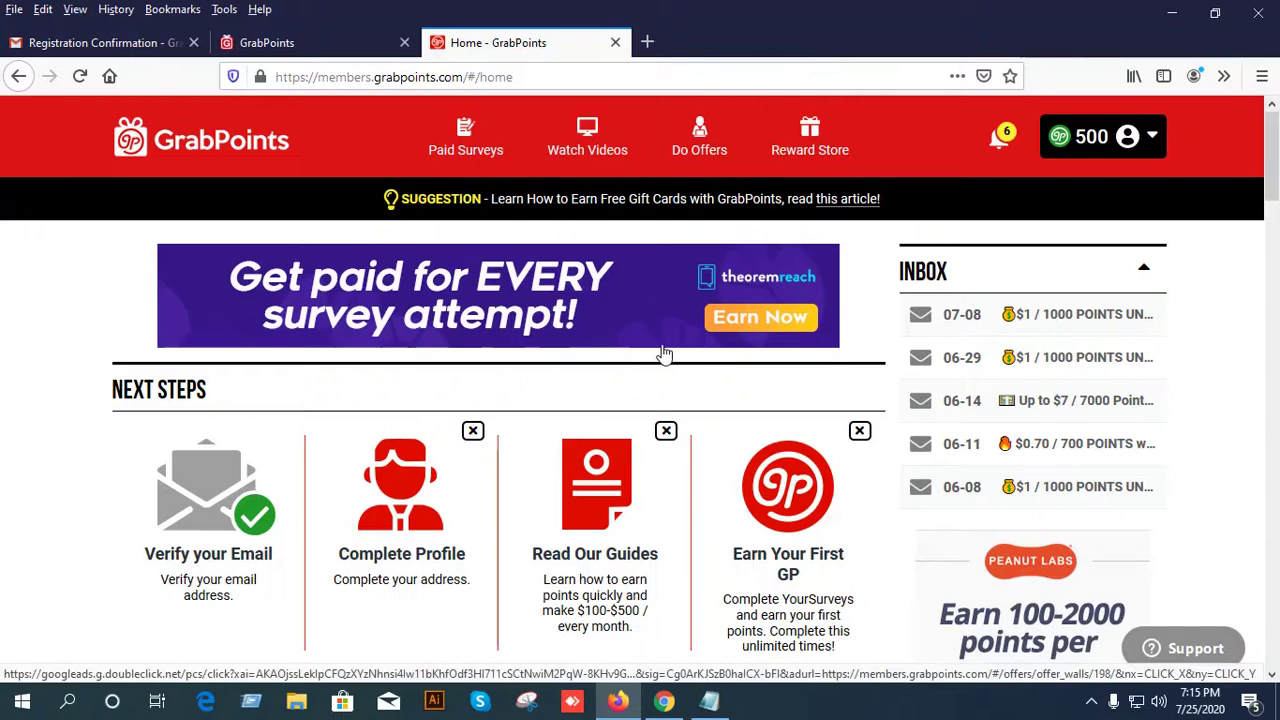
scroll(663, 353, "down", 5)
scroll(665, 351, "up", 5)
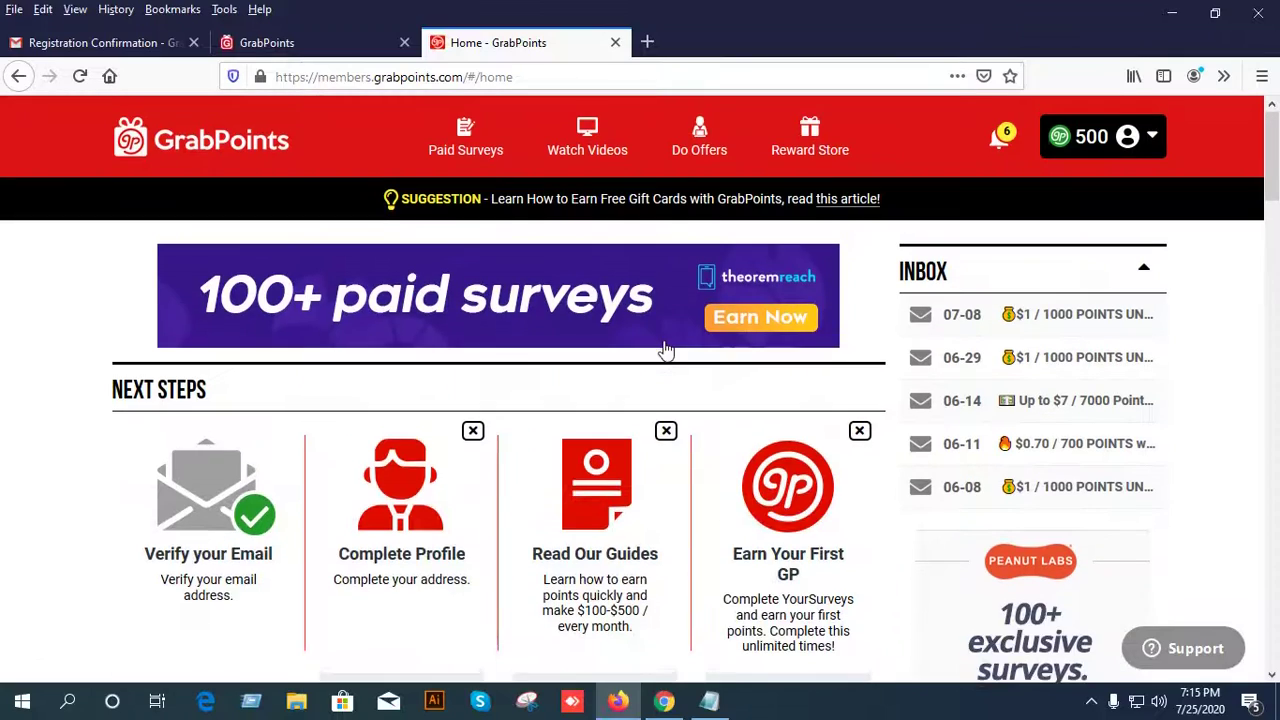
scroll(620, 297, "down", 3)
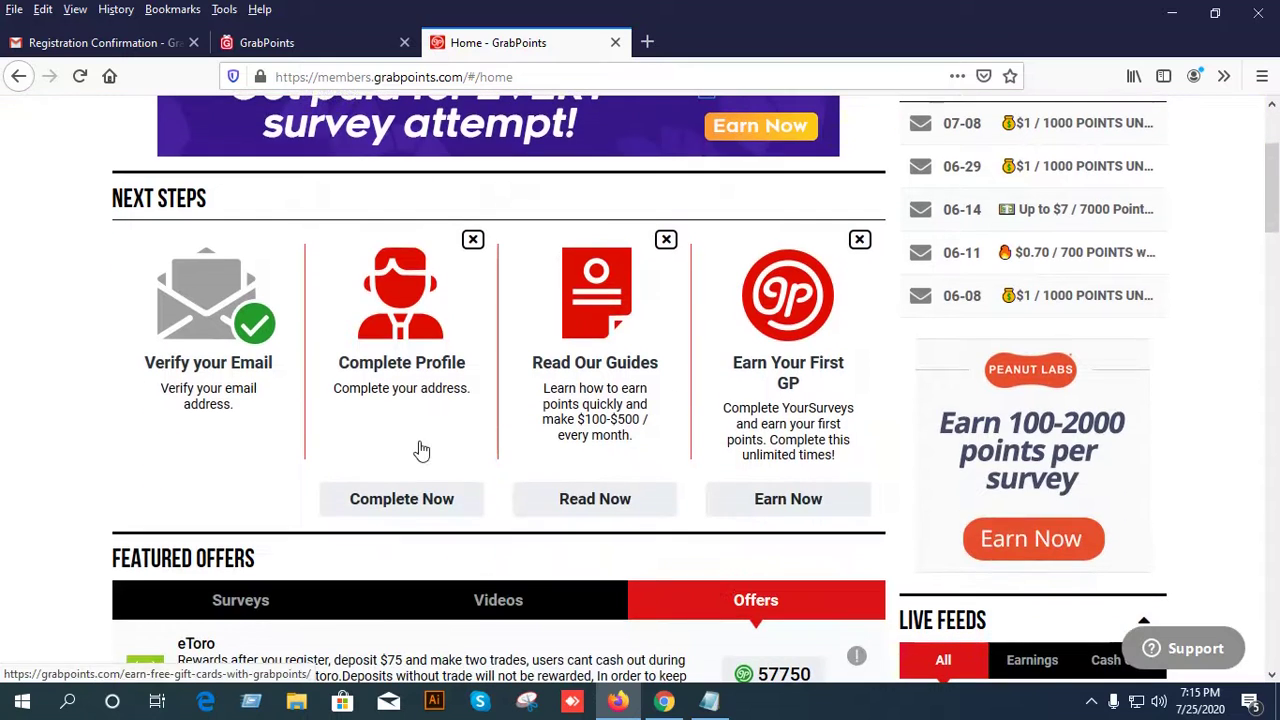
Open Edit Profile via Complete Now and set Gender to Male.
left_click(414, 503)
left_click(515, 323)
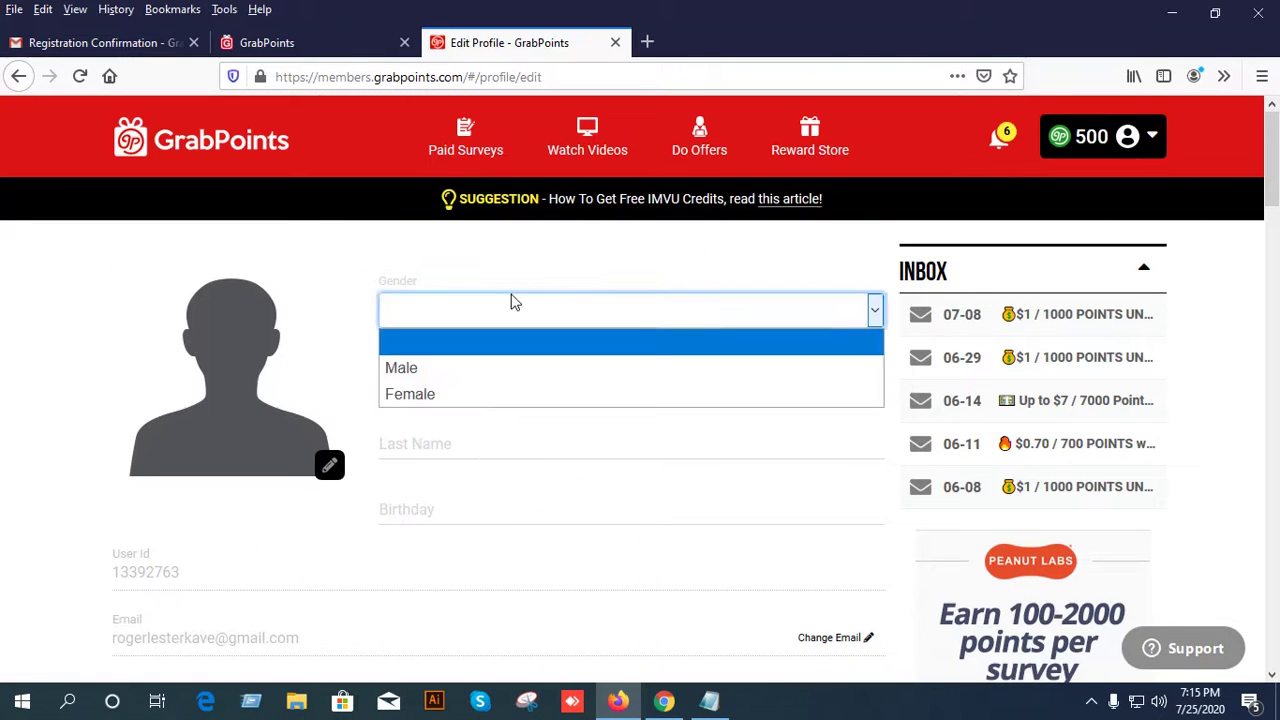
left_click(443, 374)
Copy the first and last names from the Notepad notes into First Name and Last Name.
left_click(453, 379)
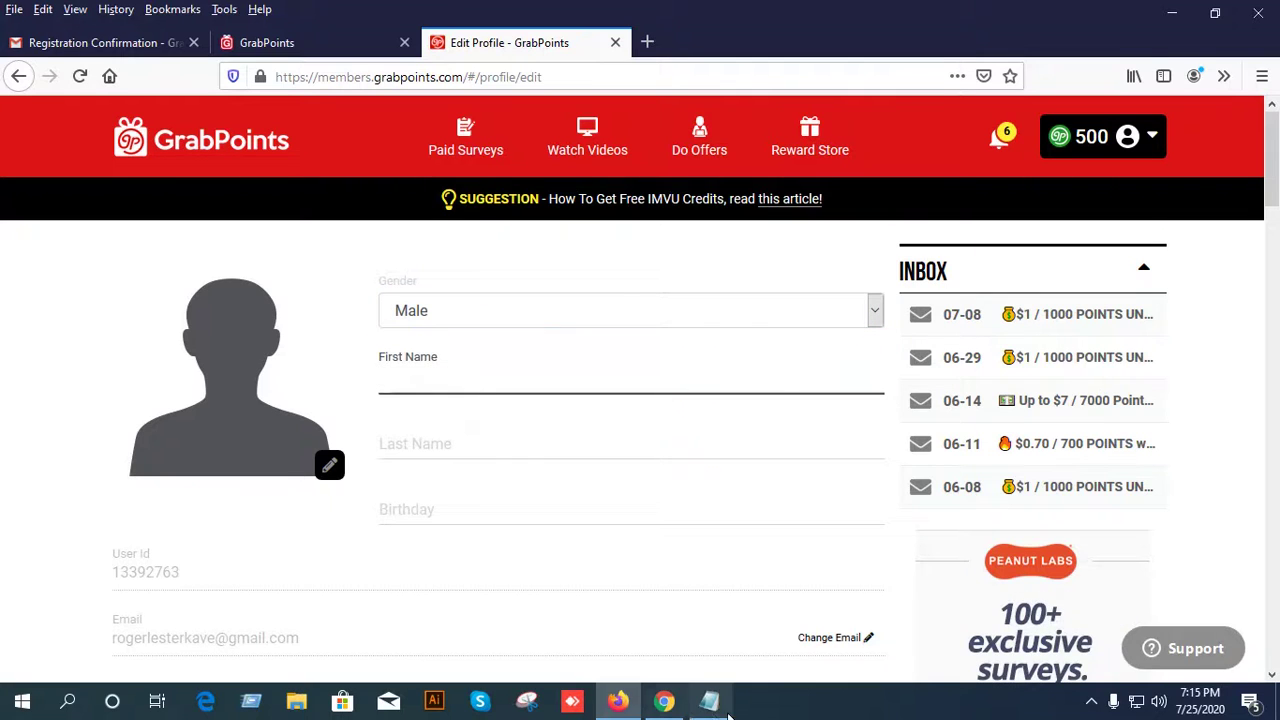
left_click(709, 700)
left_click_drag(726, 98, 690, 100)
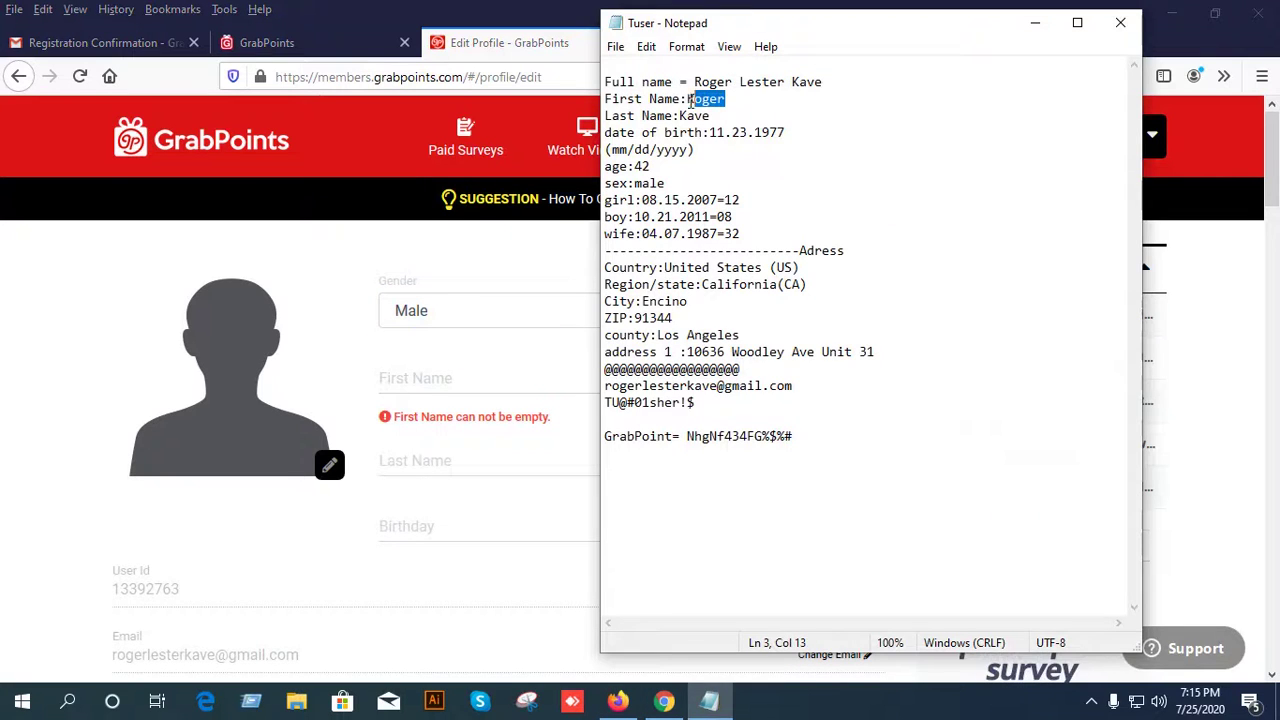
key("shift+Right")
key("ctrl+c")
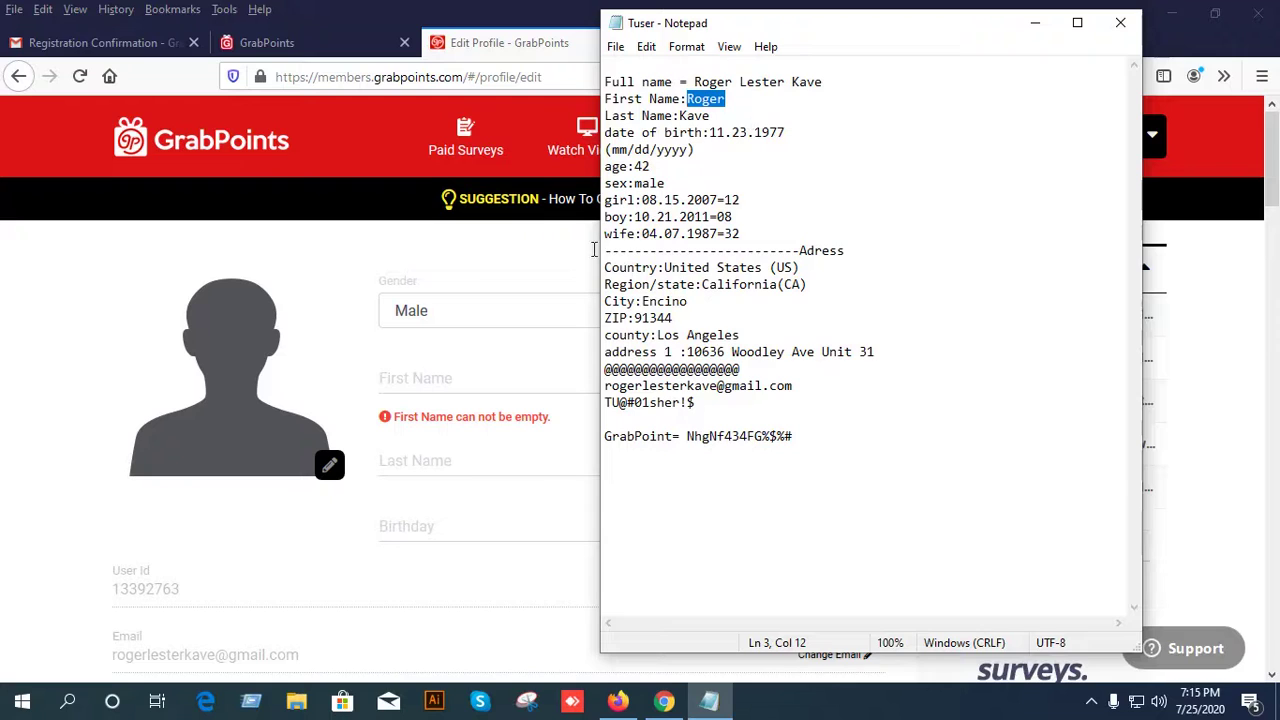
left_click(410, 381)
key("ctrl+v")
key("alt+Tab")
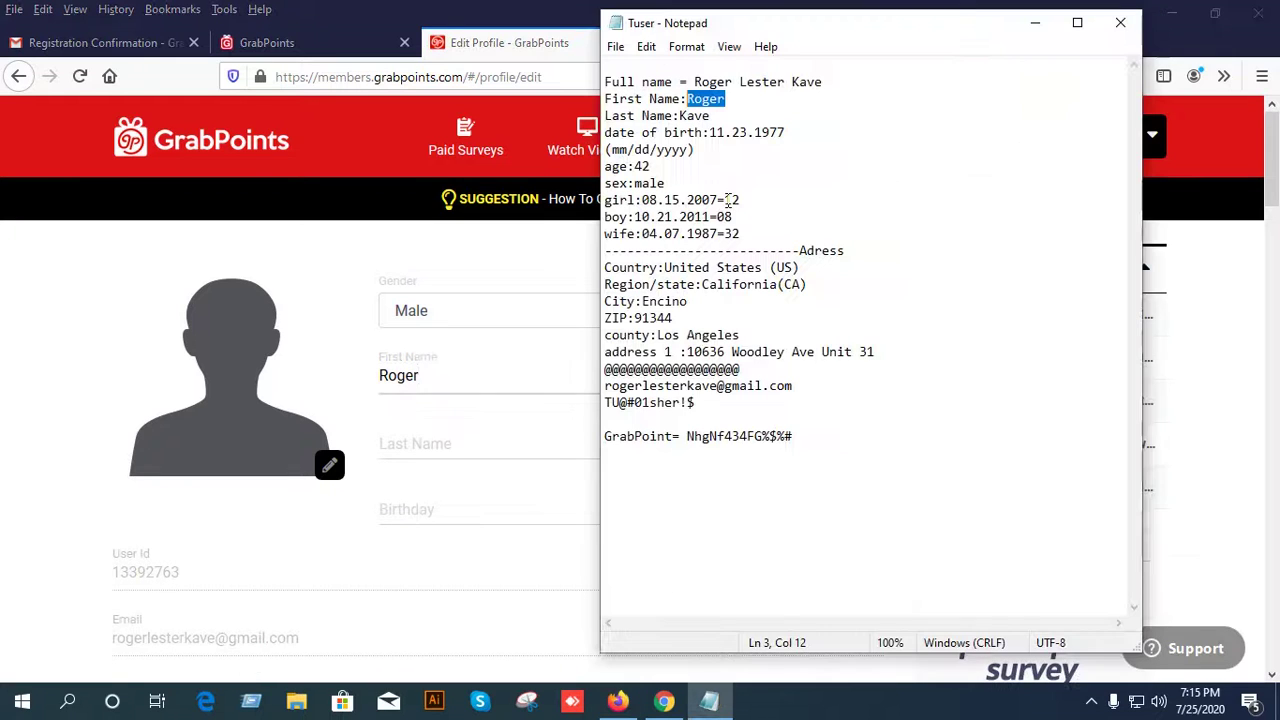
left_click_drag(711, 116, 680, 116)
key("ctrl+c")
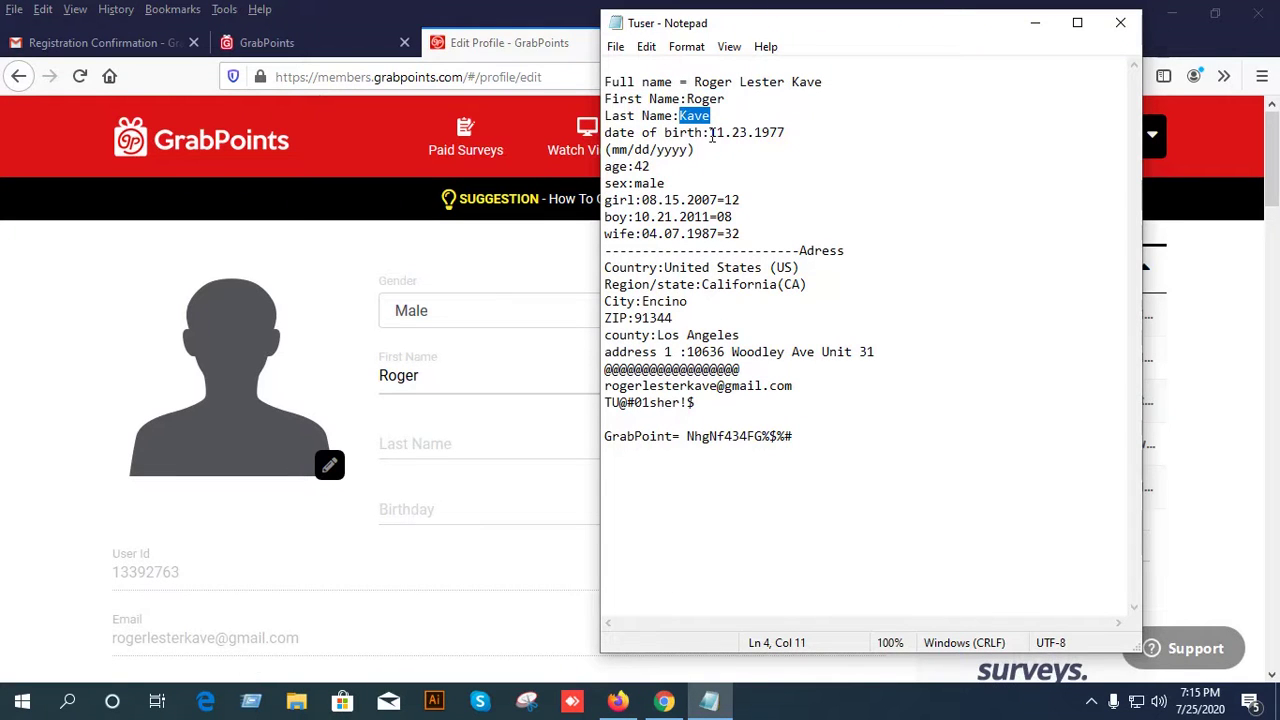
left_click(426, 440)
key("ctrl+v")
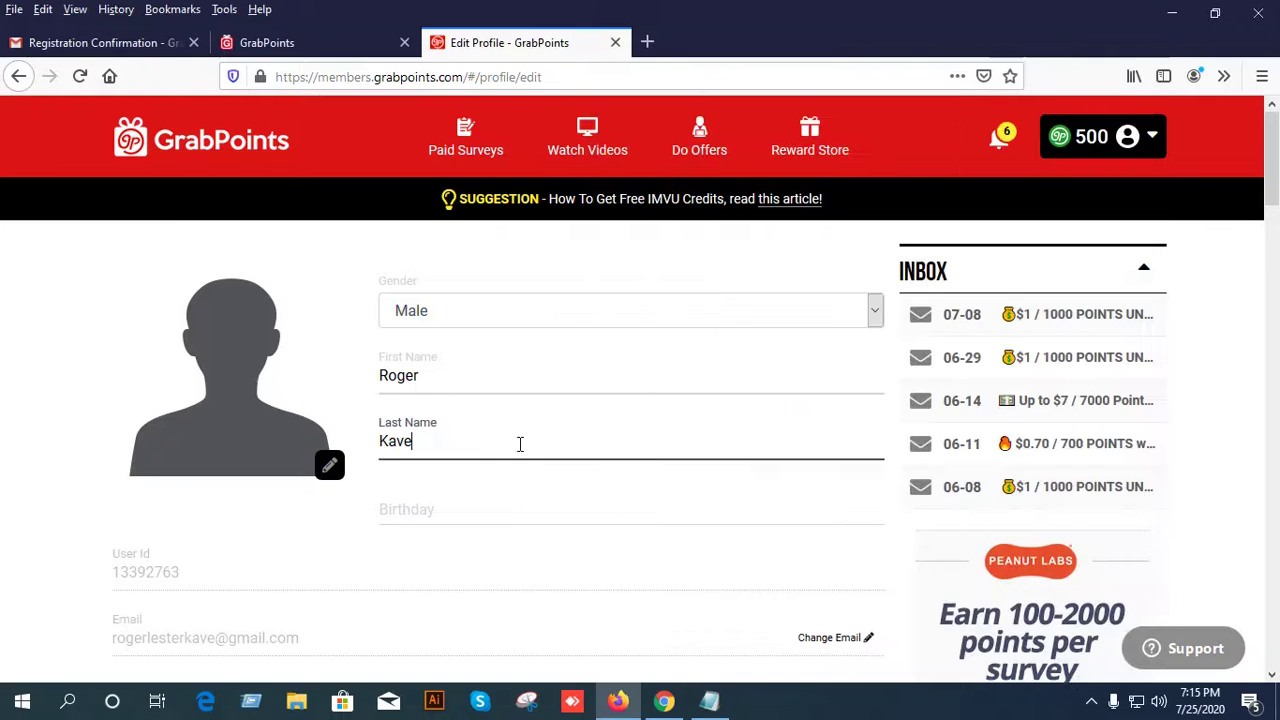
scroll(528, 446, "down", 2)
Open the Birthday date picker and browse back and forth through the months.
left_click(709, 701)
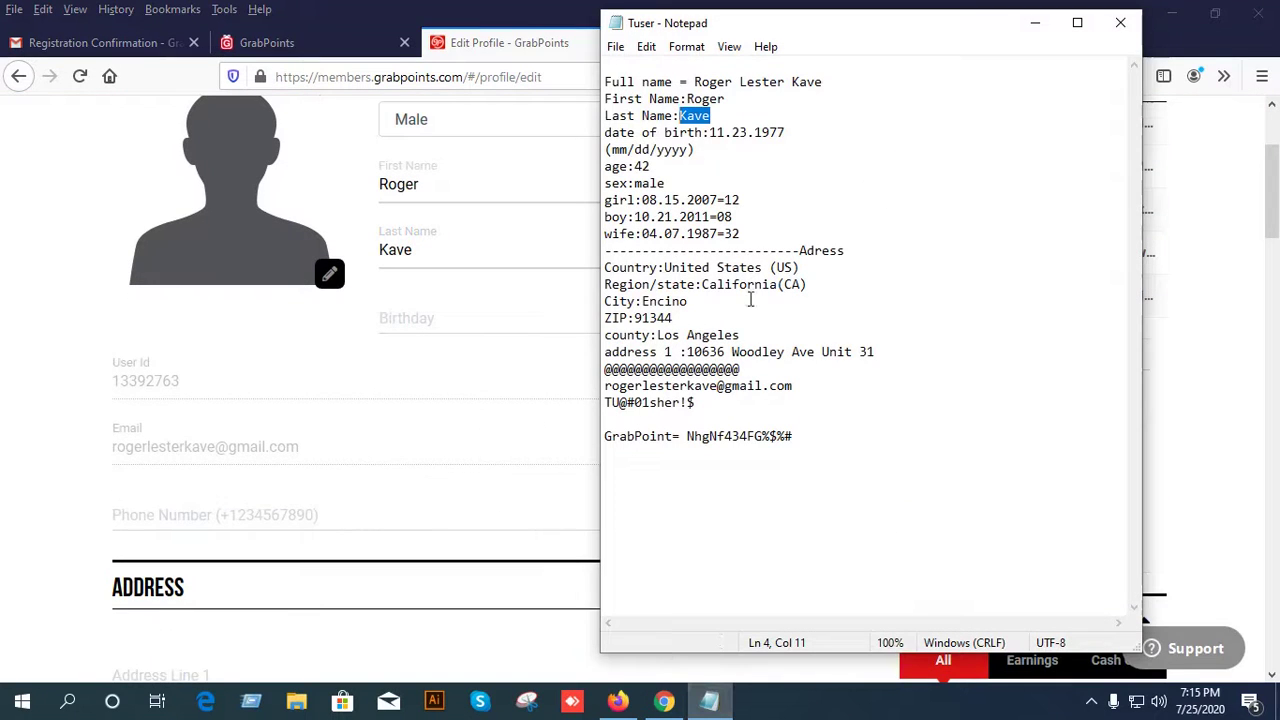
left_click(465, 316)
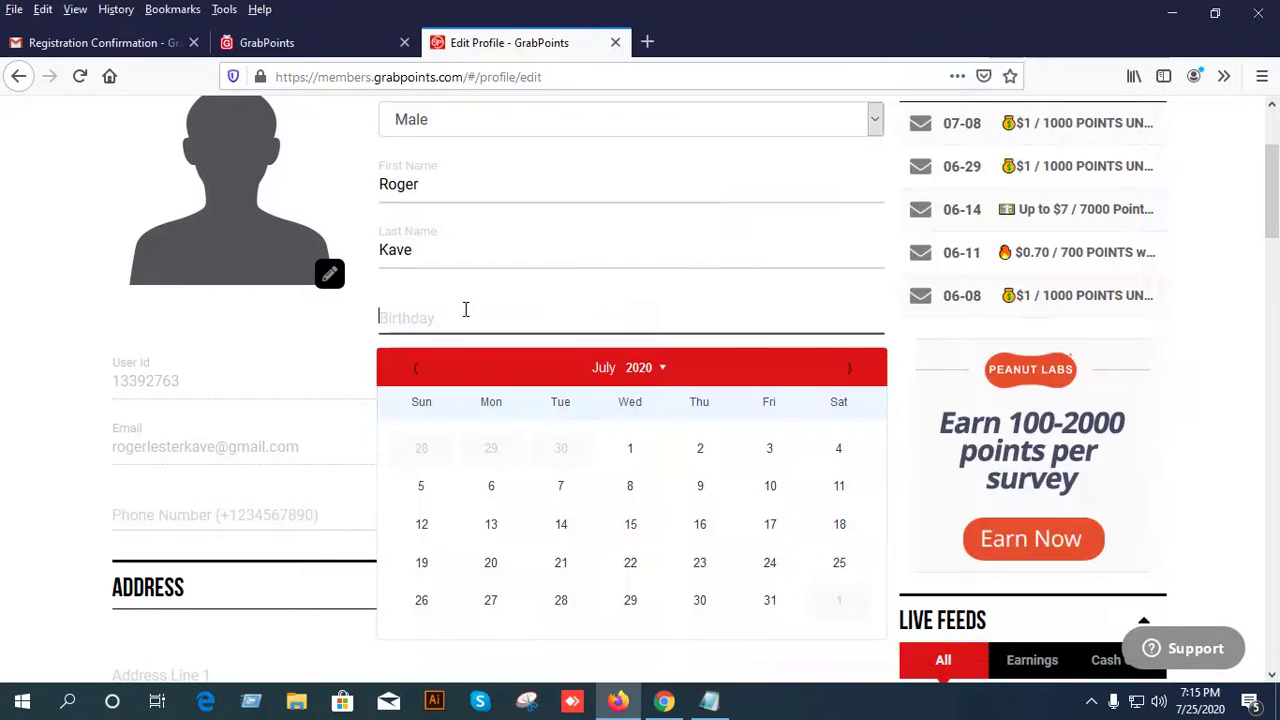
left_click(645, 367)
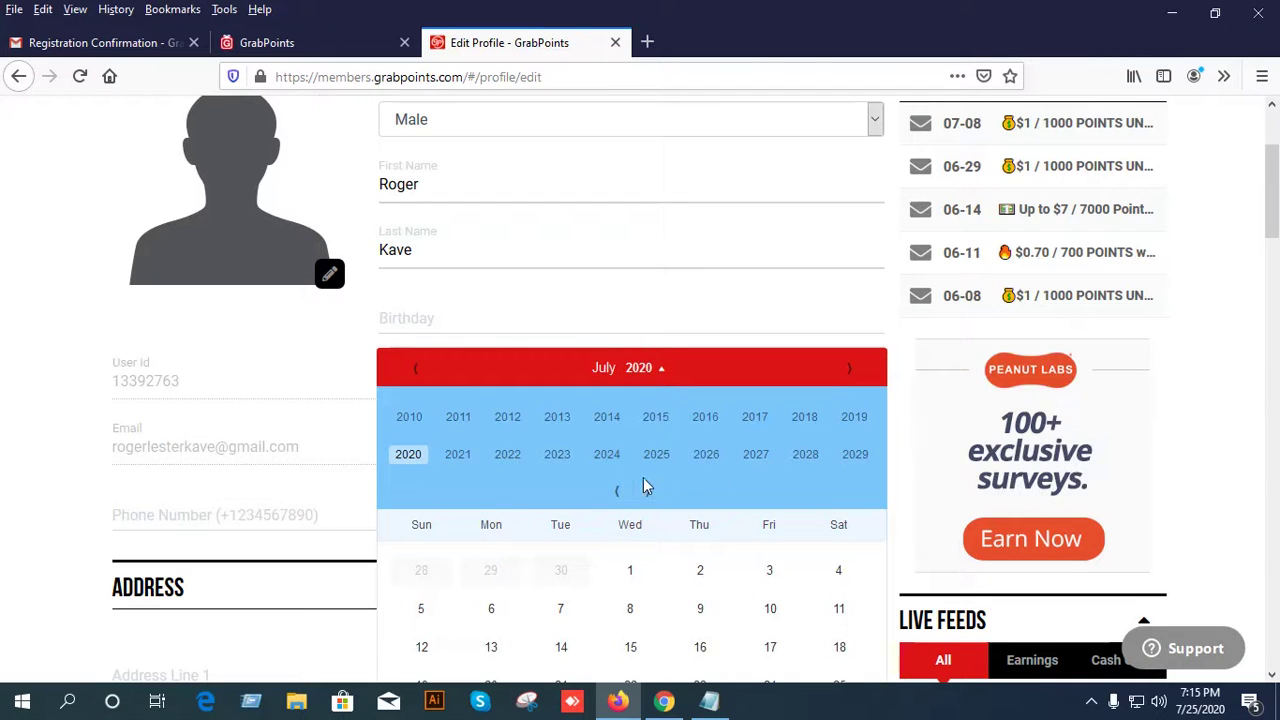
scroll(615, 463, "down", 2)
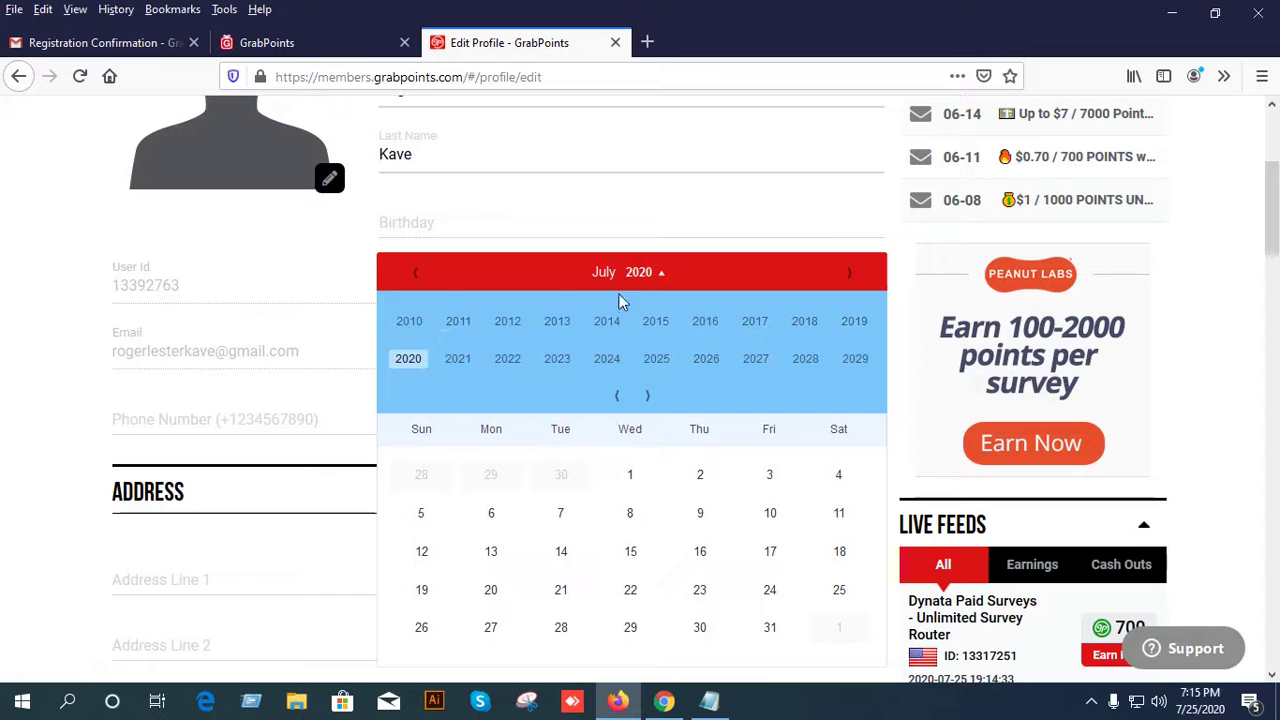
left_click(415, 276)
left_click(415, 276)
left_click(415, 276)
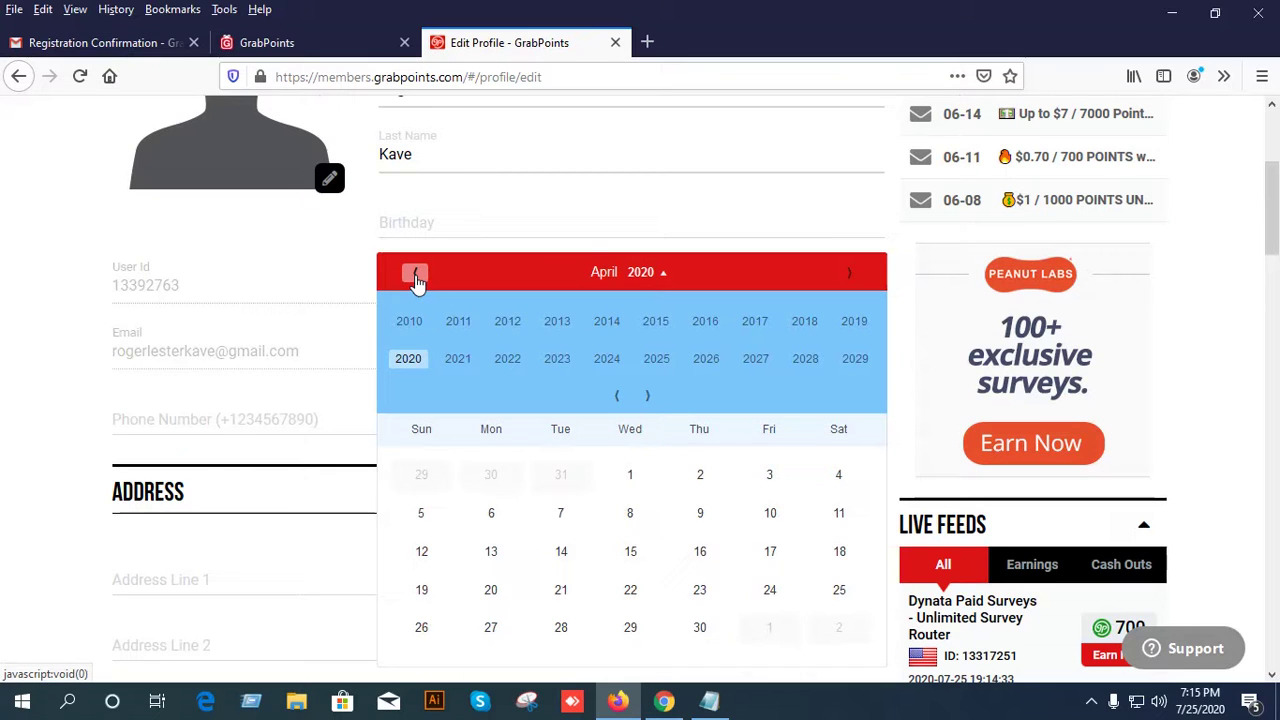
left_click(415, 276)
left_click(645, 274)
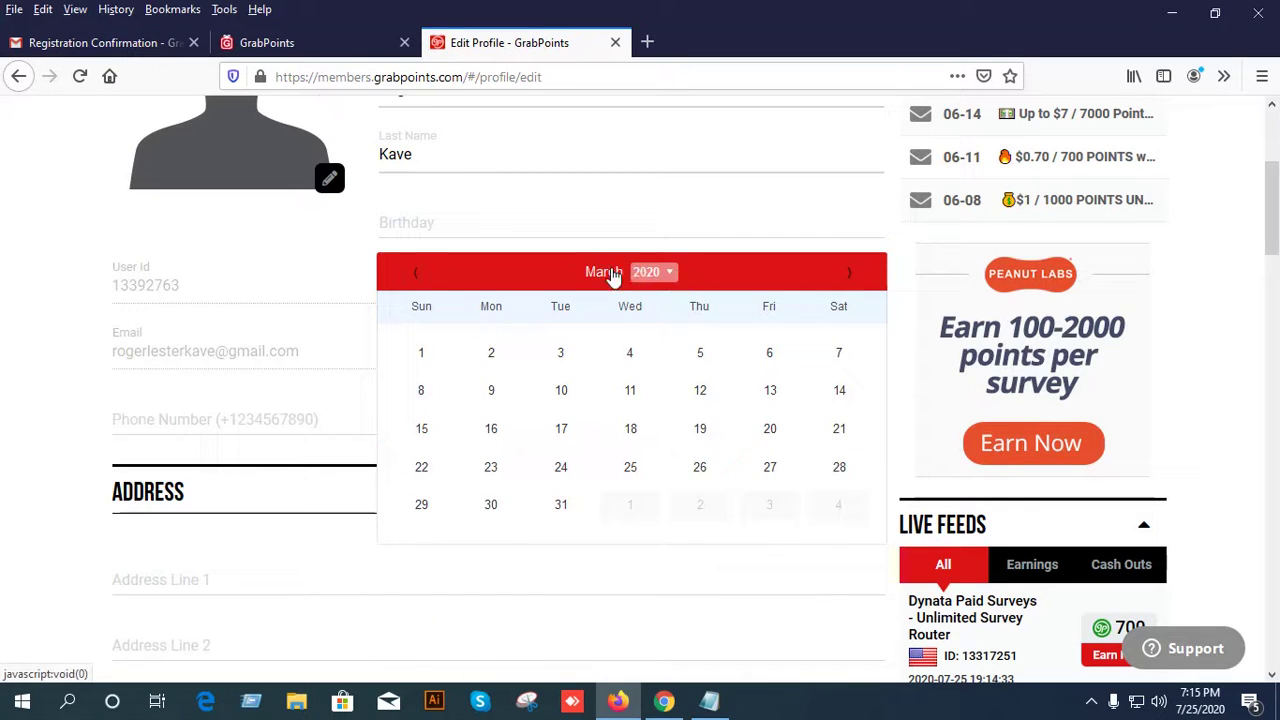
left_click(414, 272)
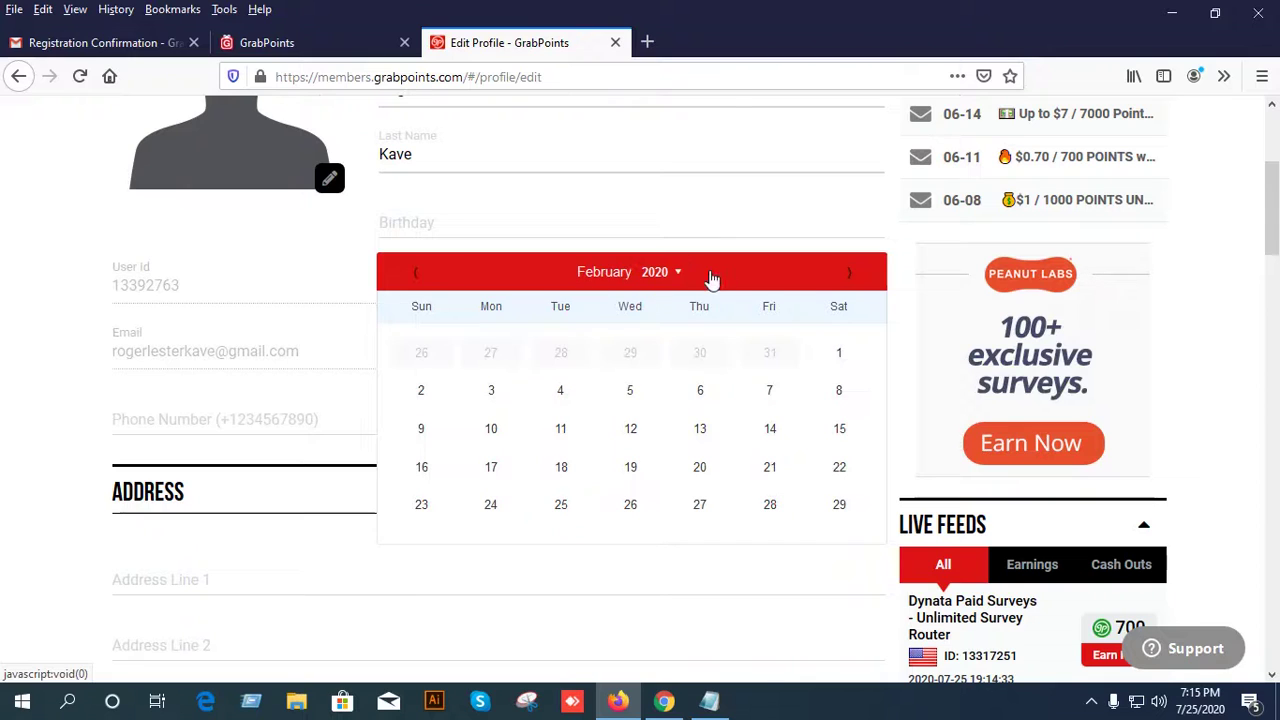
left_click(850, 273)
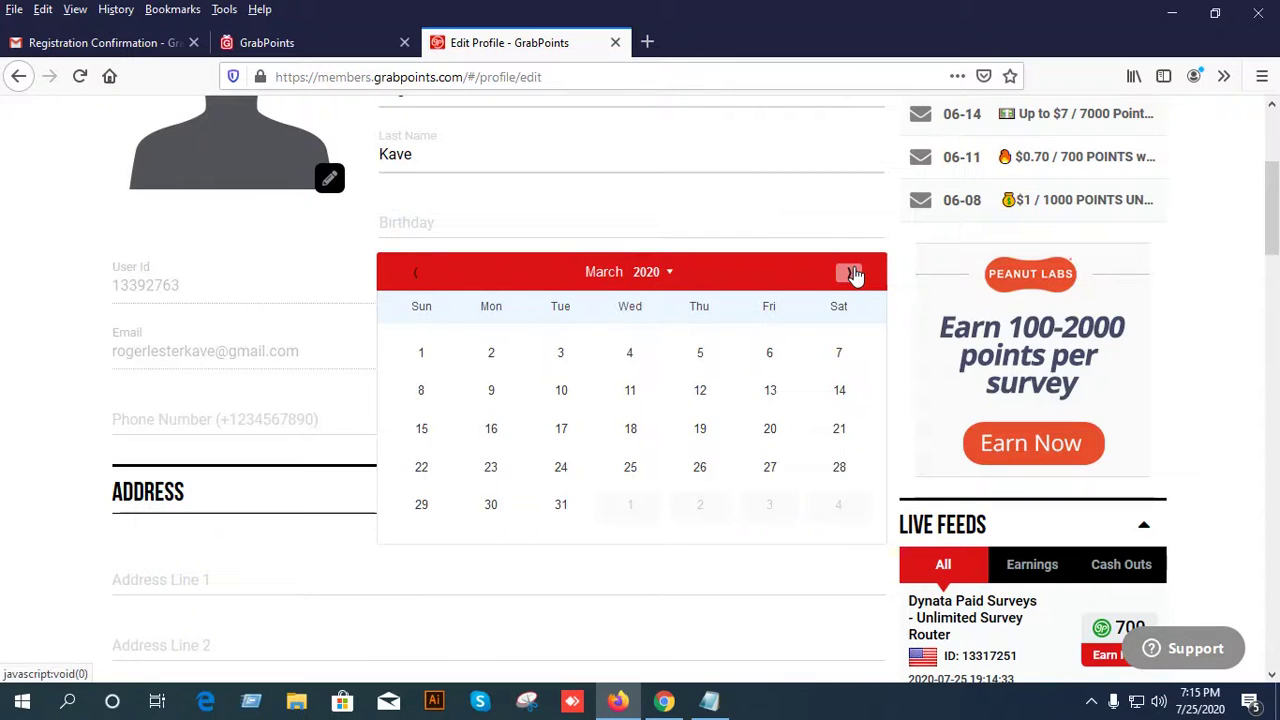
left_click(848, 272)
left_click(848, 272)
Page the year grid to 1968–1987, choose 1977, then bring Notepad back up.
left_click(650, 273)
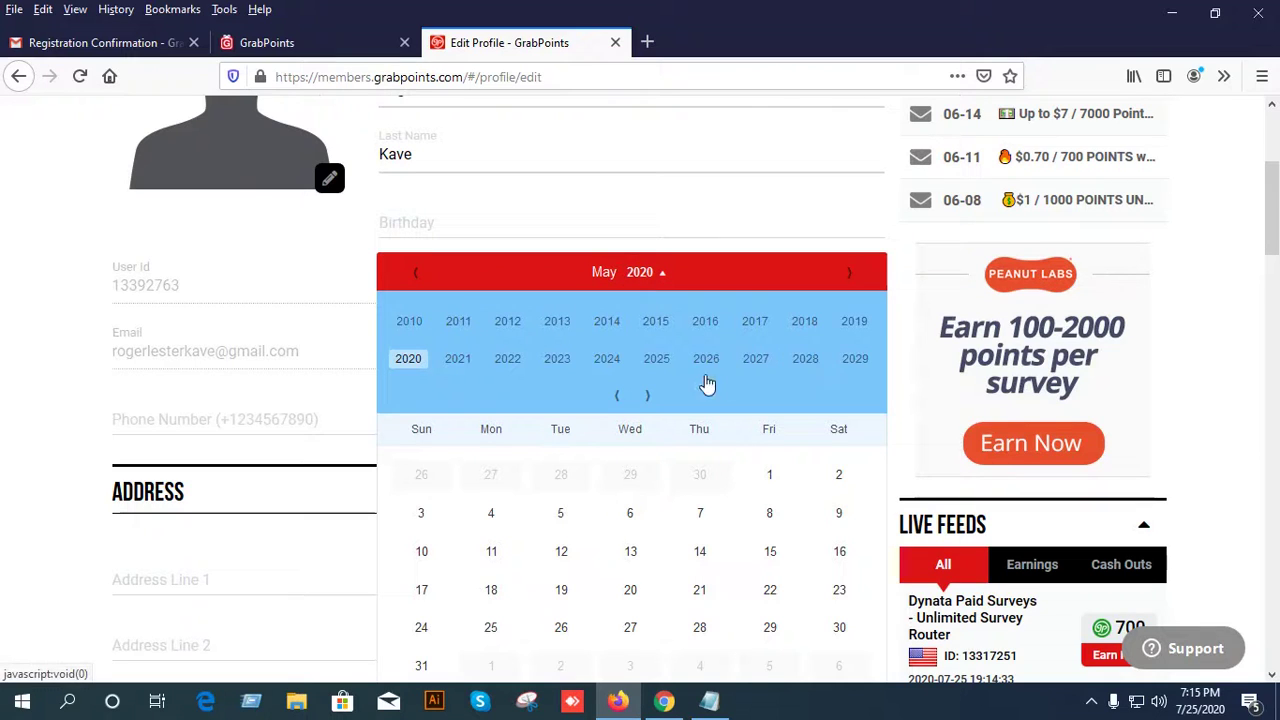
left_click(647, 397)
left_click(647, 397)
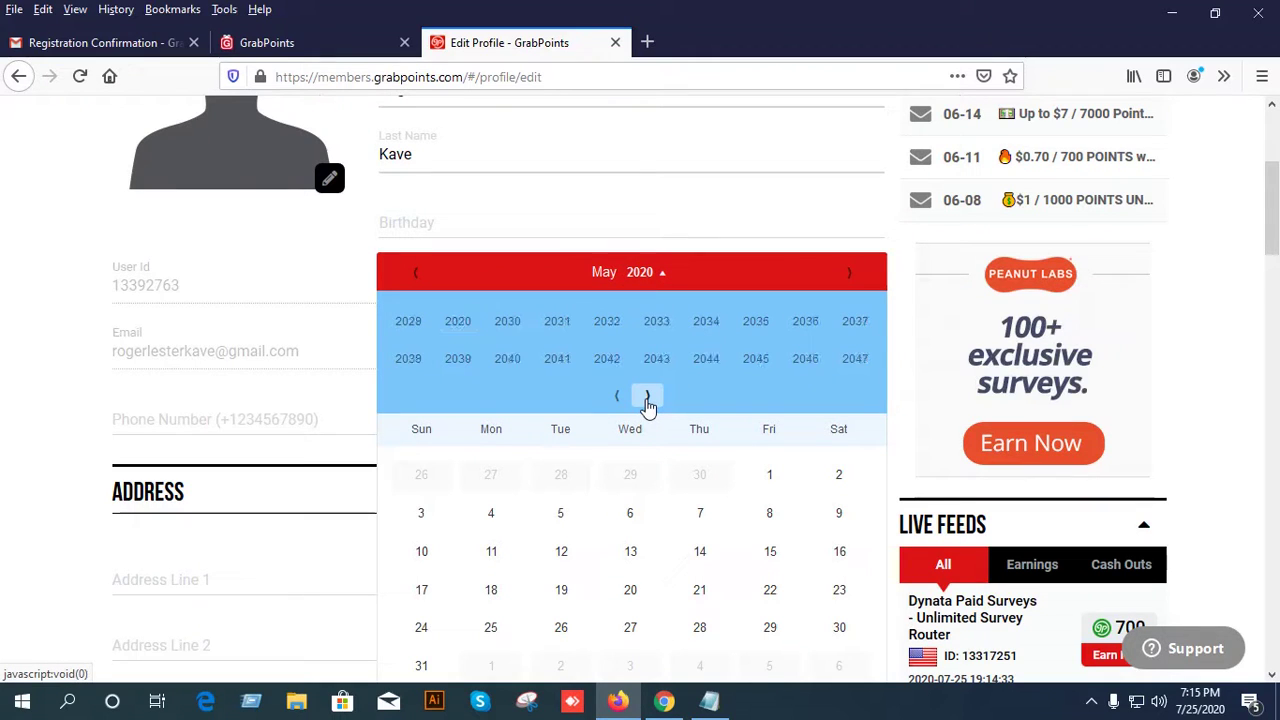
left_click(615, 397)
left_click(615, 397)
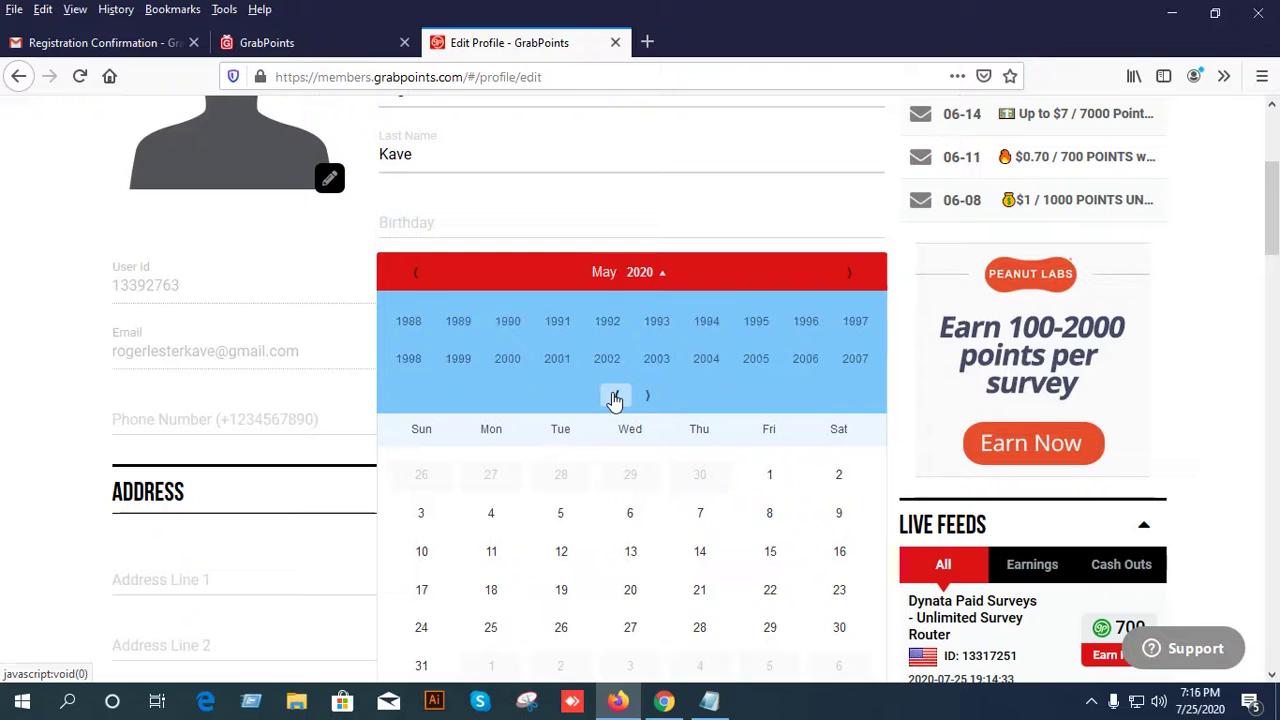
left_click(615, 397)
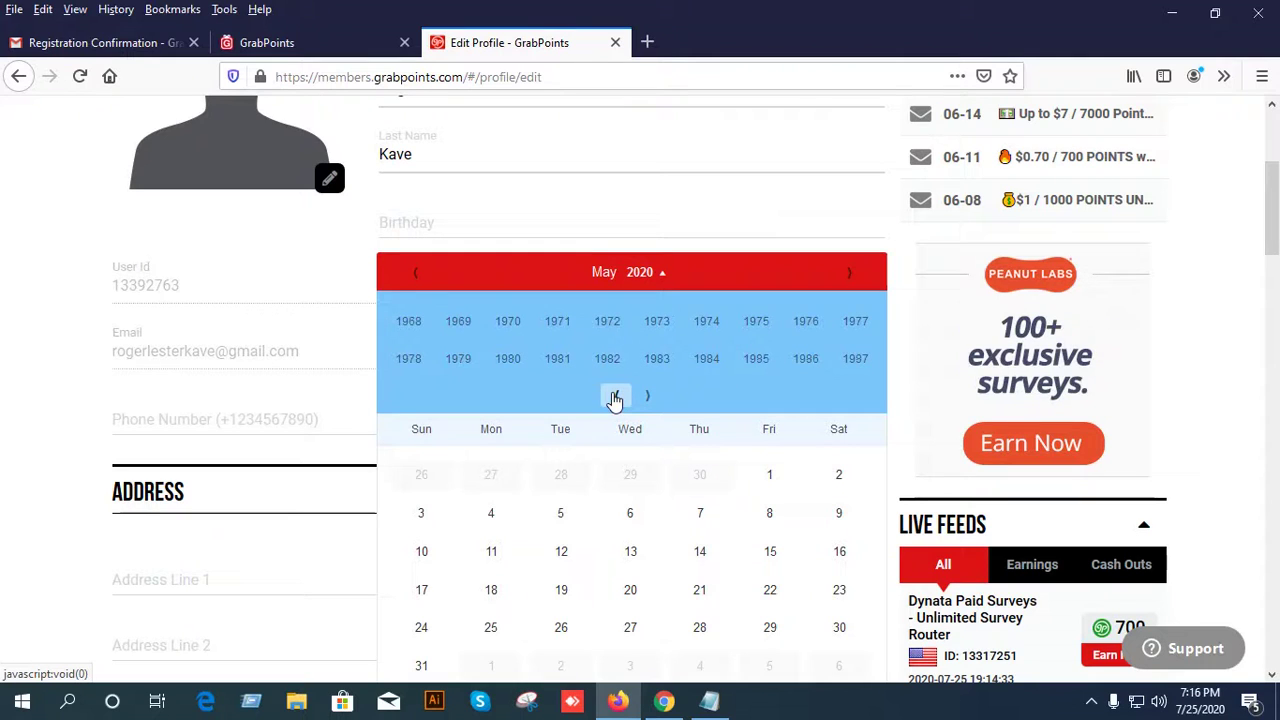
left_click(856, 321)
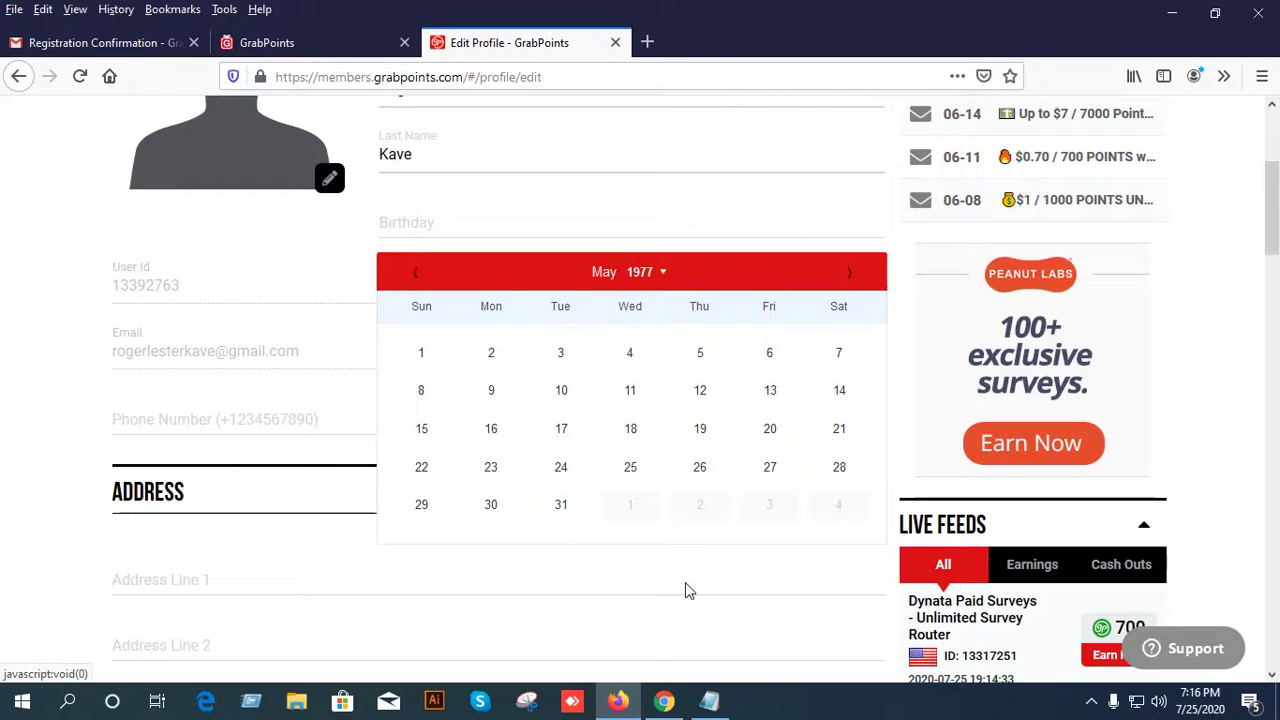
left_click(709, 700)
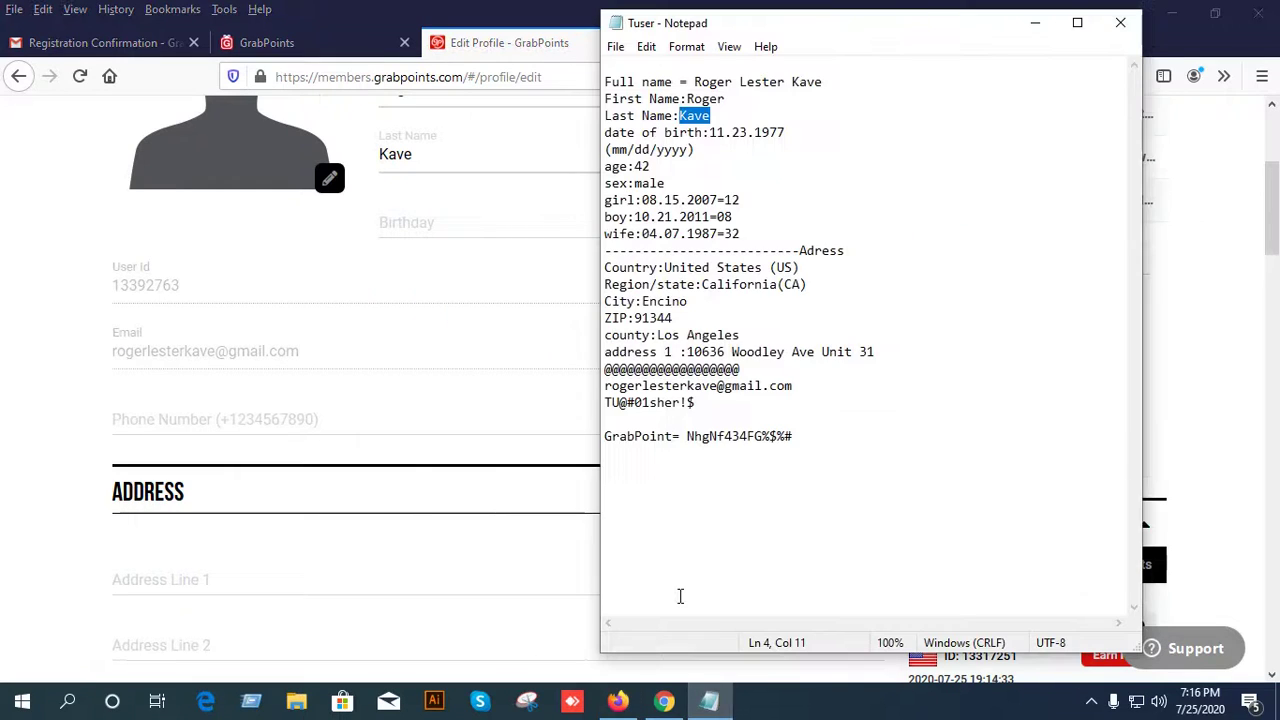
Enter 2020-11-23 as the Birthday, correcting an initial July 23 pick with the month arrows.
left_click(477, 220)
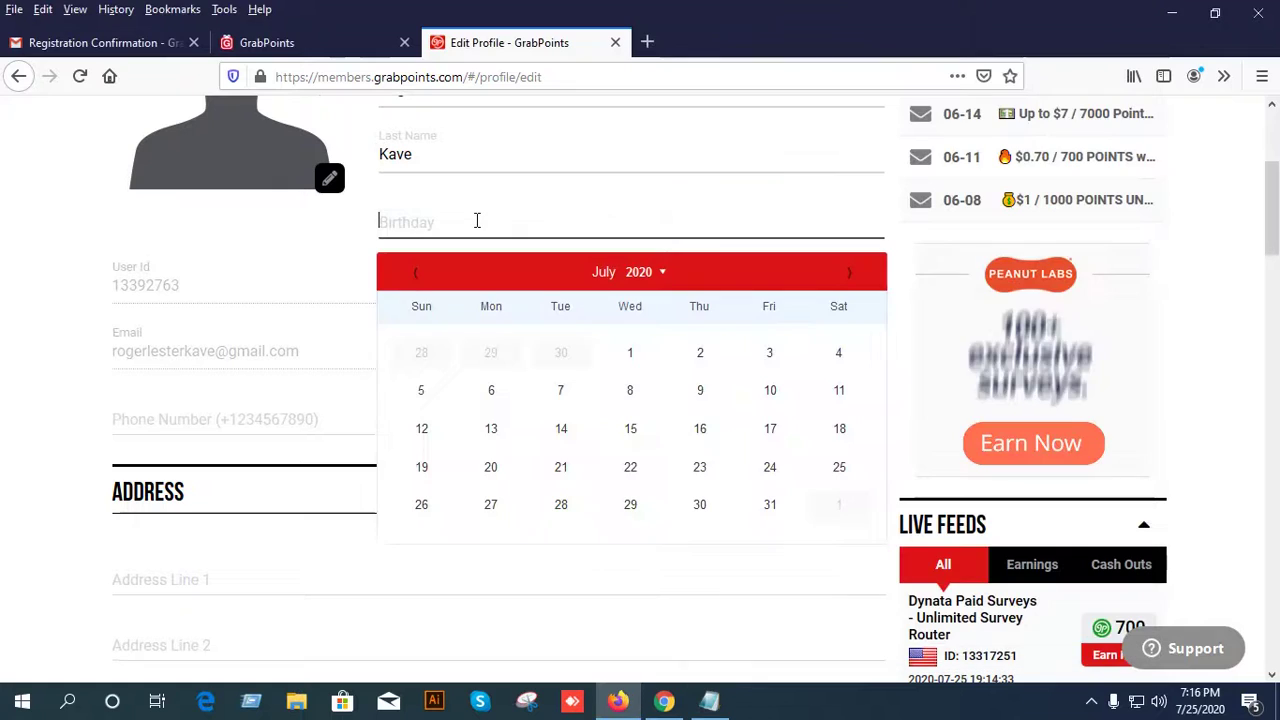
left_click(700, 475)
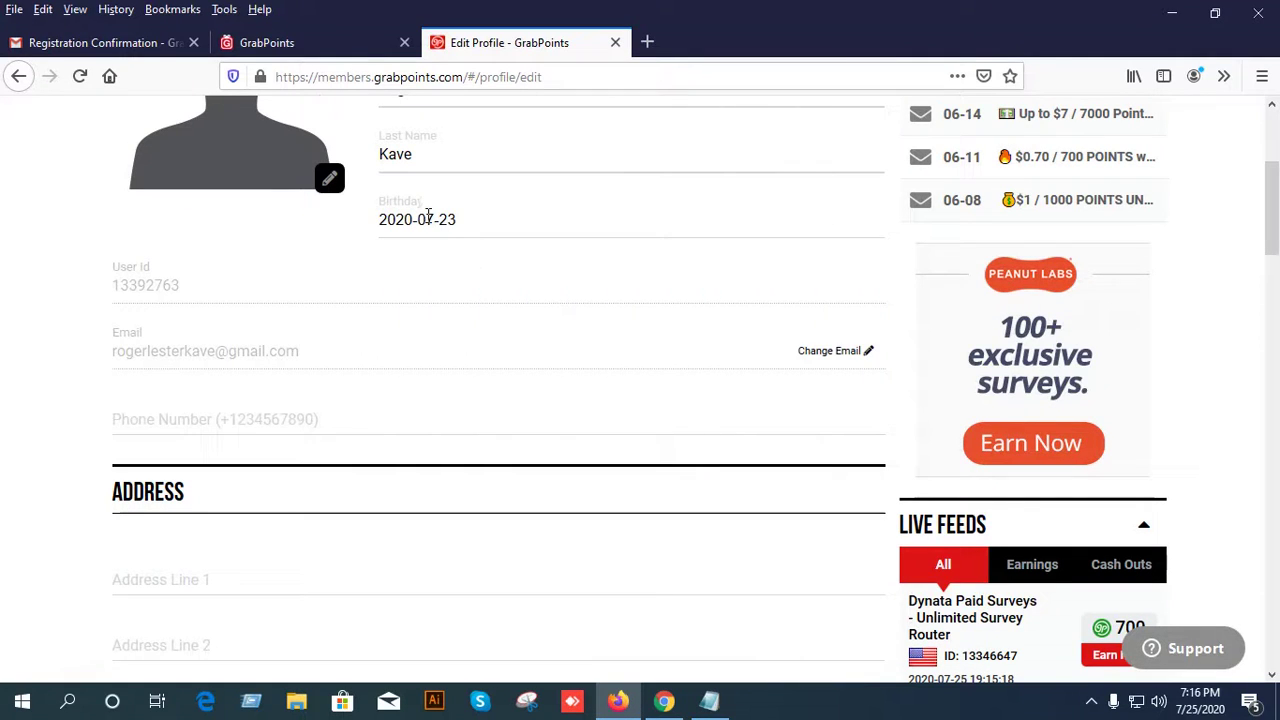
left_click(430, 219)
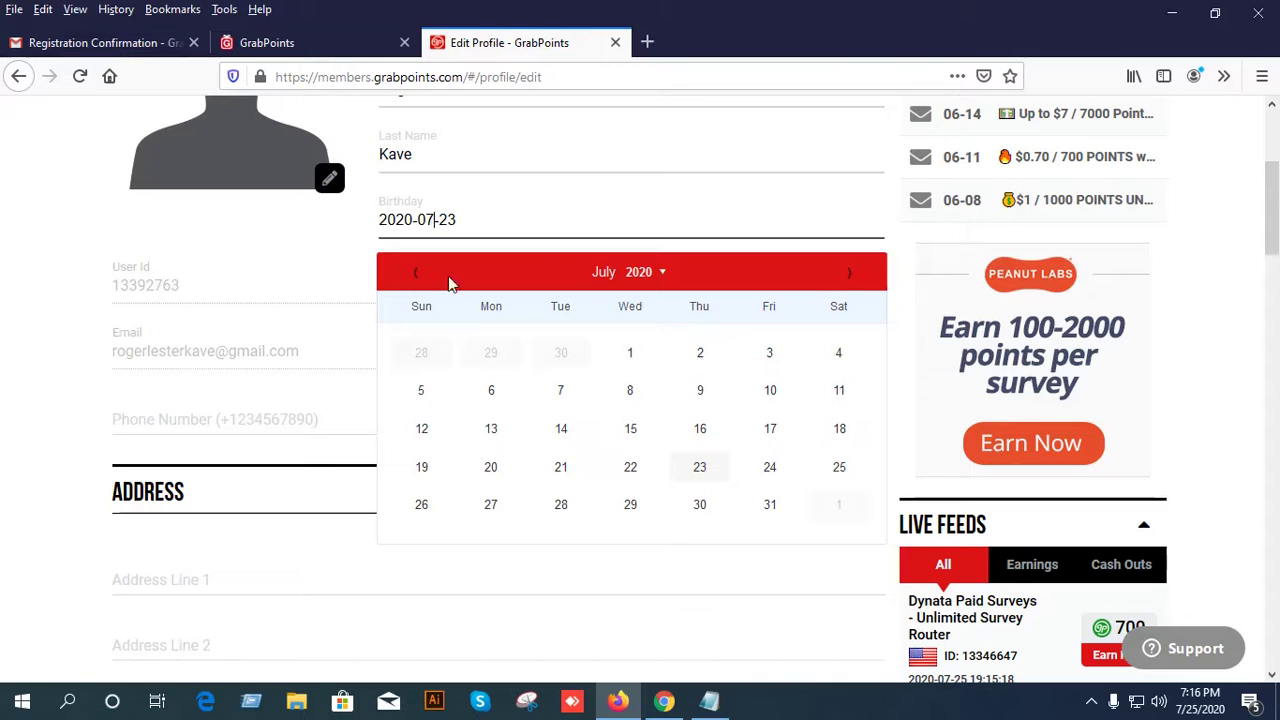
left_click(417, 275)
left_click(417, 275)
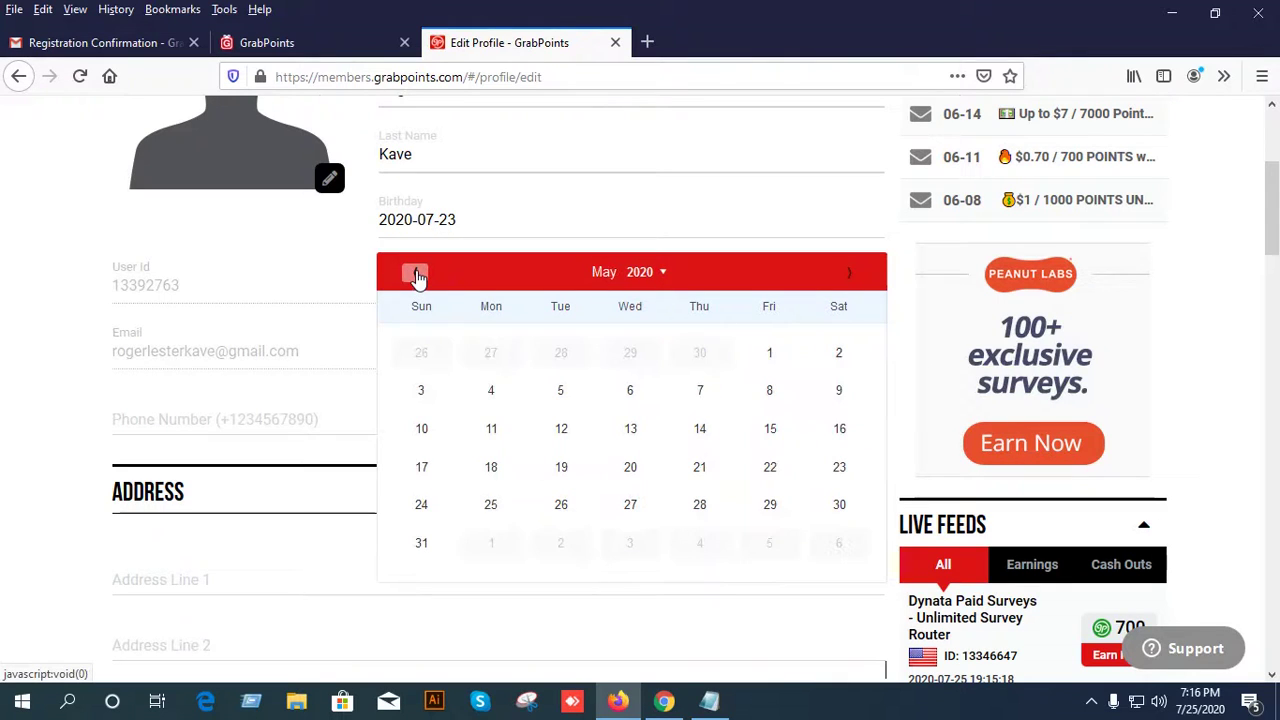
left_click(846, 274)
left_click(846, 274)
left_click(846, 274)
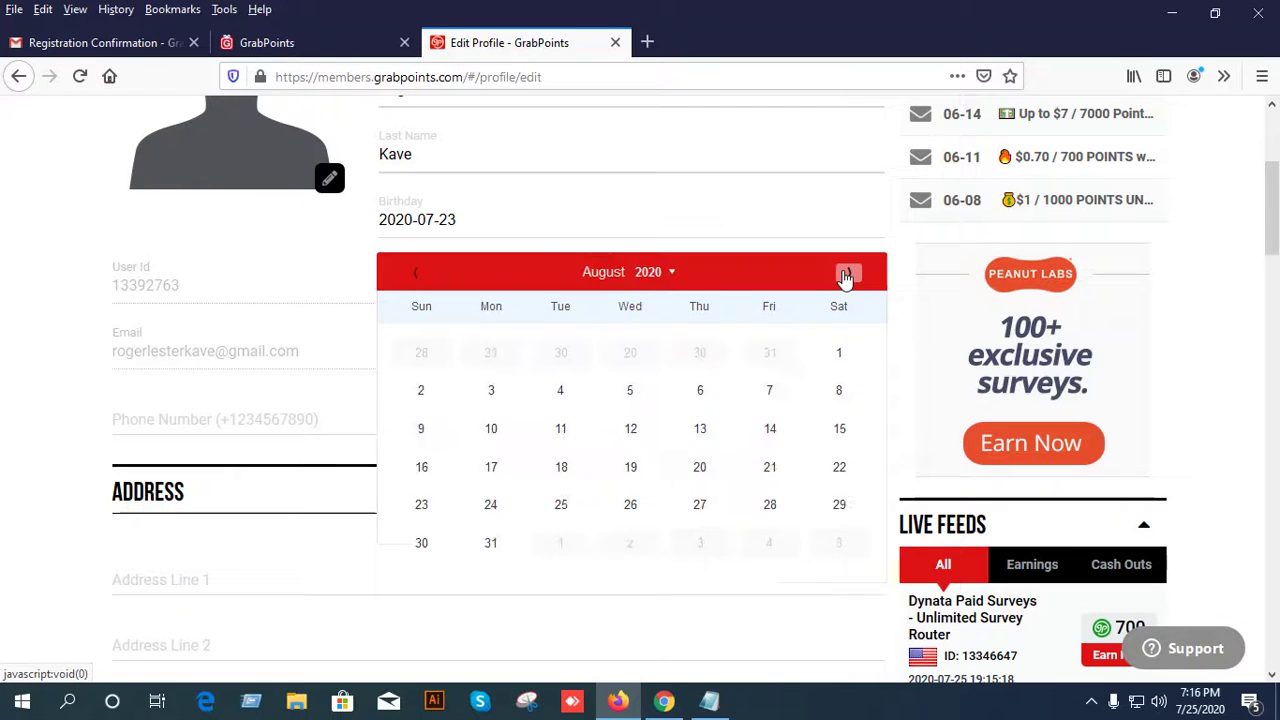
left_click(846, 274)
left_click(846, 274)
left_click(846, 274)
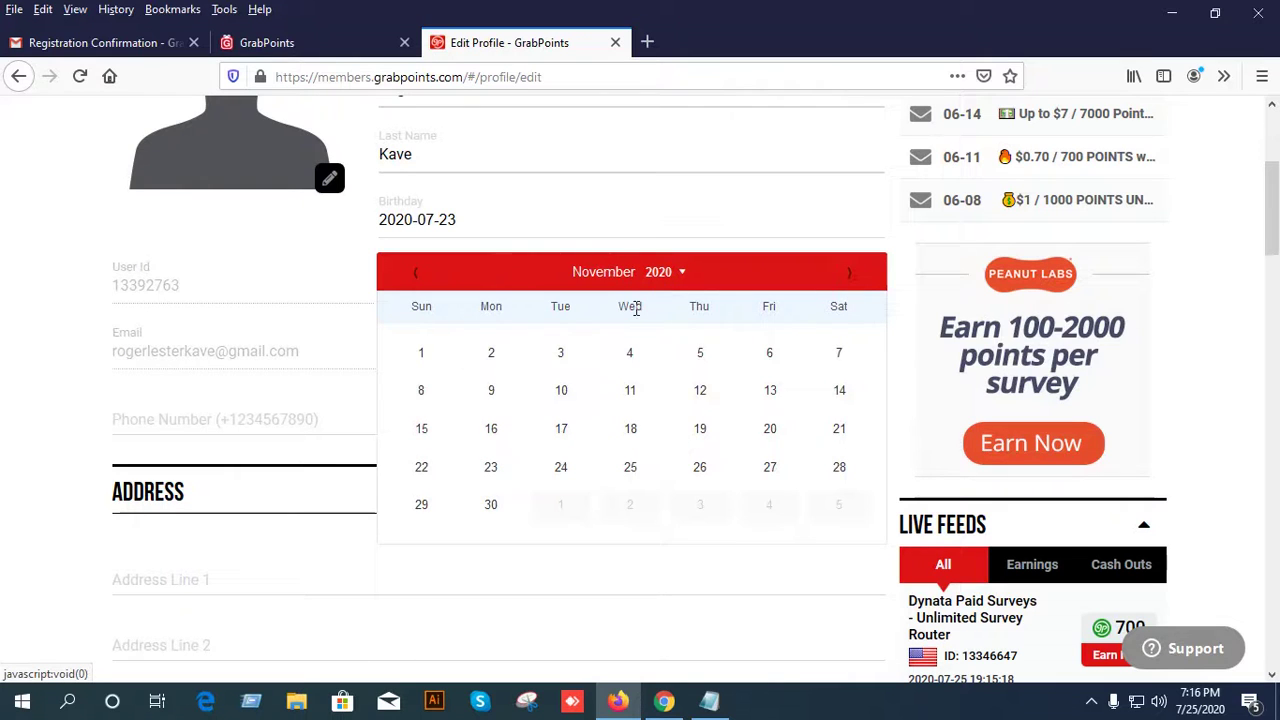
left_click(493, 470)
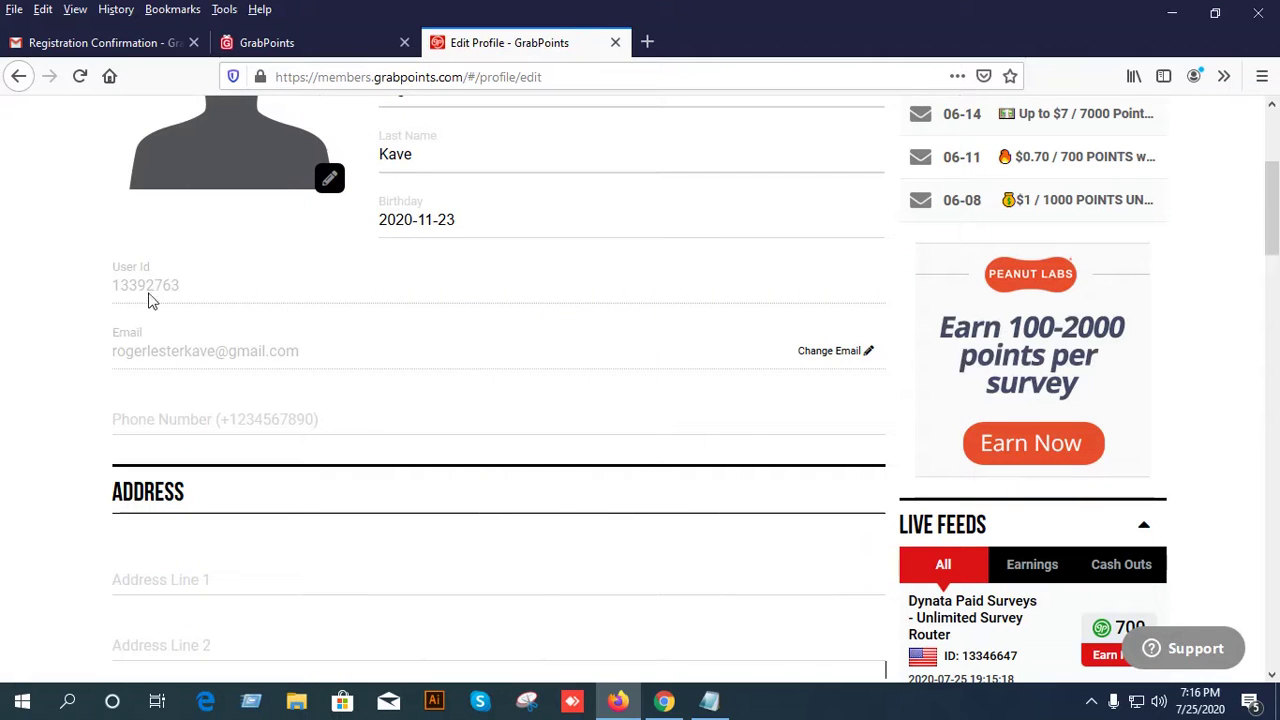
scroll(308, 413, "down", 3)
Focus Address Line 1, then begin selecting the street address in the Notepad notes.
left_click(270, 224)
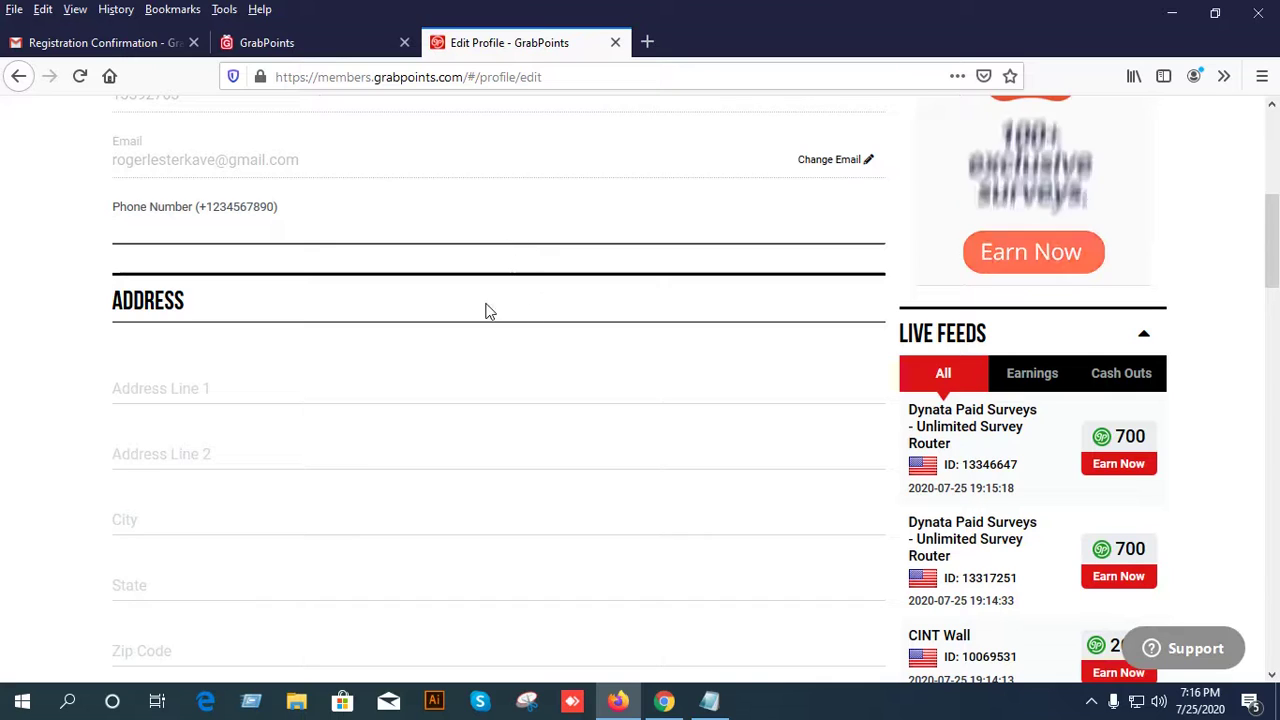
left_click(242, 389)
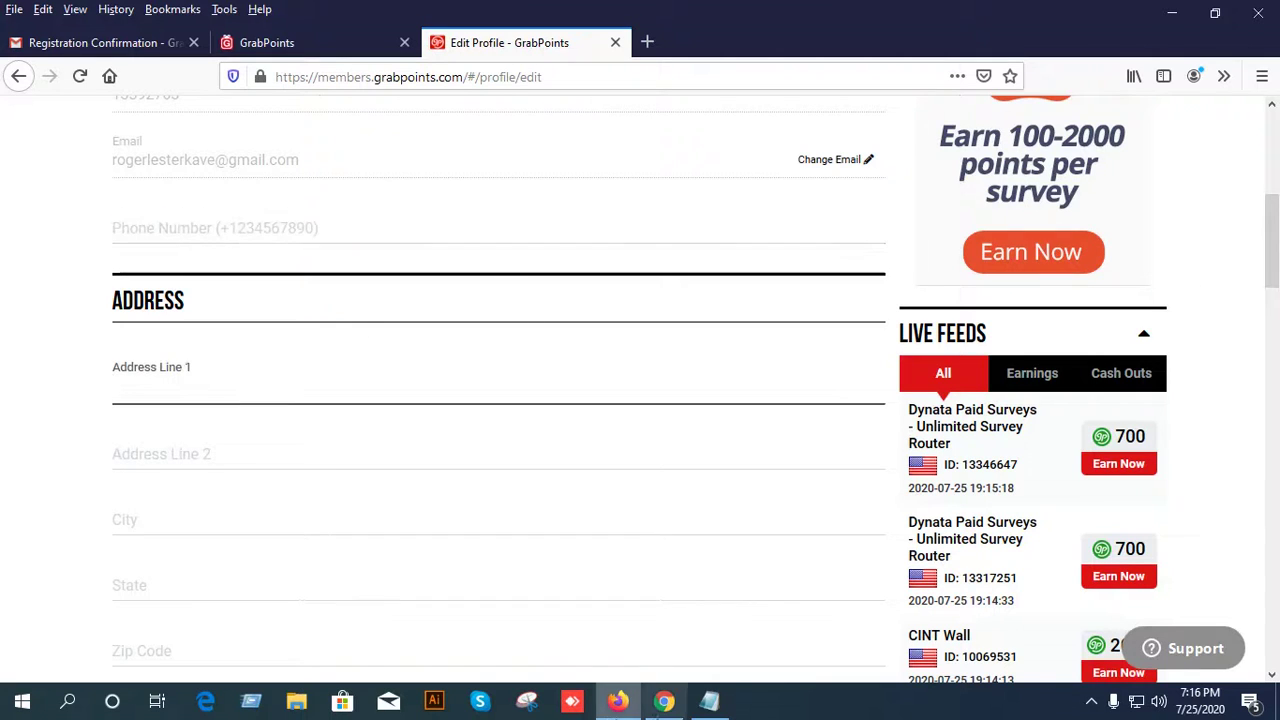
left_click(709, 700)
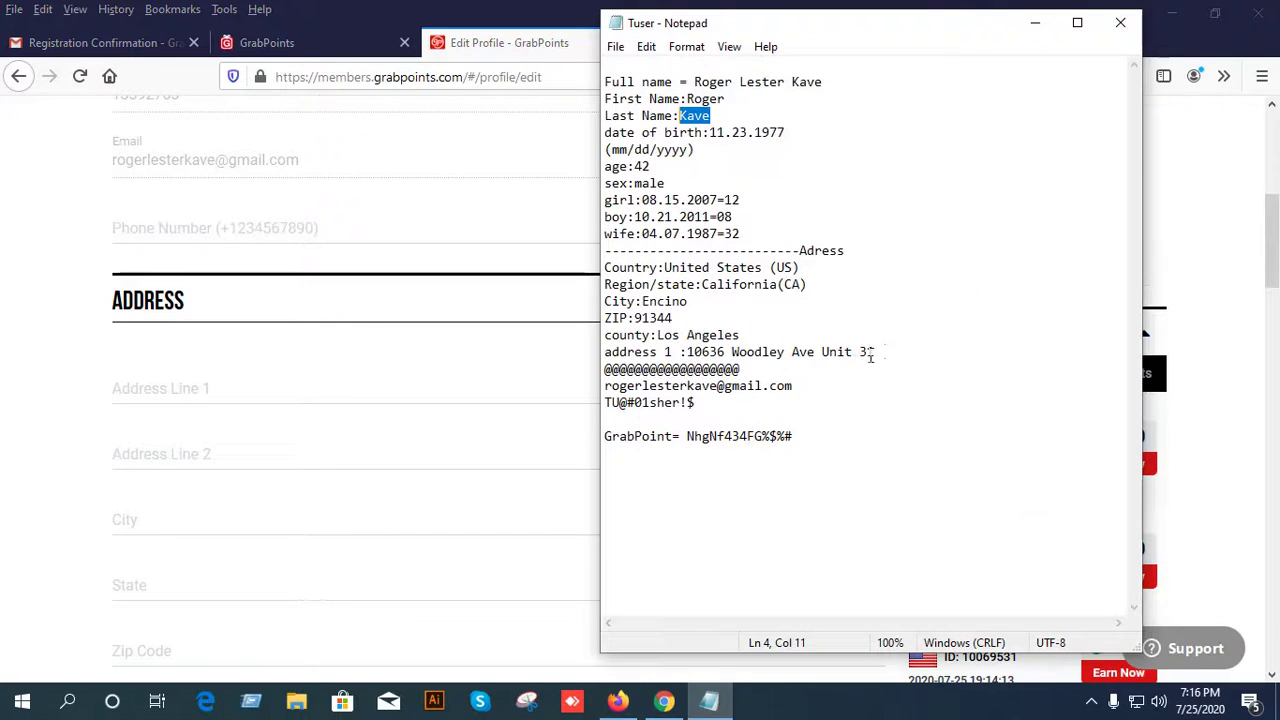
left_click(878, 353)
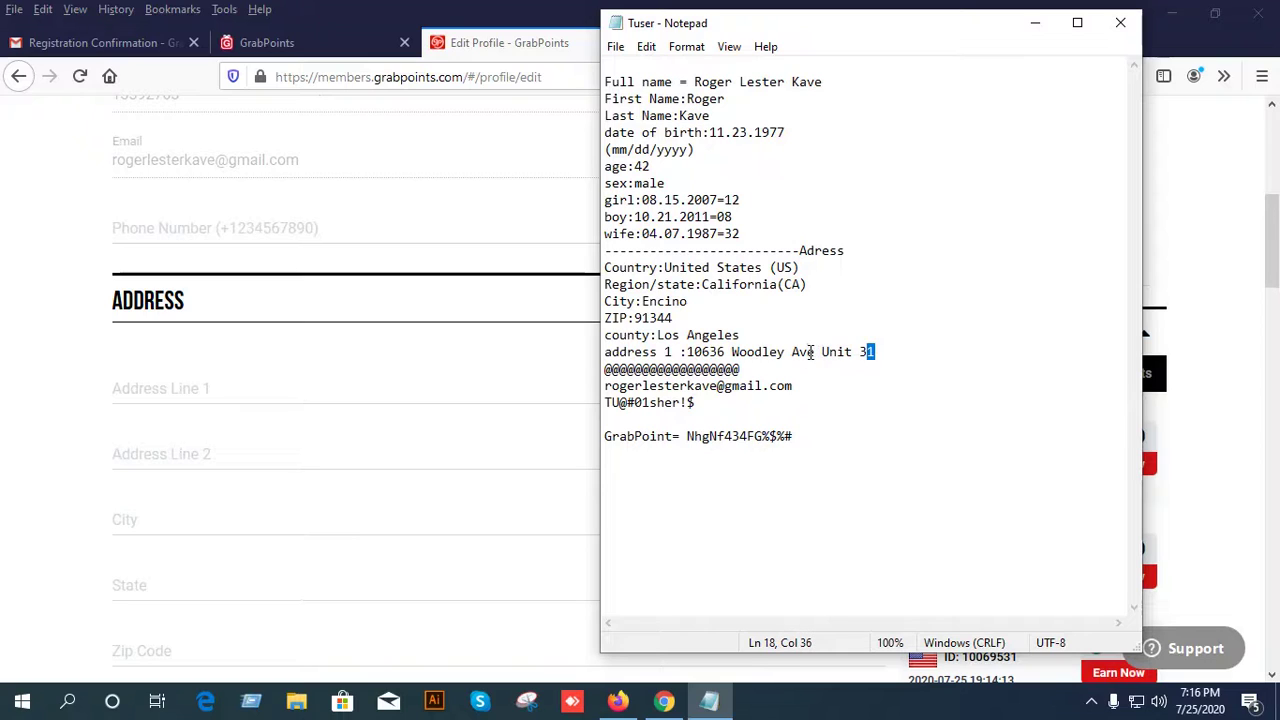
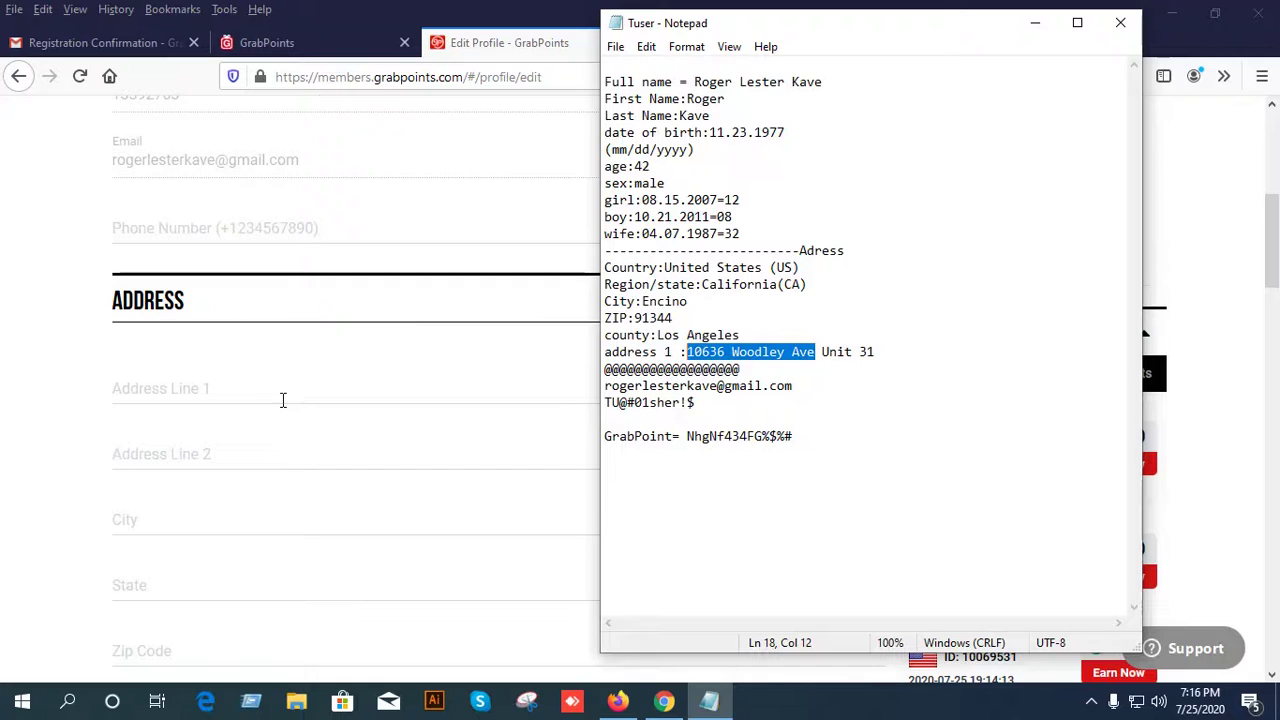
Paste the street address into Address Line 1 and the unit number into Address Line 2.
left_click(283, 400)
scroll(520, 501, "down", 2)
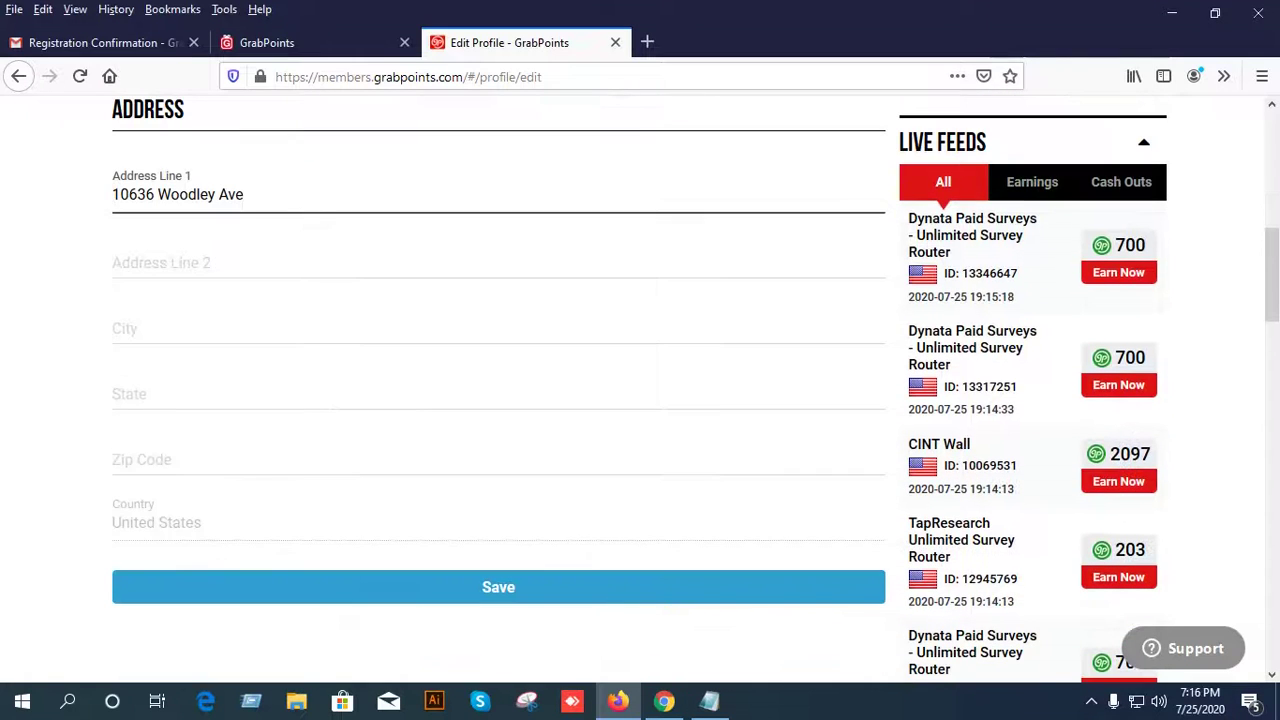
left_click(709, 700)
left_click_drag(886, 362, 816, 360)
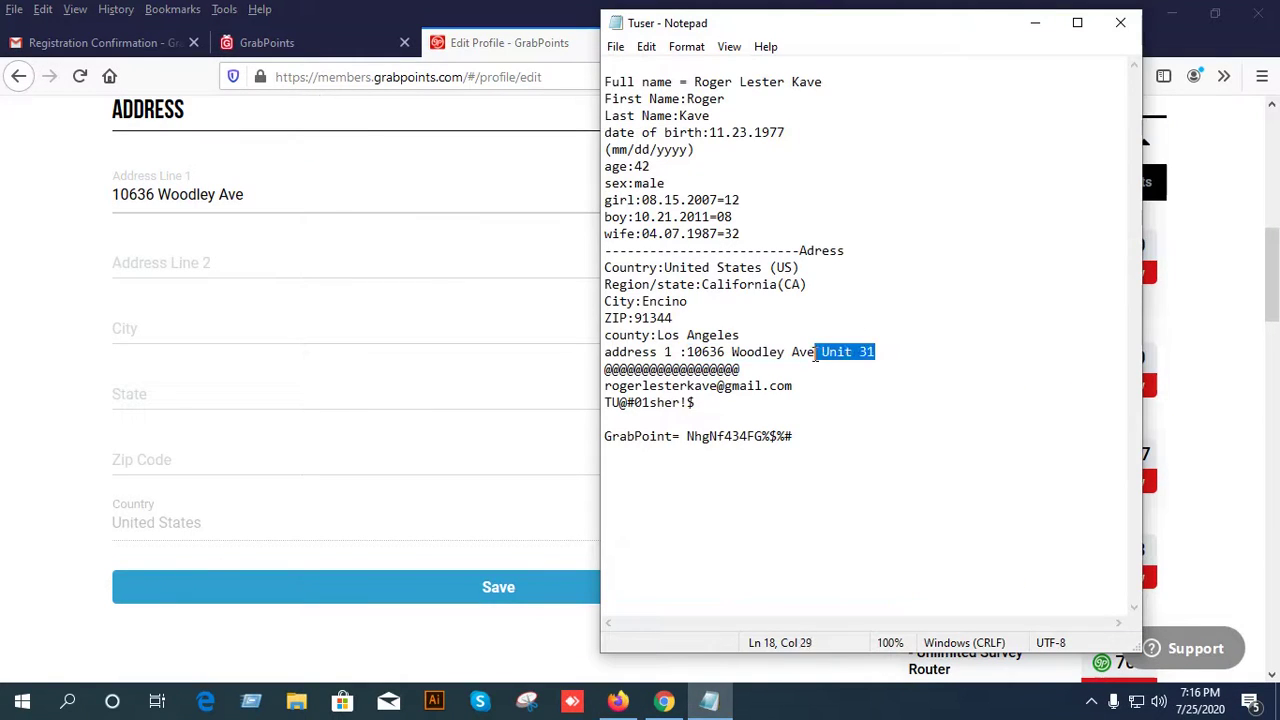
left_click(173, 270)
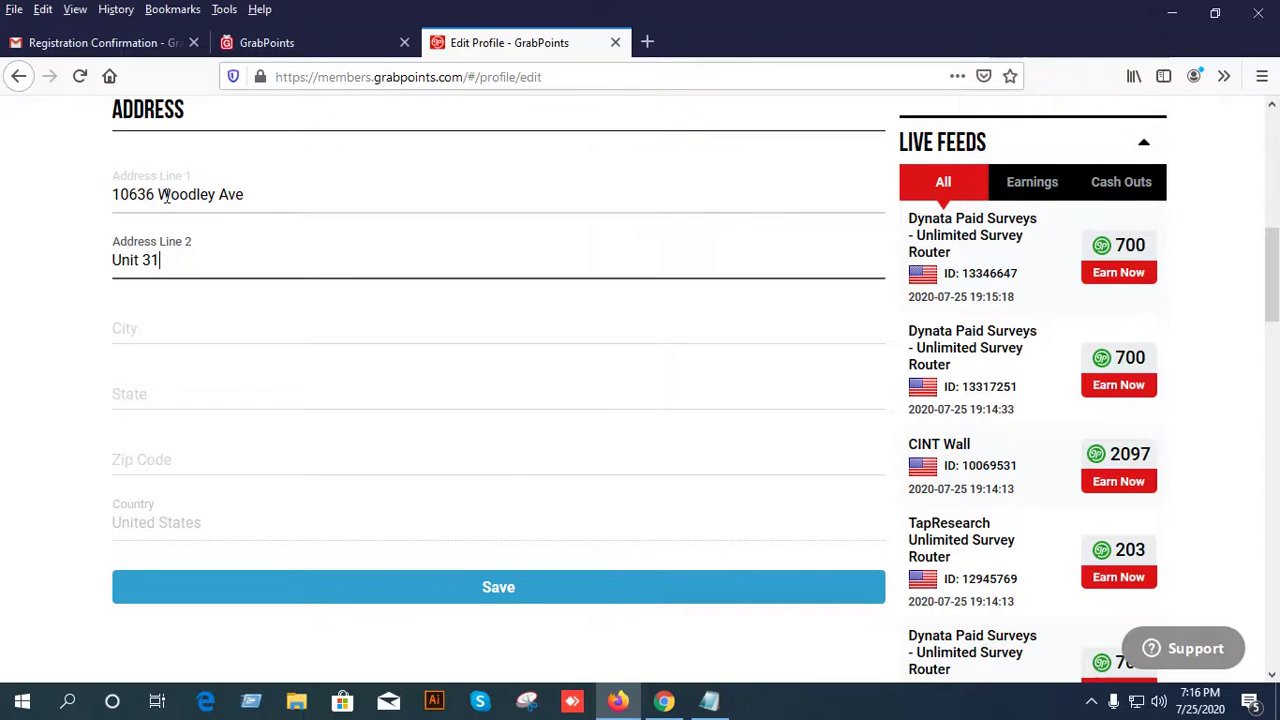
scroll(340, 311, "down", 2)
Copy the city name from the notes into the City field.
left_click(722, 704)
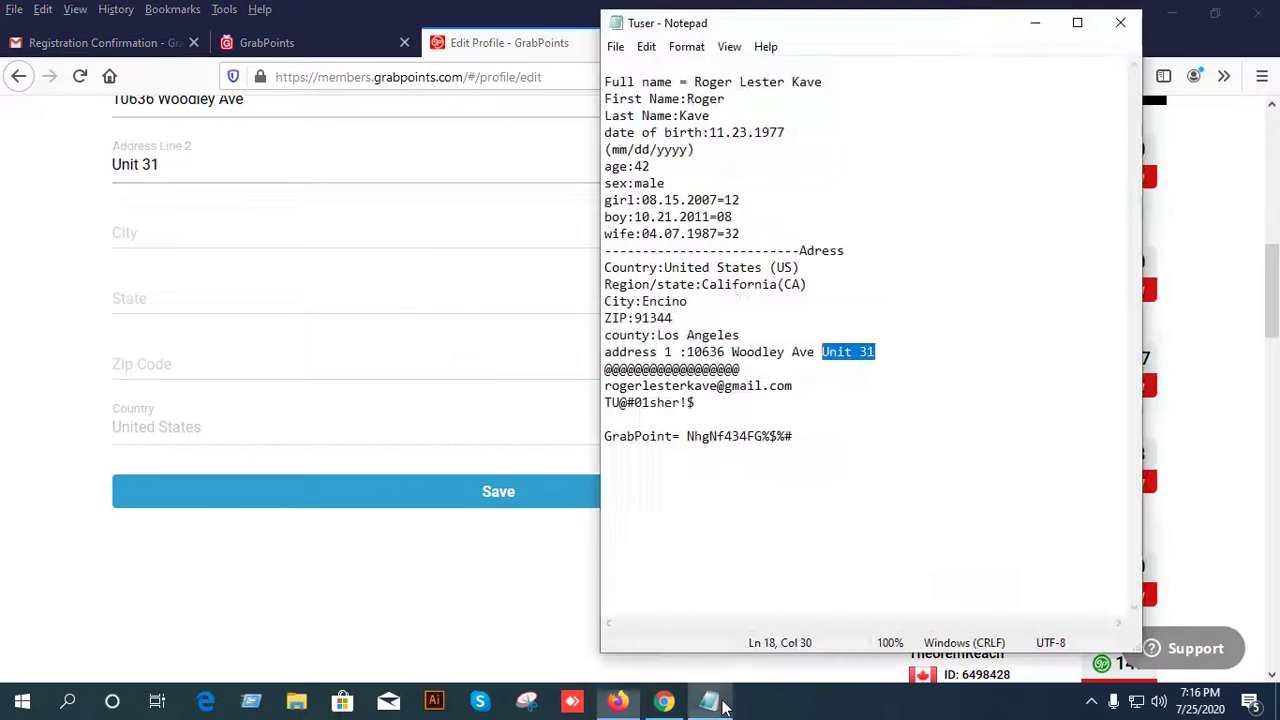
left_click_drag(700, 303, 670, 302)
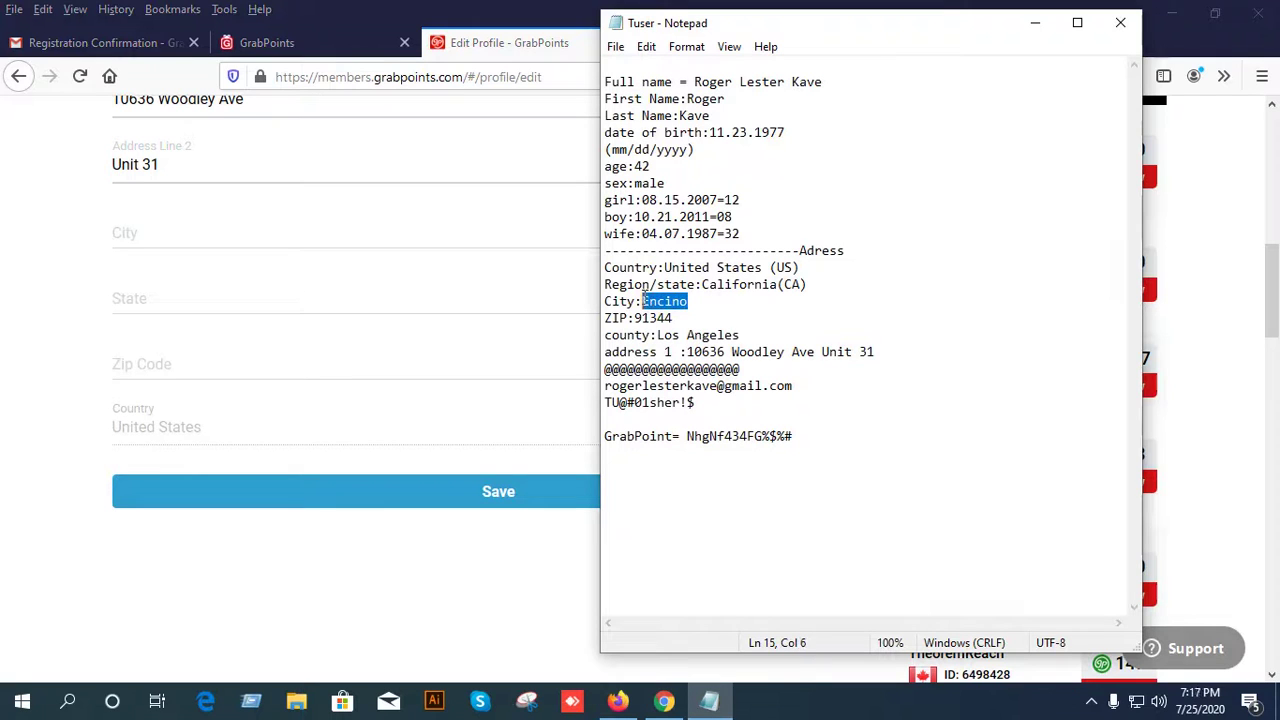
left_click(151, 234)
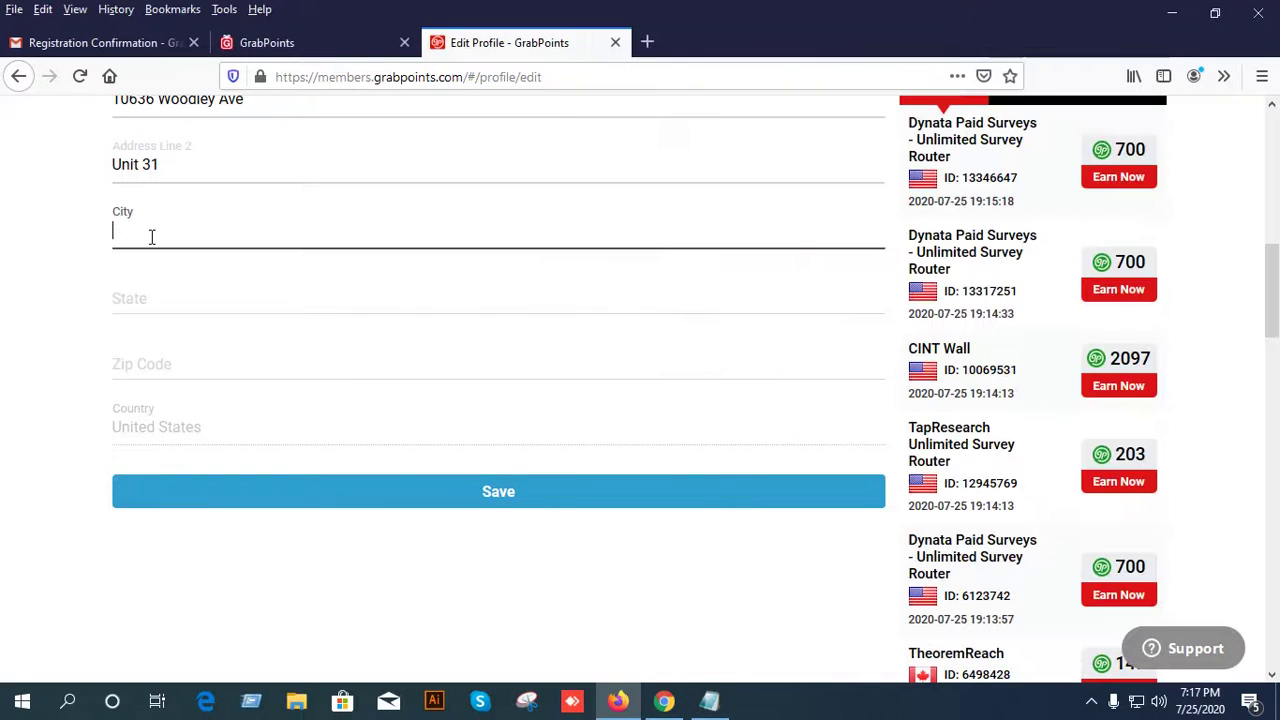
left_click(492, 289)
Fill the State and Zip Code fields with the state name and ZIP code from the notes.
left_click(709, 701)
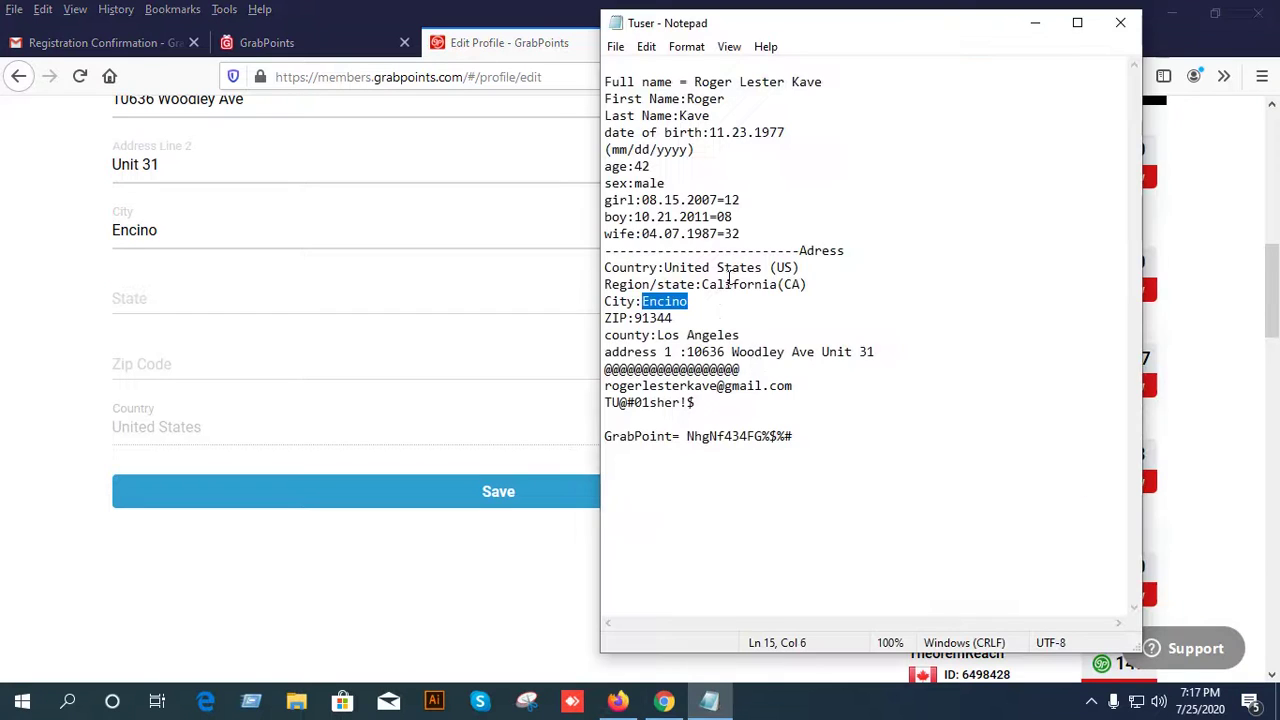
left_click_drag(780, 286, 717, 285)
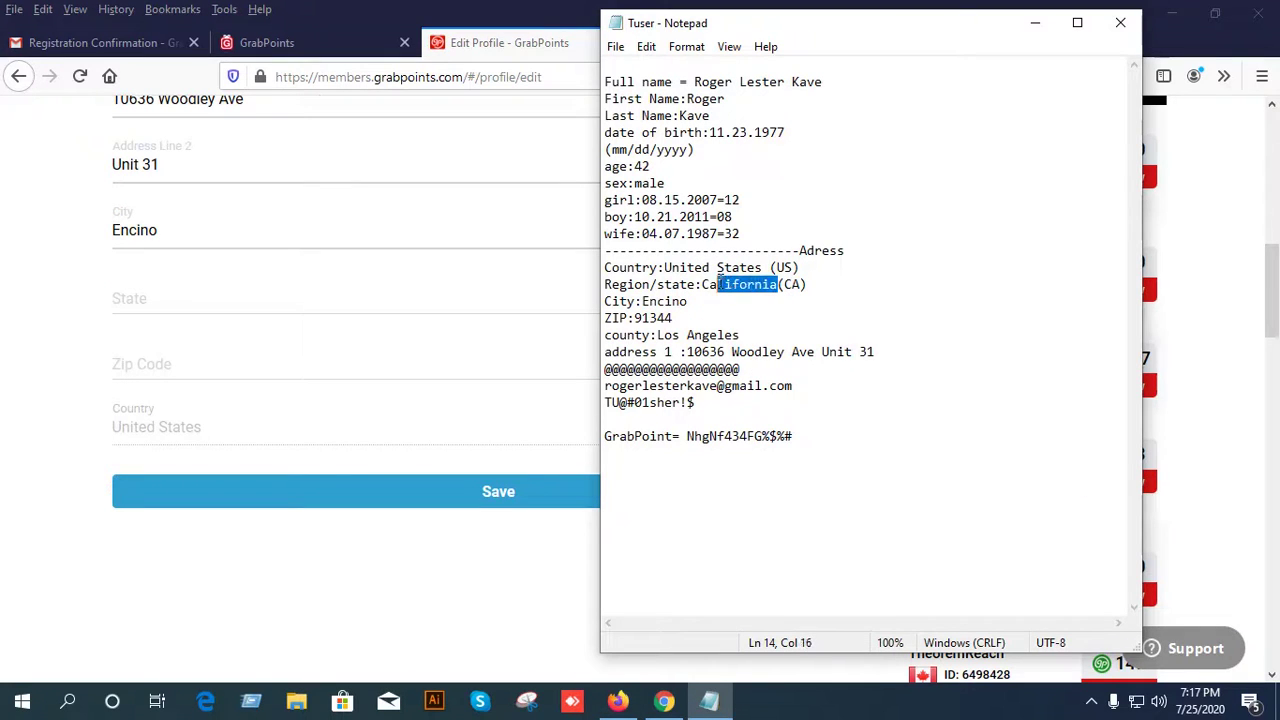
left_click(149, 297)
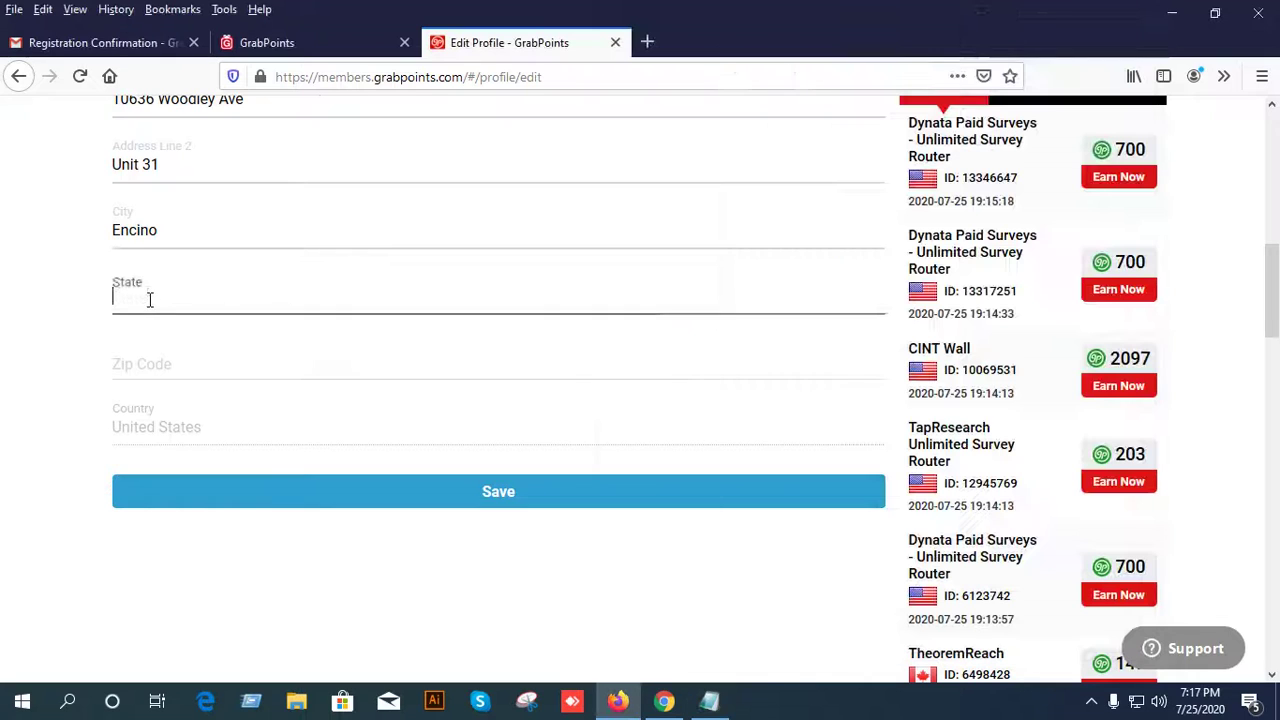
type("California")
left_click(709, 701)
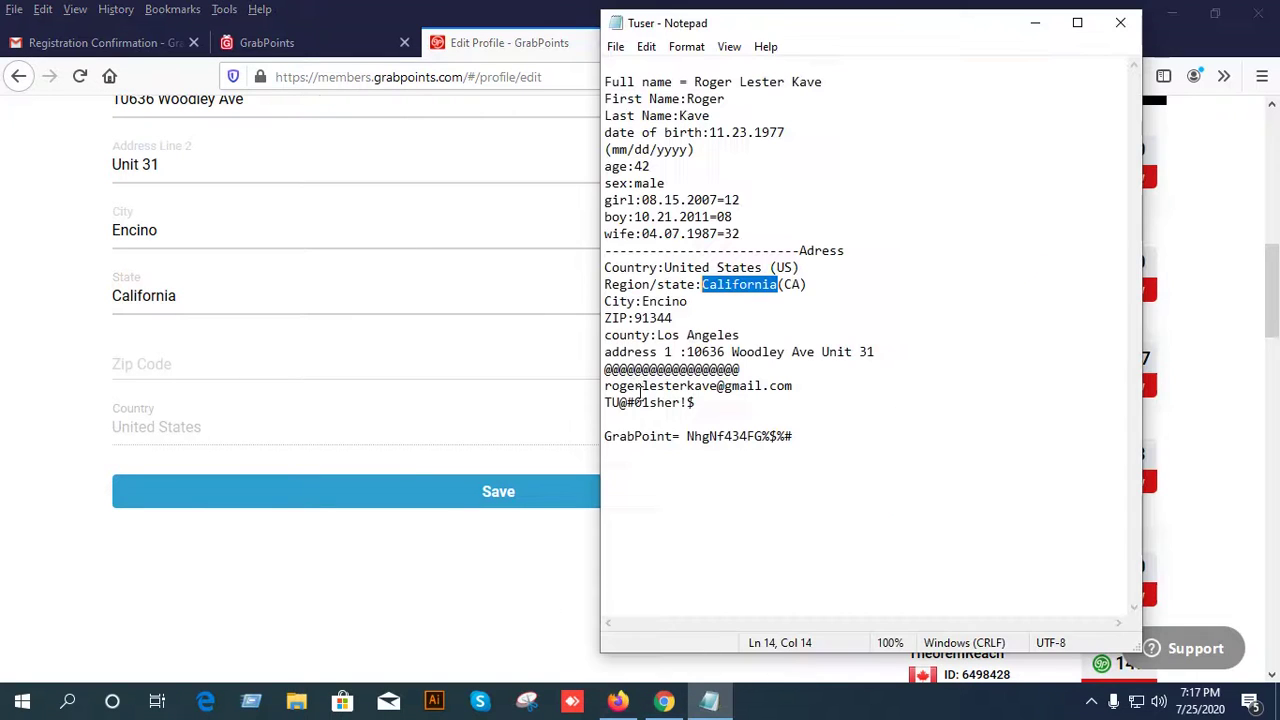
left_click_drag(674, 318, 635, 319)
key("ctrl+c")
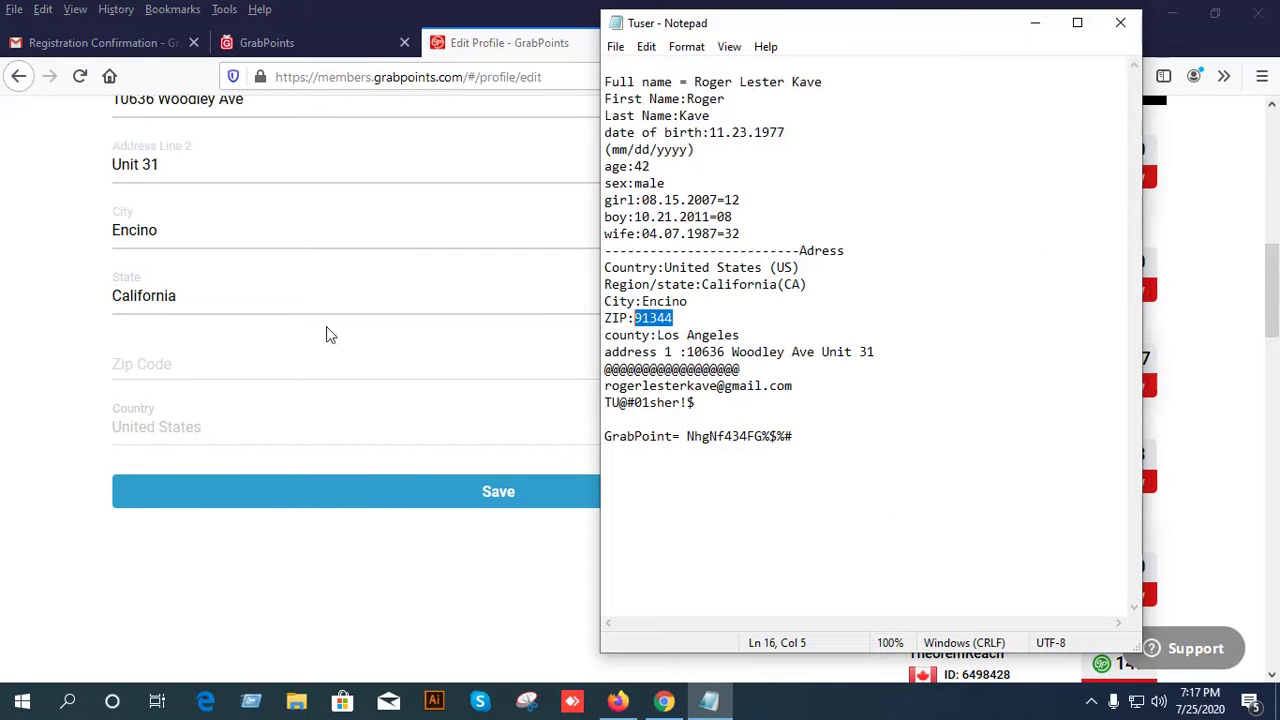
left_click(165, 370)
key("ctrl+v")
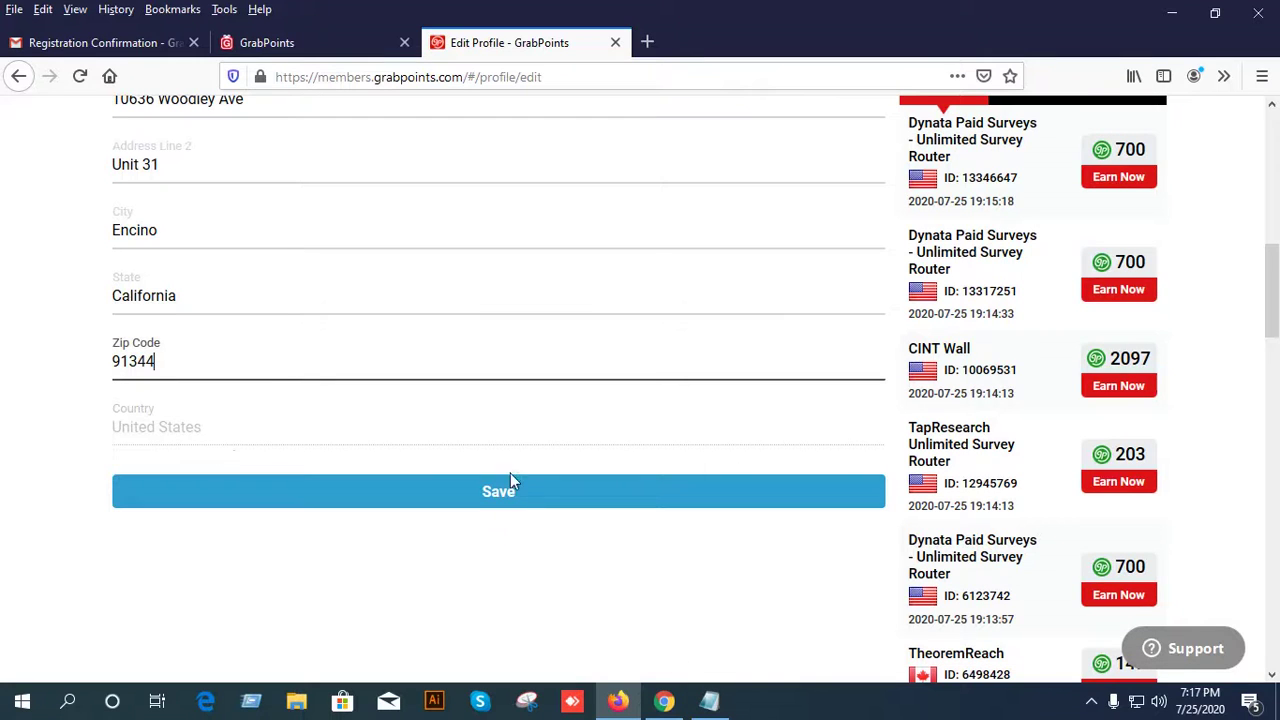
Save the profile, then return to the GrabPoints home page via the logo.
left_click(508, 488)
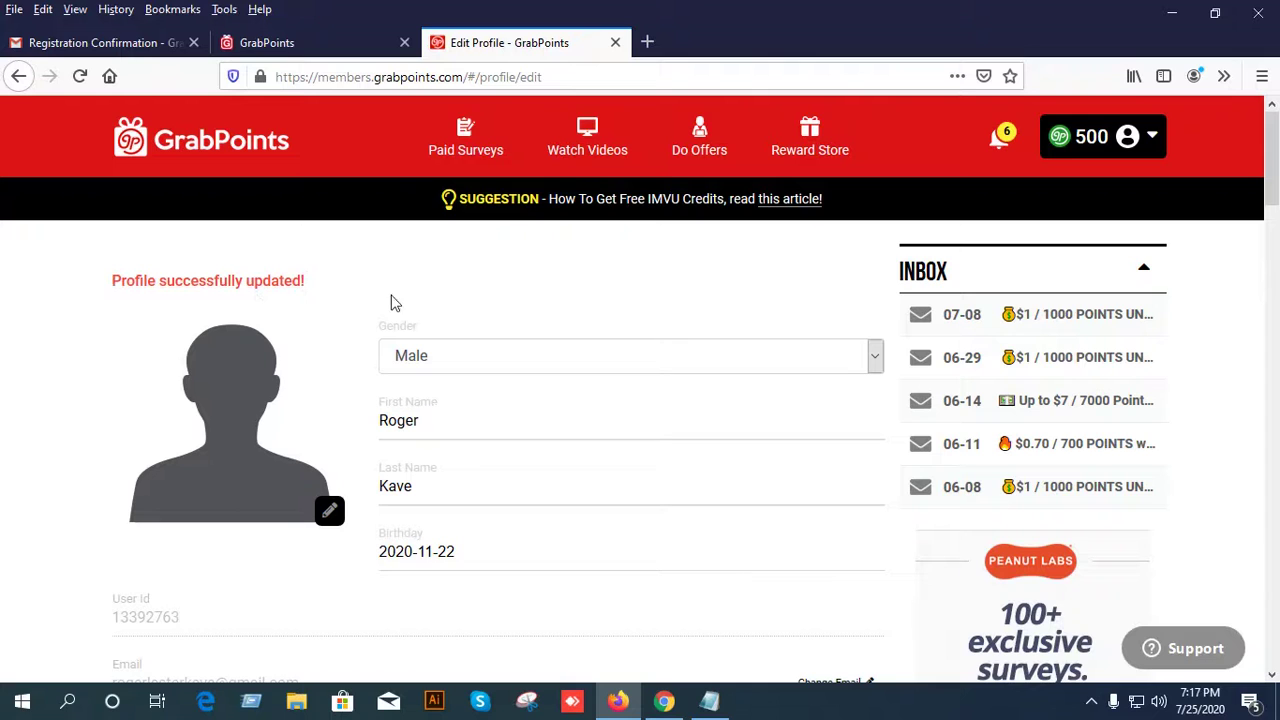
scroll(203, 280, "down", 4)
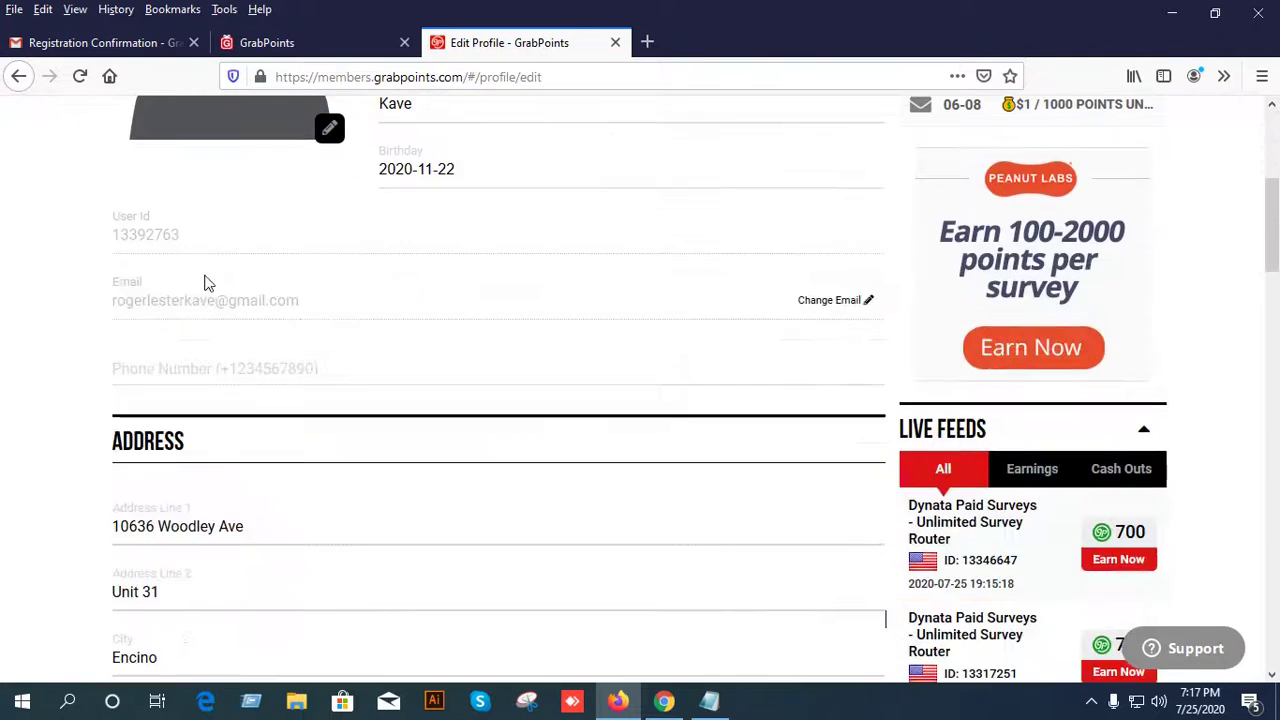
scroll(213, 280, "up", 4)
scroll(213, 280, "up", 1)
left_click(228, 142)
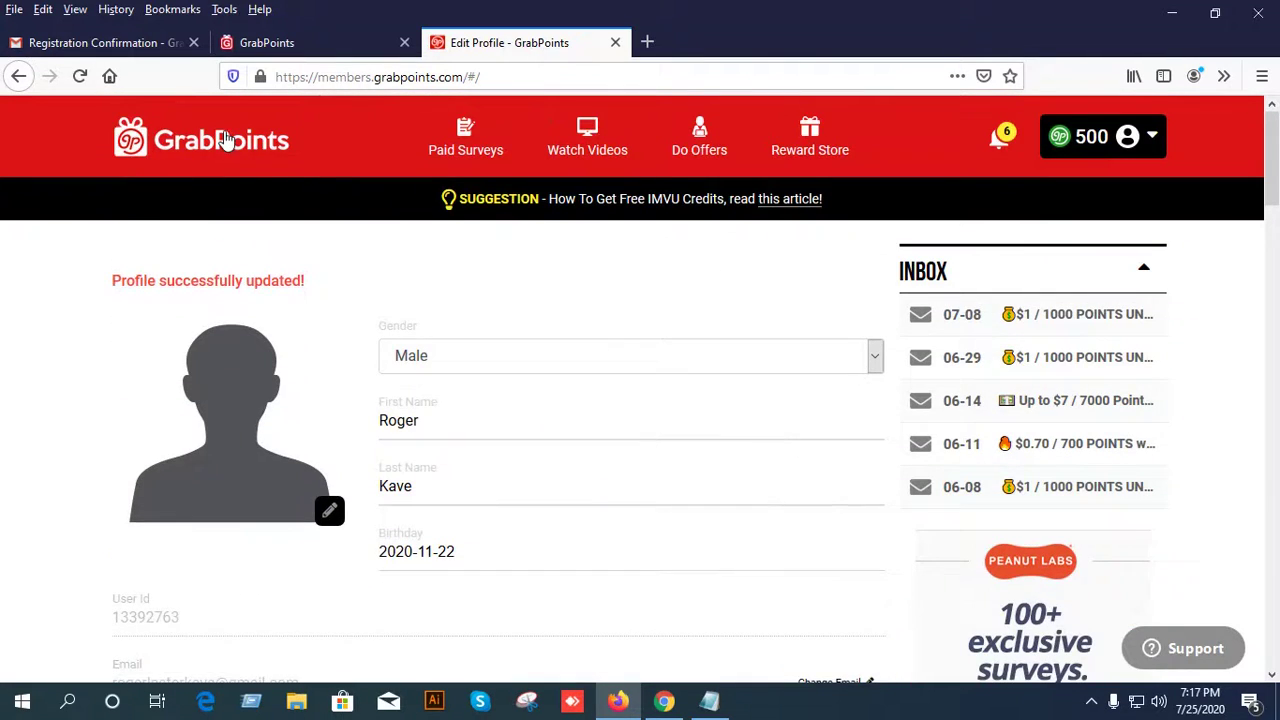
scroll(358, 436, "down", 2)
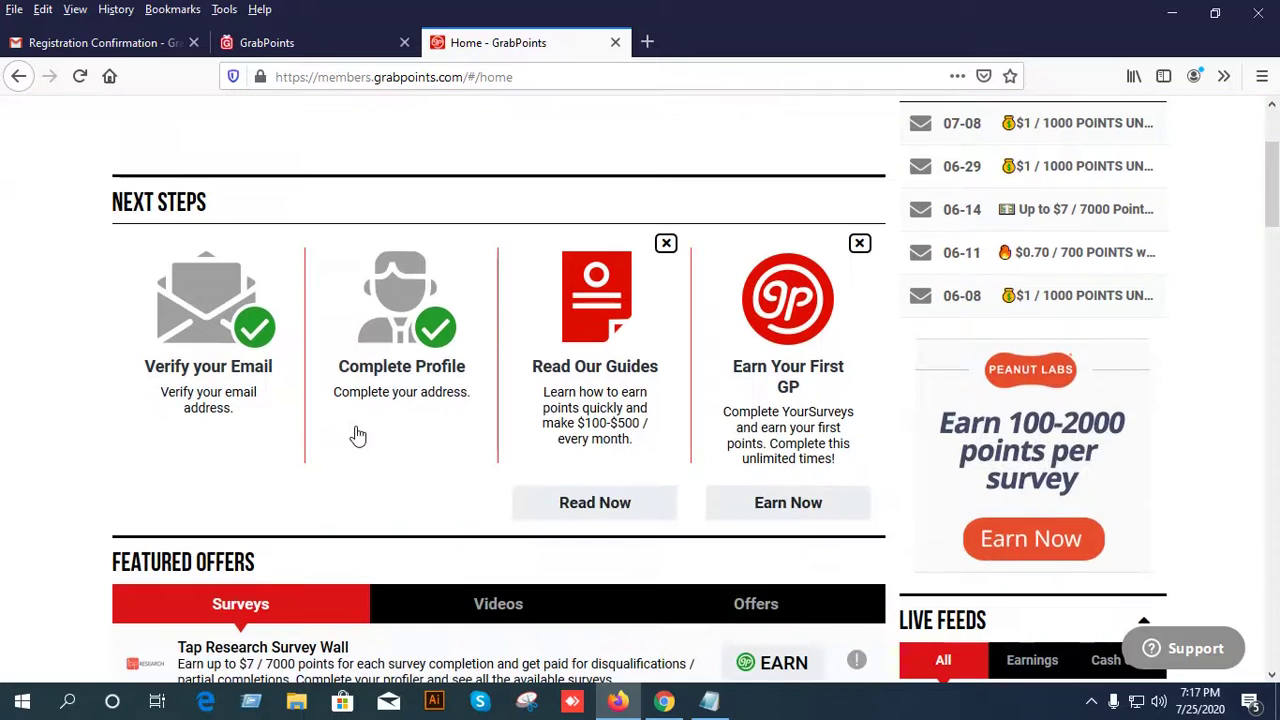
Open the 'Learn How to Earn Free Gift Cards with GrabPoints' guide via Read Now and scroll through it.
left_click(592, 503)
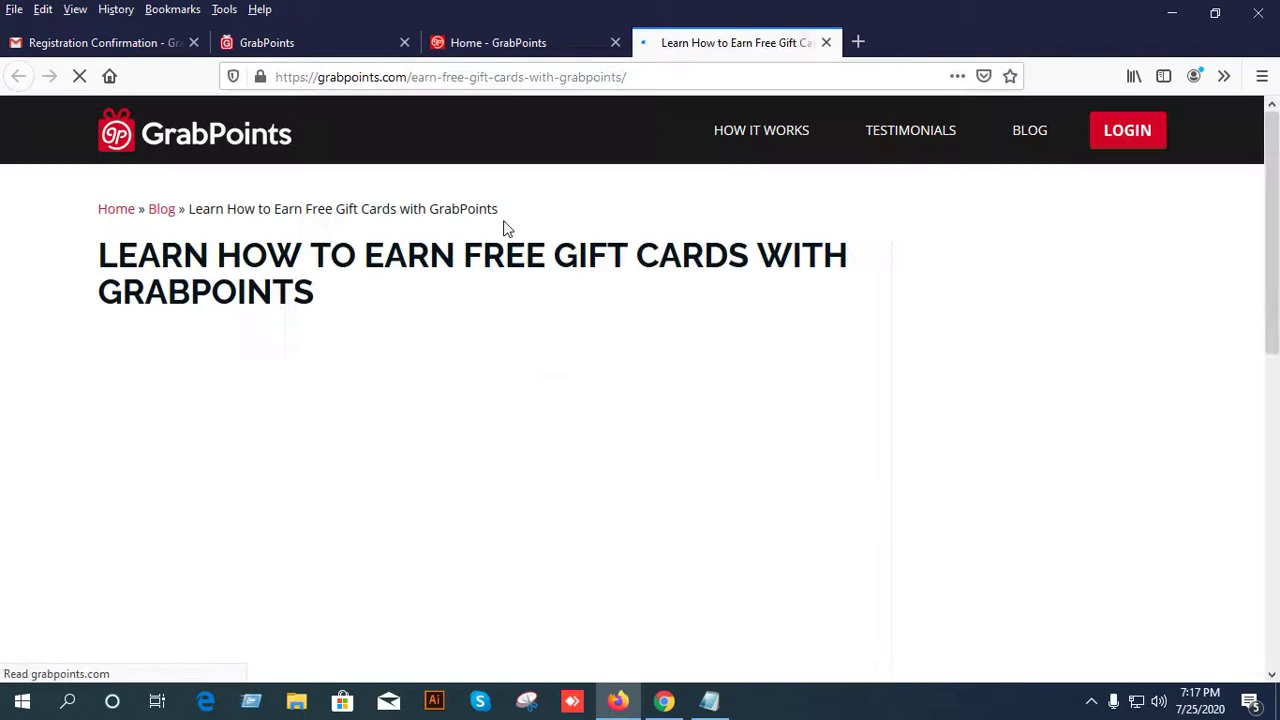
left_click_drag(343, 297, 145, 295)
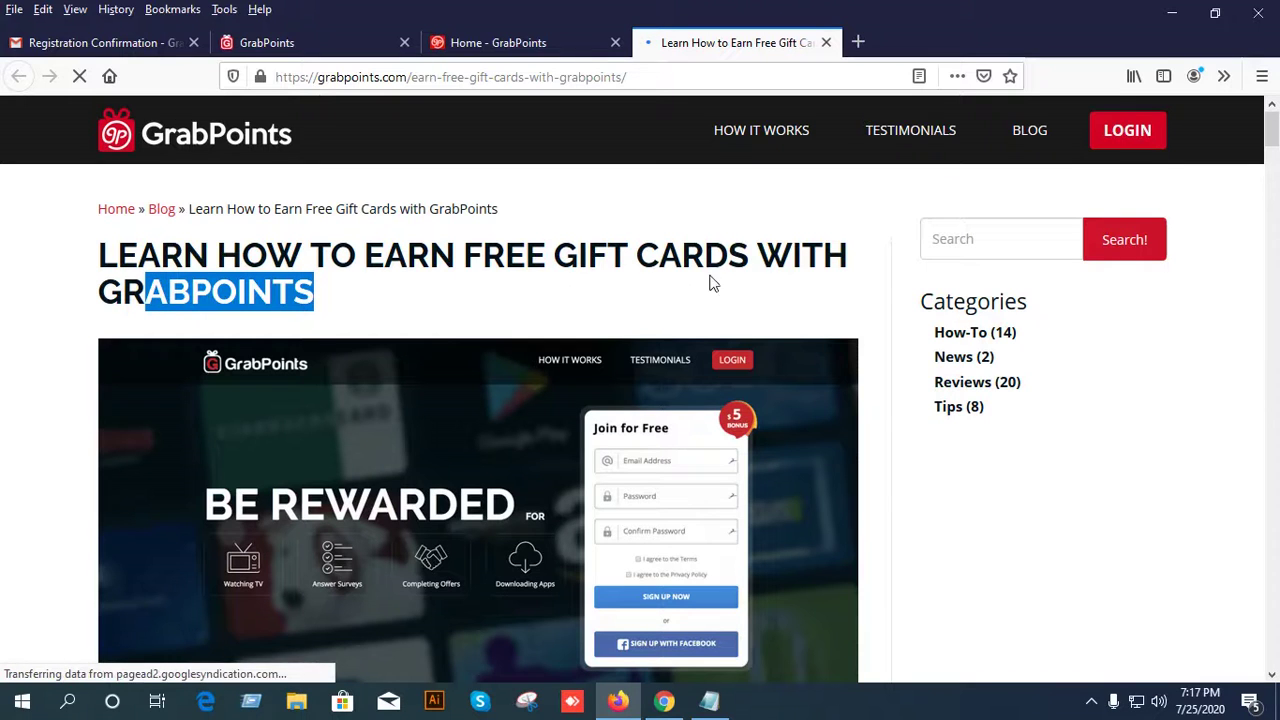
left_click(316, 292)
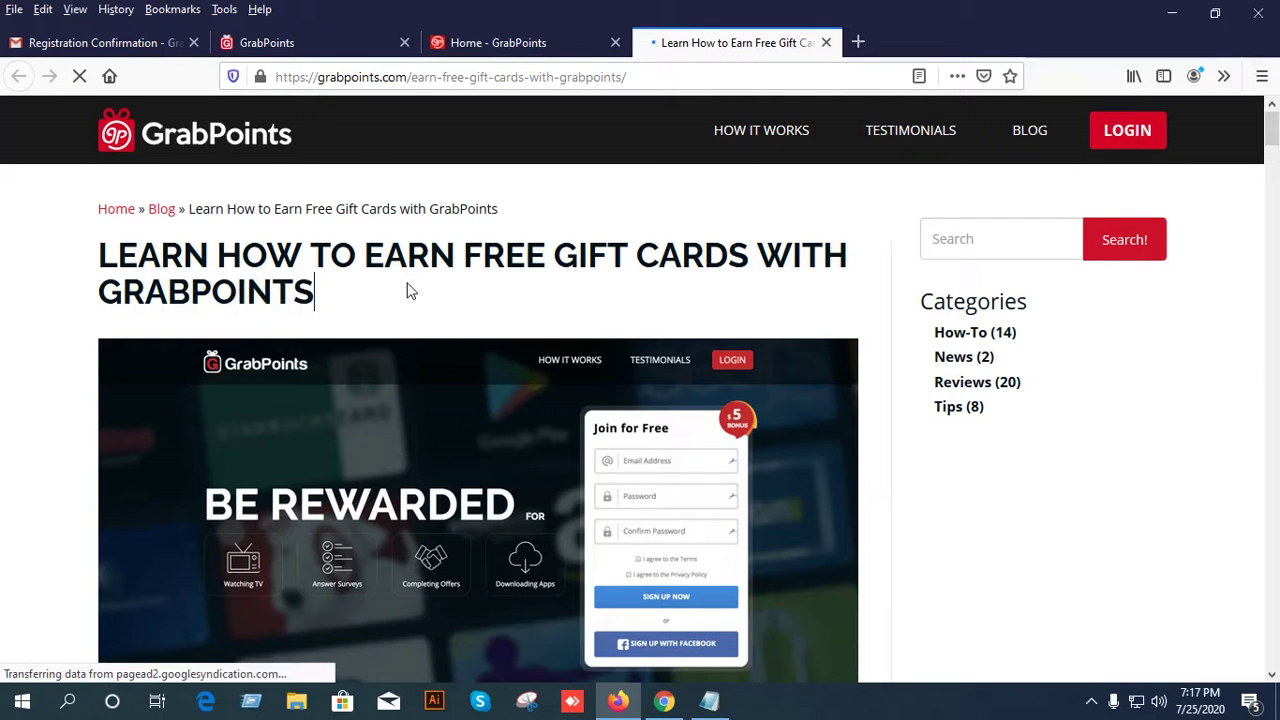
scroll(600, 295, "down", 3)
scroll(657, 300, "down", 3)
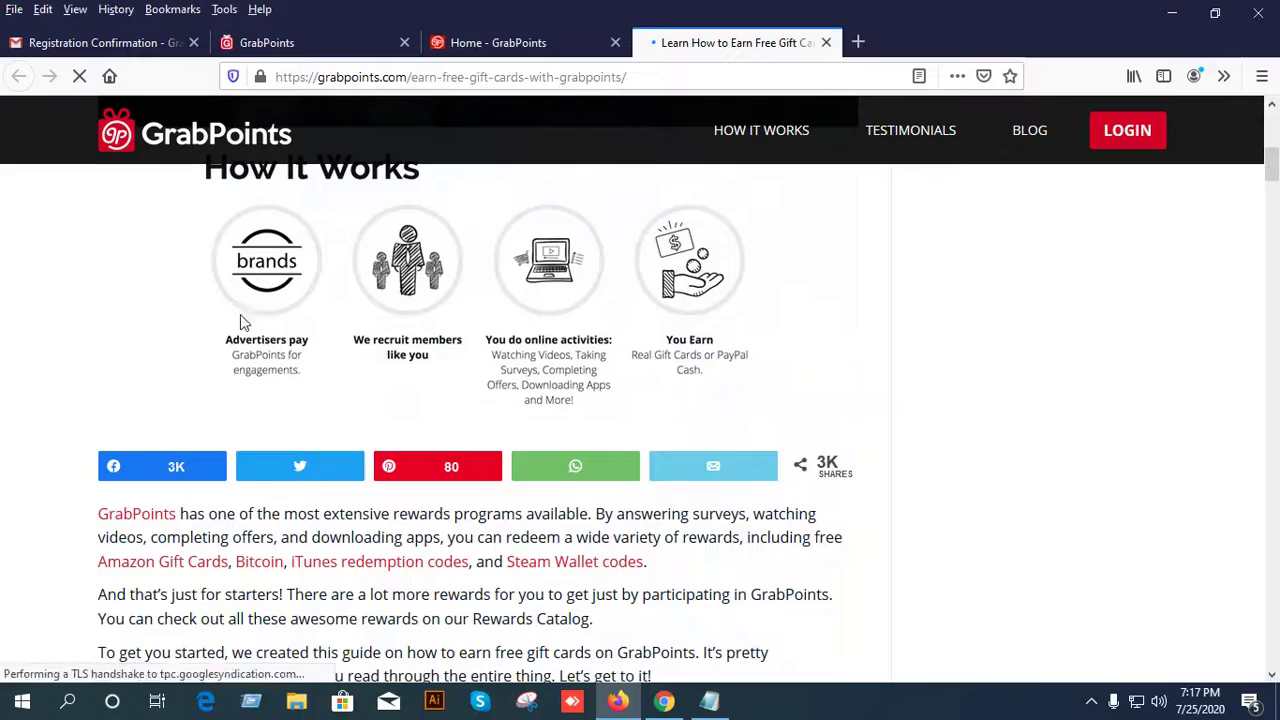
scroll(660, 340, "down", 15)
scroll(686, 372, "down", 20)
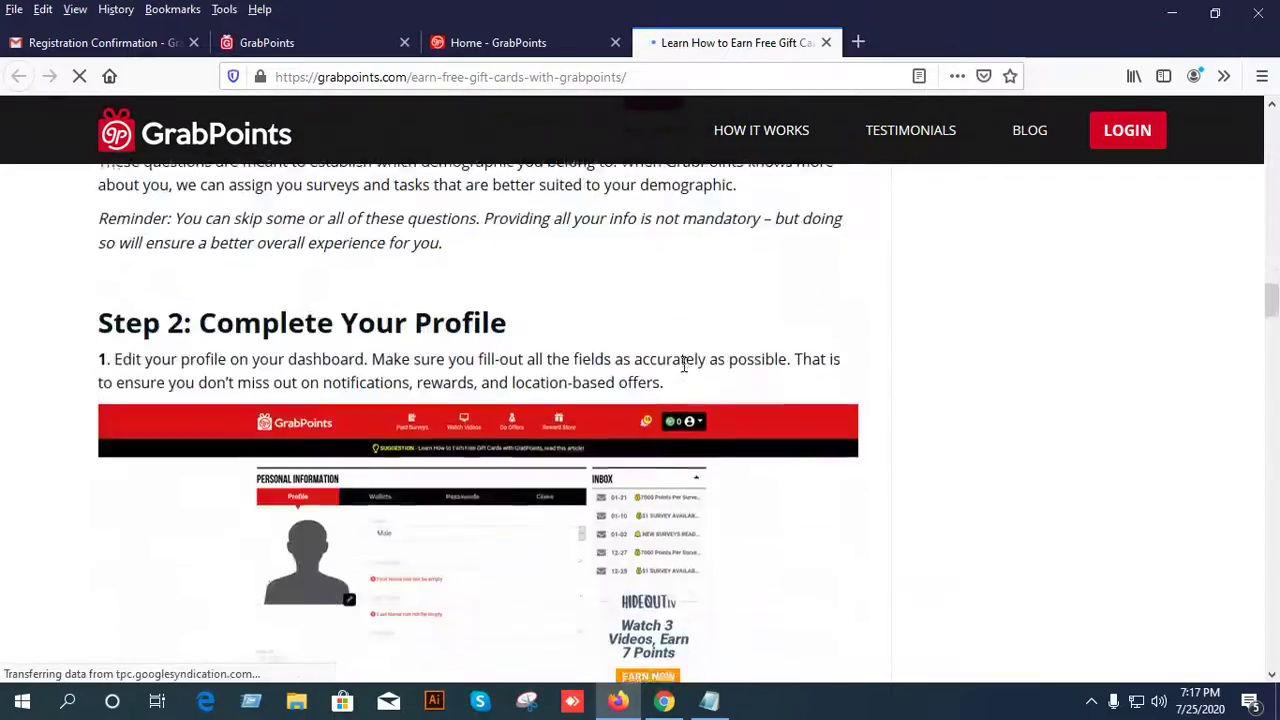
scroll(640, 392, "down", 10)
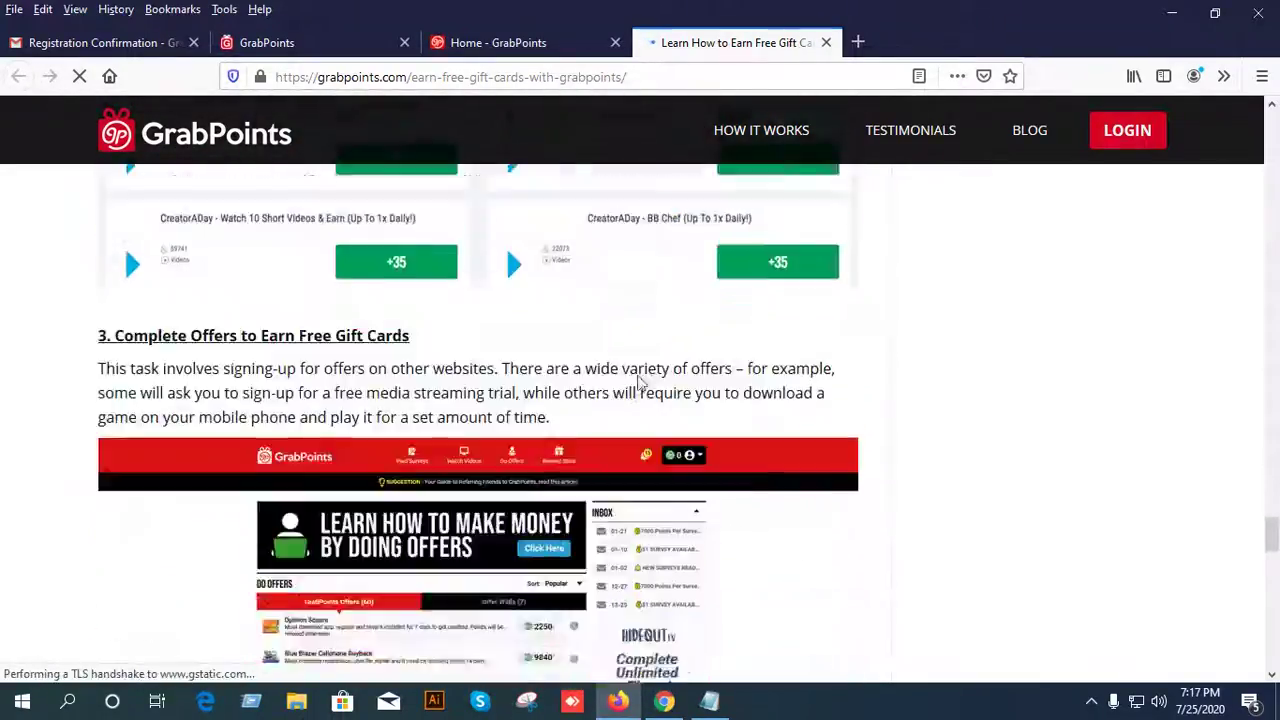
Glance at the home page tab, then go back to the gift cards guide.
left_click(498, 42)
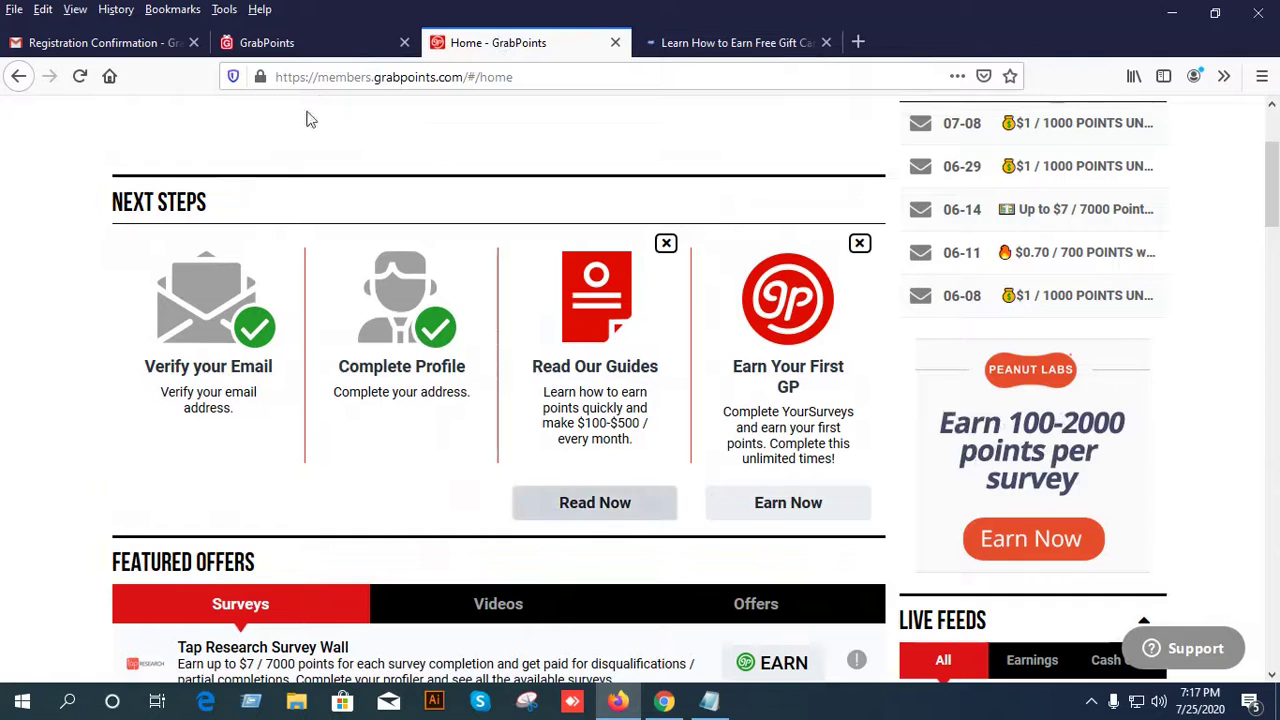
scroll(224, 270, "up", 3)
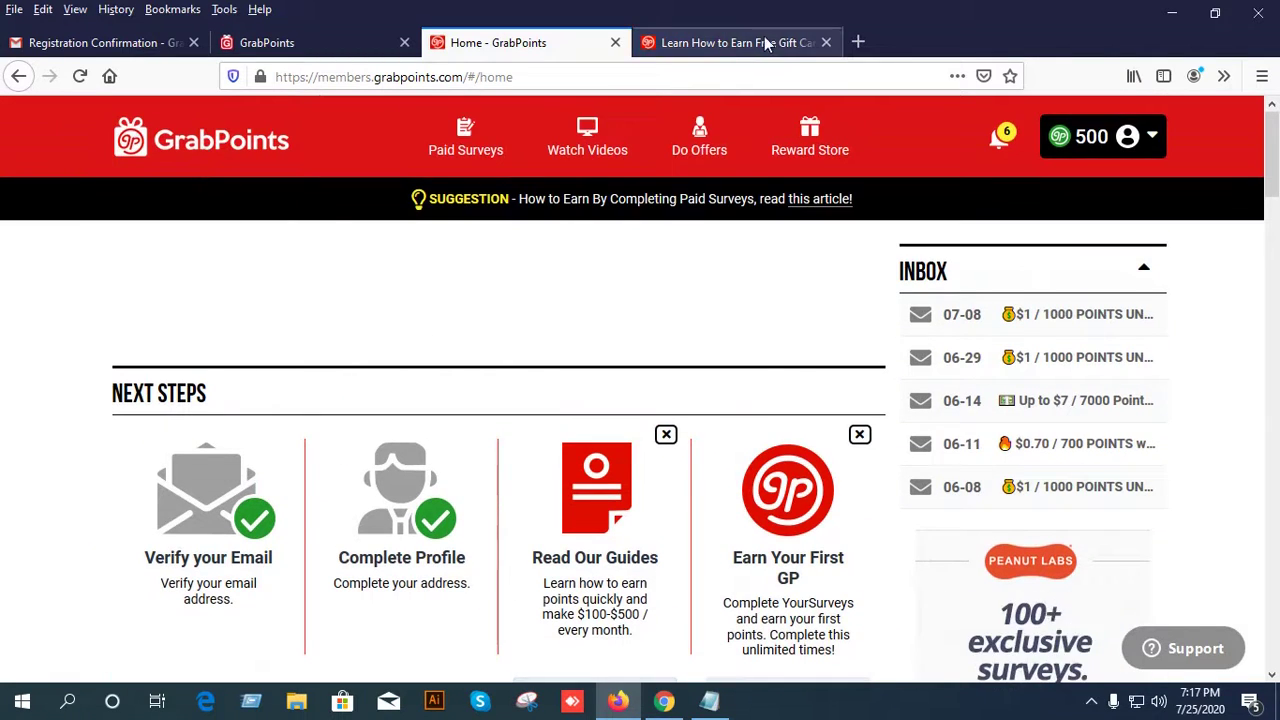
left_click(770, 44)
scroll(724, 380, "down", 15)
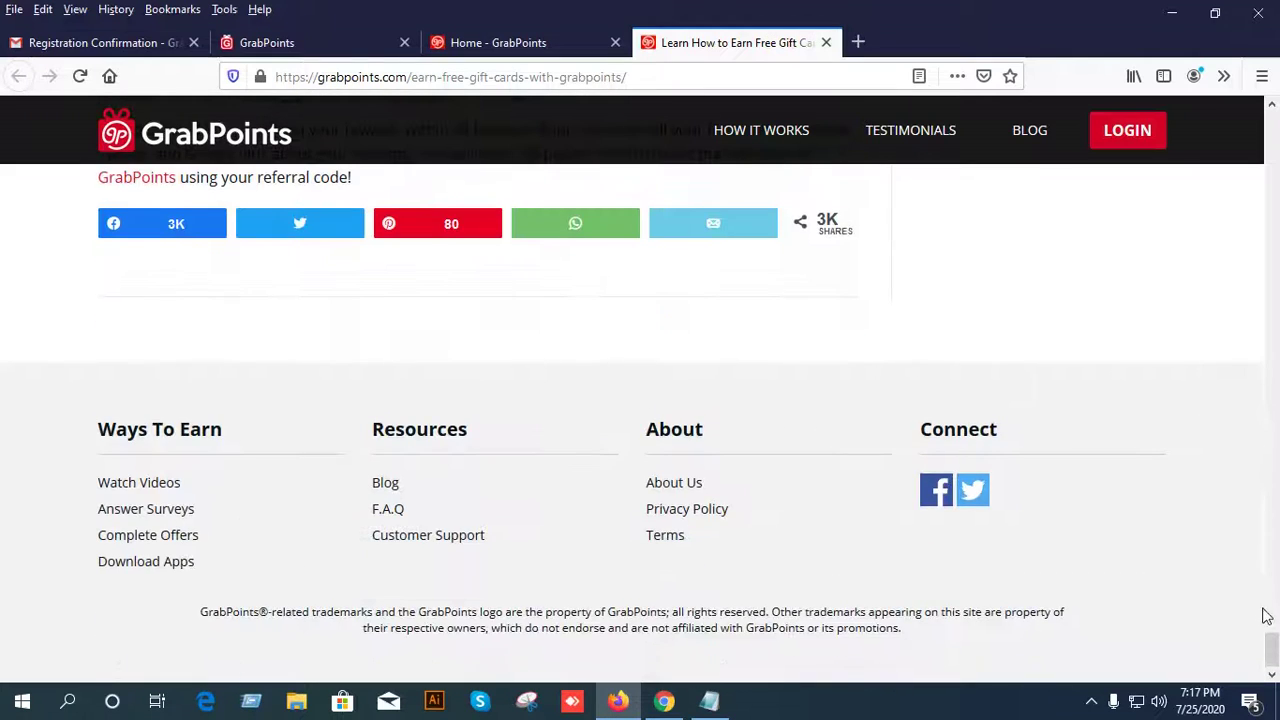
scroll(737, 451, "up", 10)
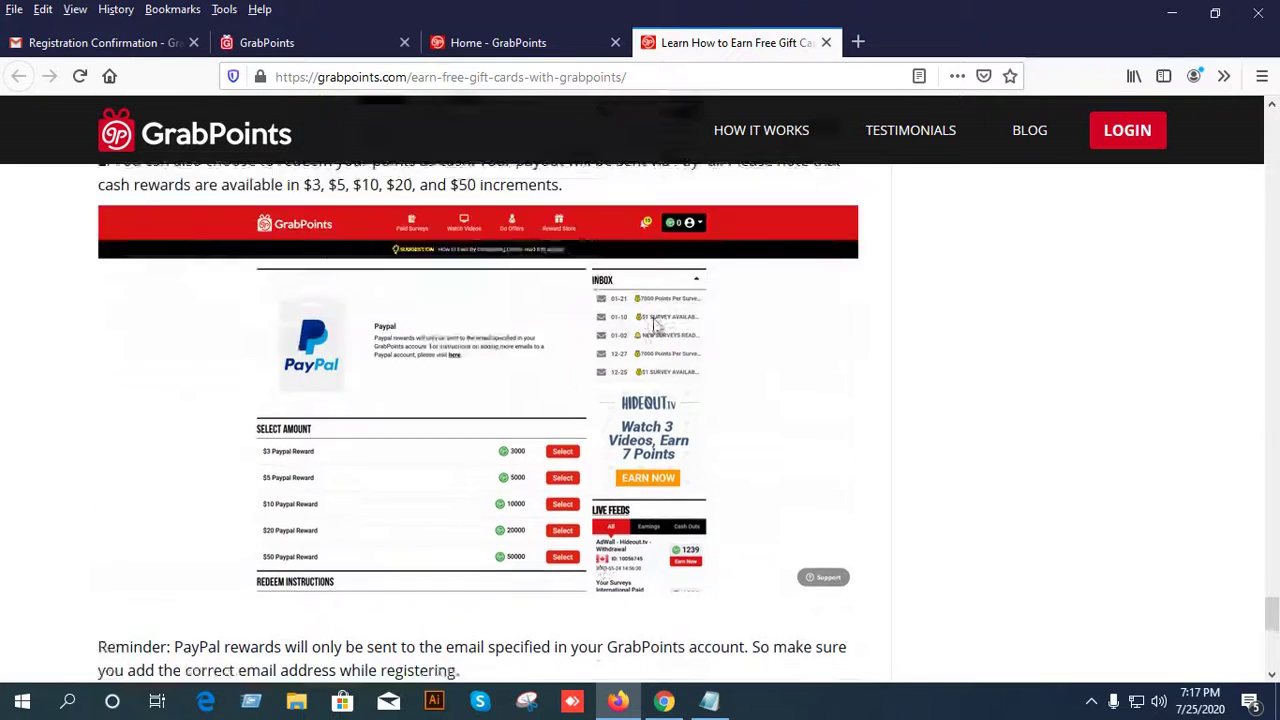
Close the gift card guide tab and browse the Home dashboard's Next Steps and Featured Offers.
left_click(825, 43)
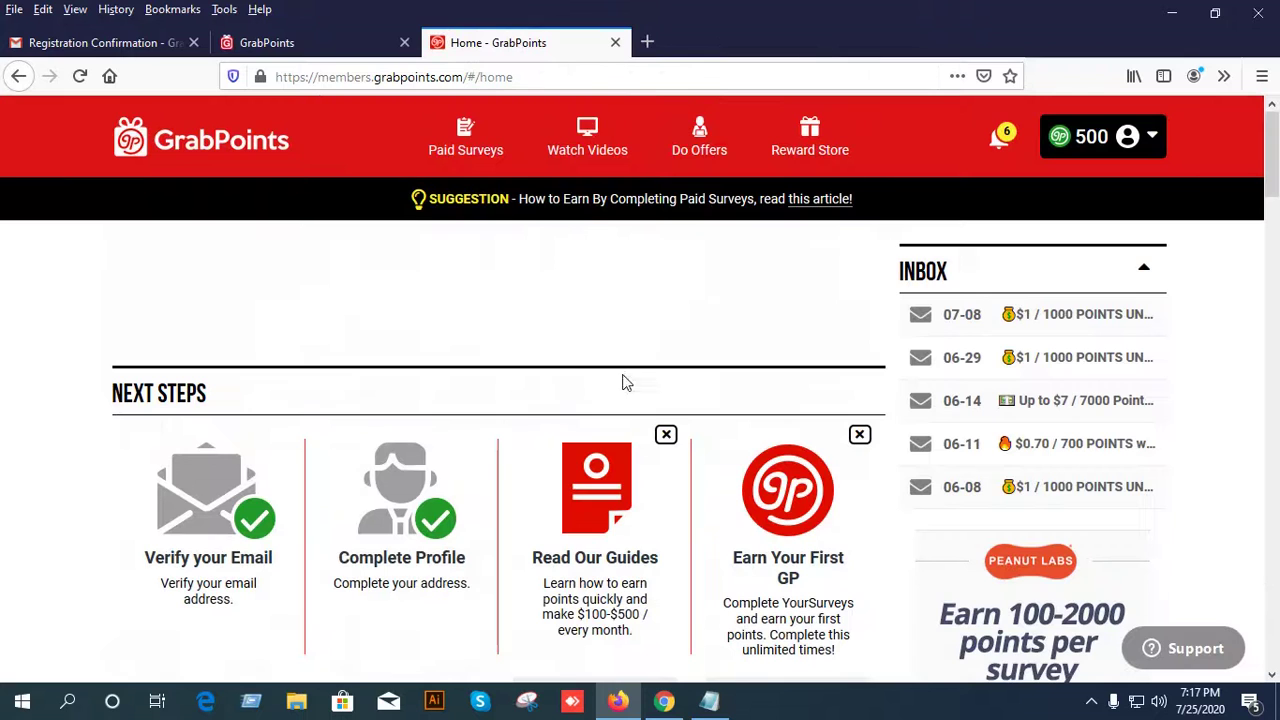
scroll(622, 381, "down", 3)
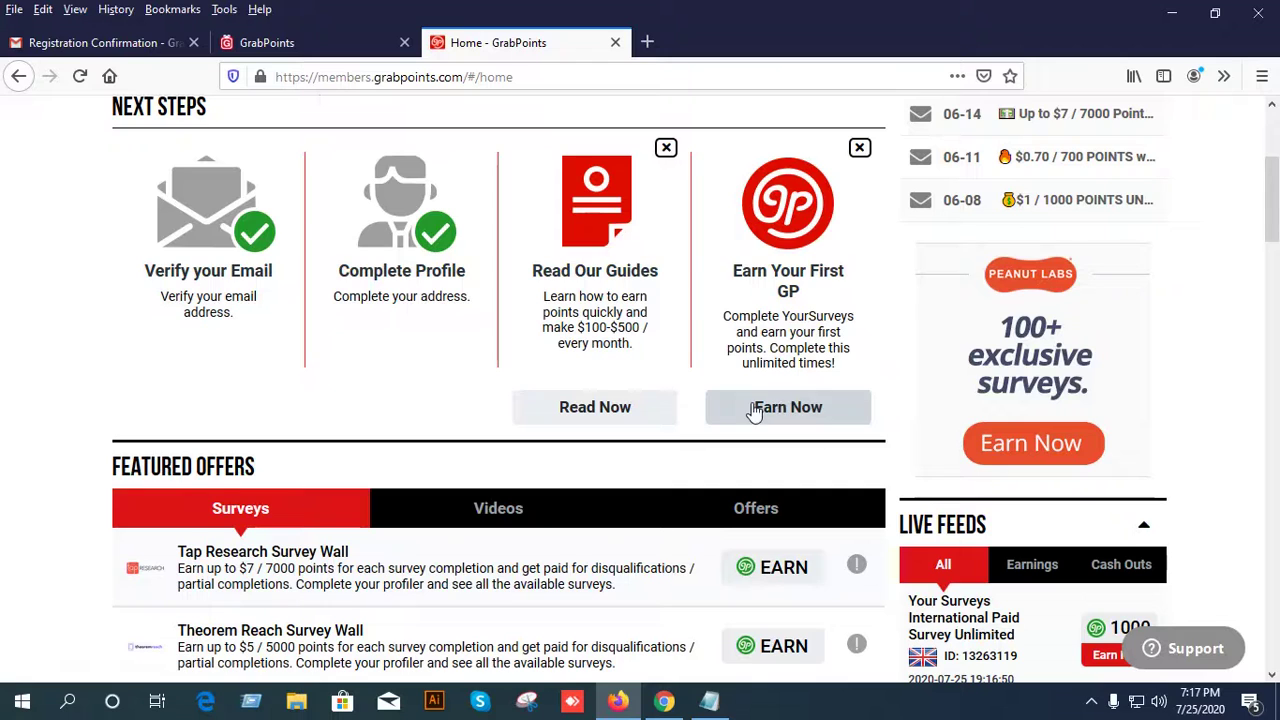
scroll(755, 413, "down", 1)
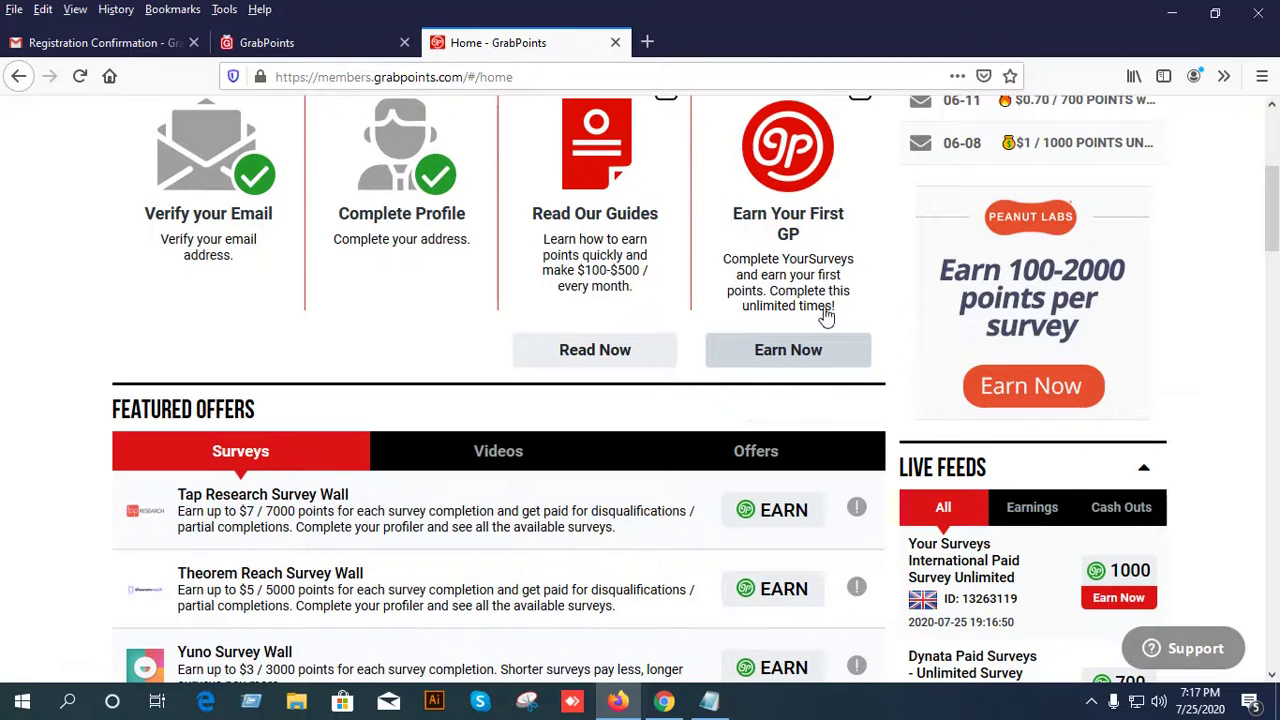
scroll(795, 360, "up", 1)
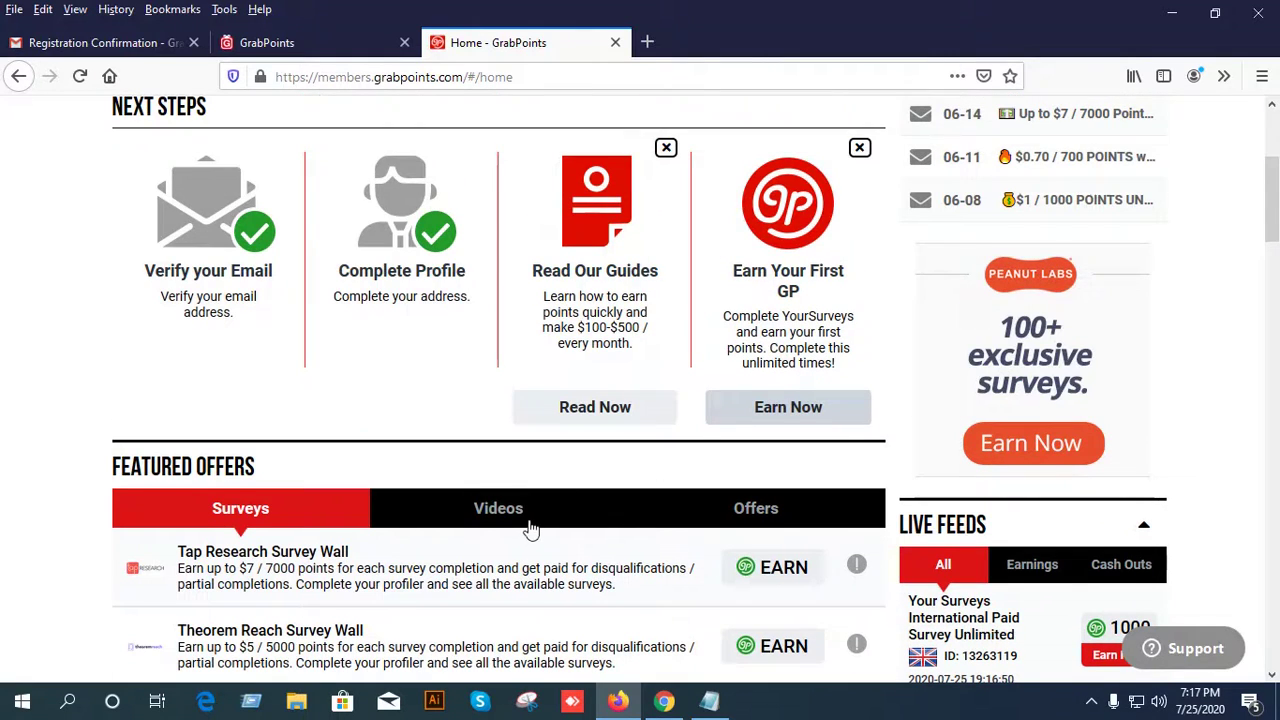
scroll(531, 530, "down", 3)
scroll(306, 486, "down", 3)
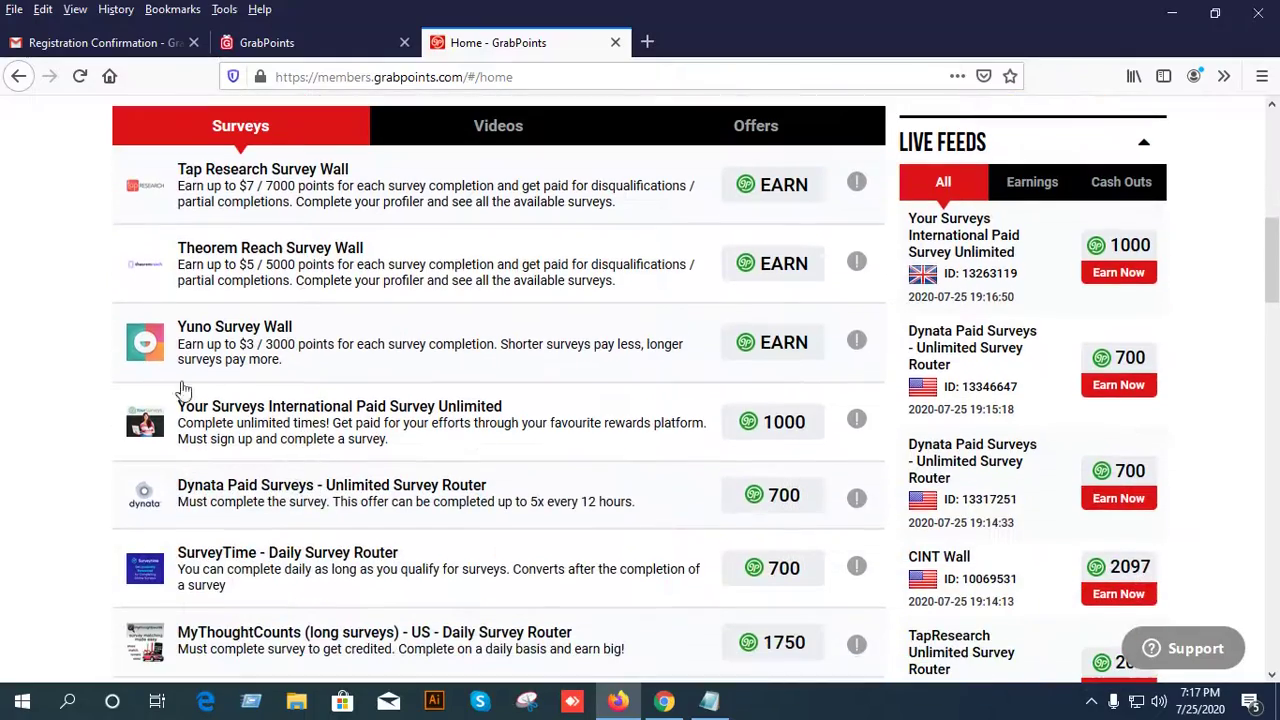
scroll(500, 280, "down", 1)
scroll(503, 271, "up", 5)
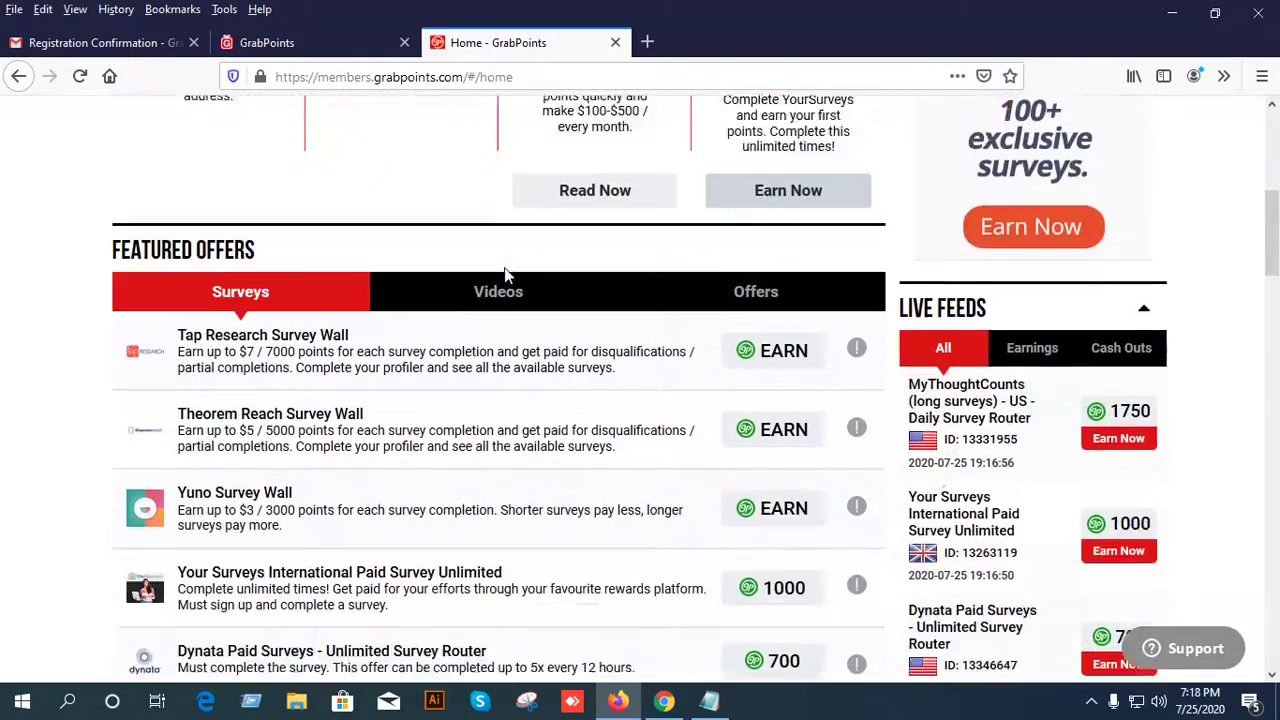
scroll(460, 265, "down", 4)
scroll(400, 280, "down", 6)
scroll(338, 320, "up", 9)
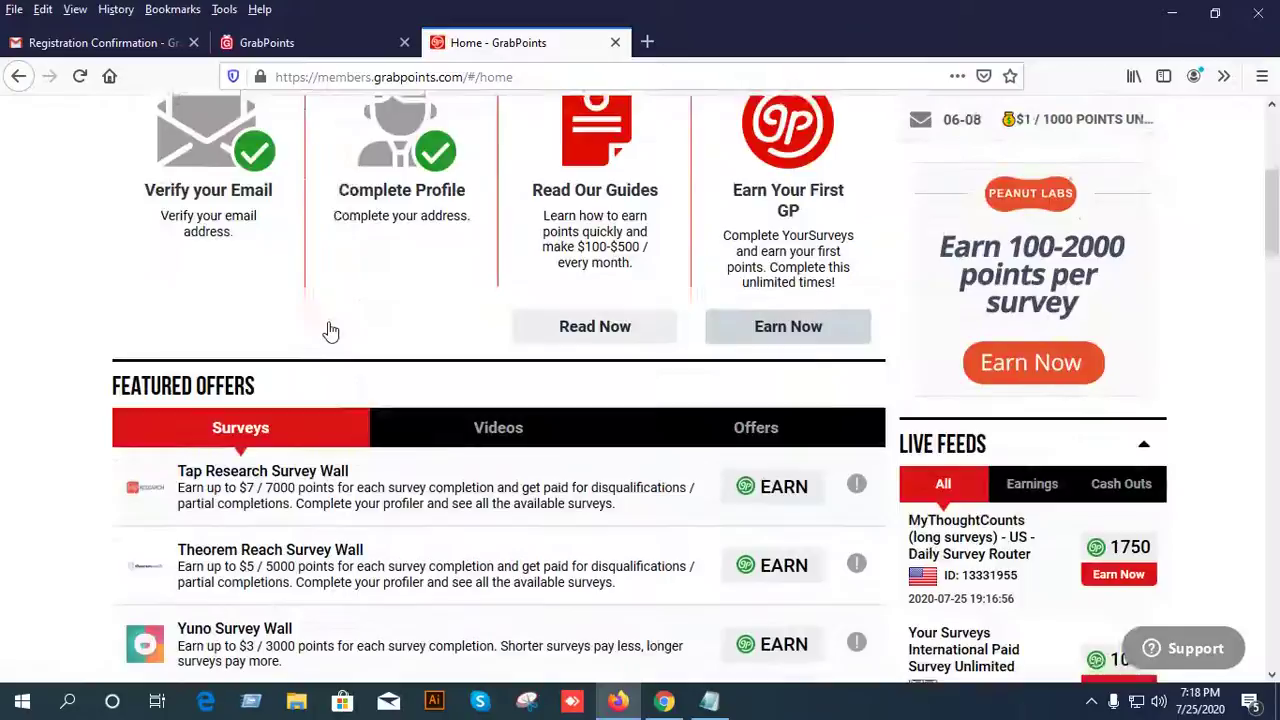
scroll(330, 330, "down", 3)
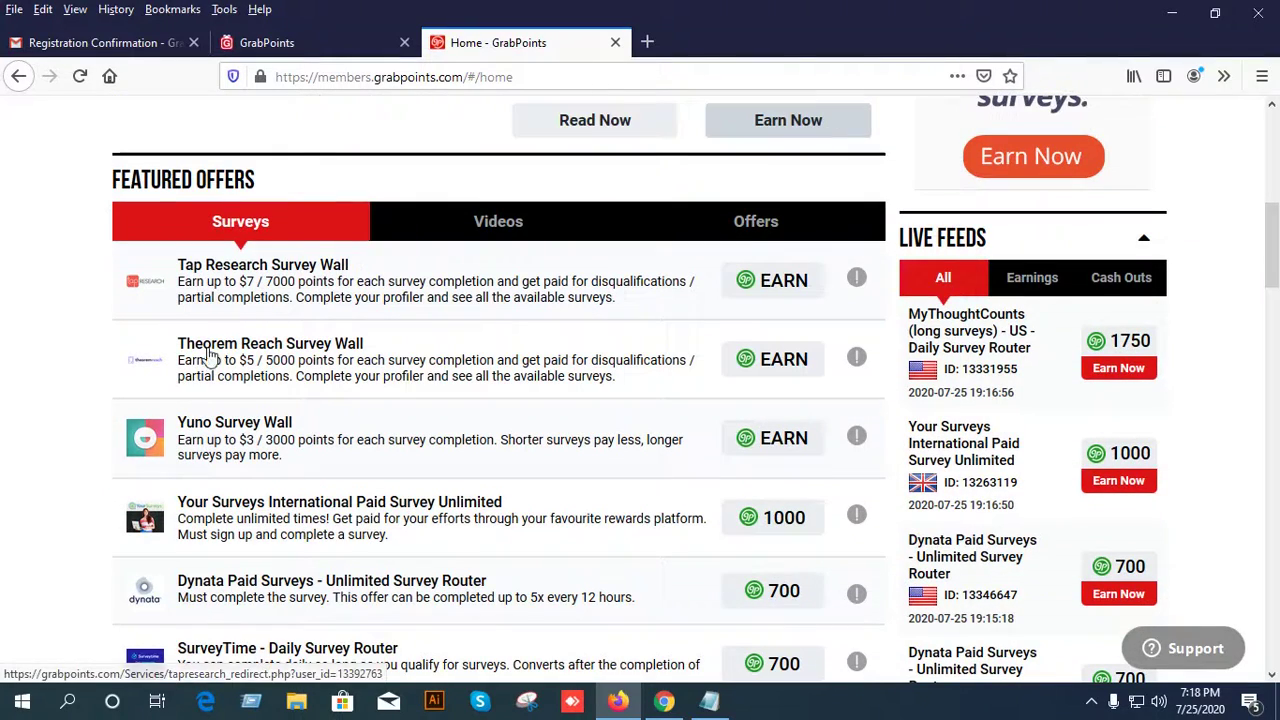
scroll(200, 357, "down", 3)
scroll(200, 370, "up", 3)
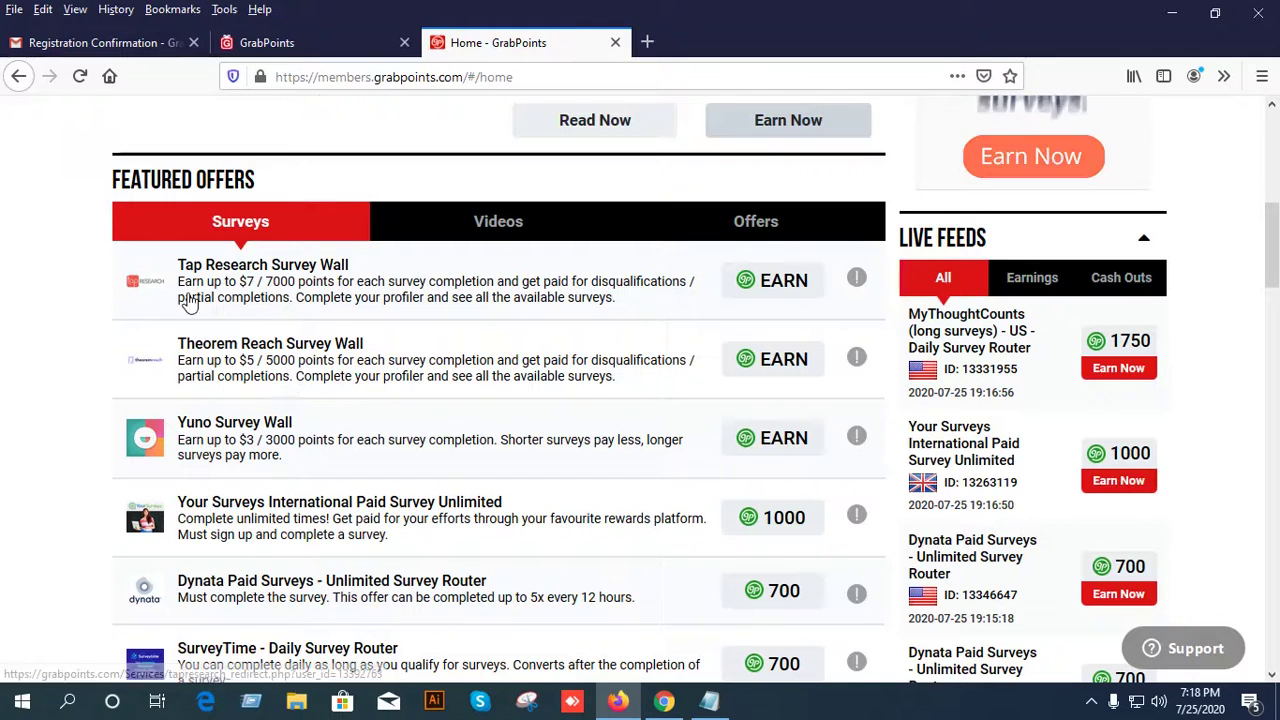
scroll(470, 334, "down", 3)
scroll(471, 337, "down", 3)
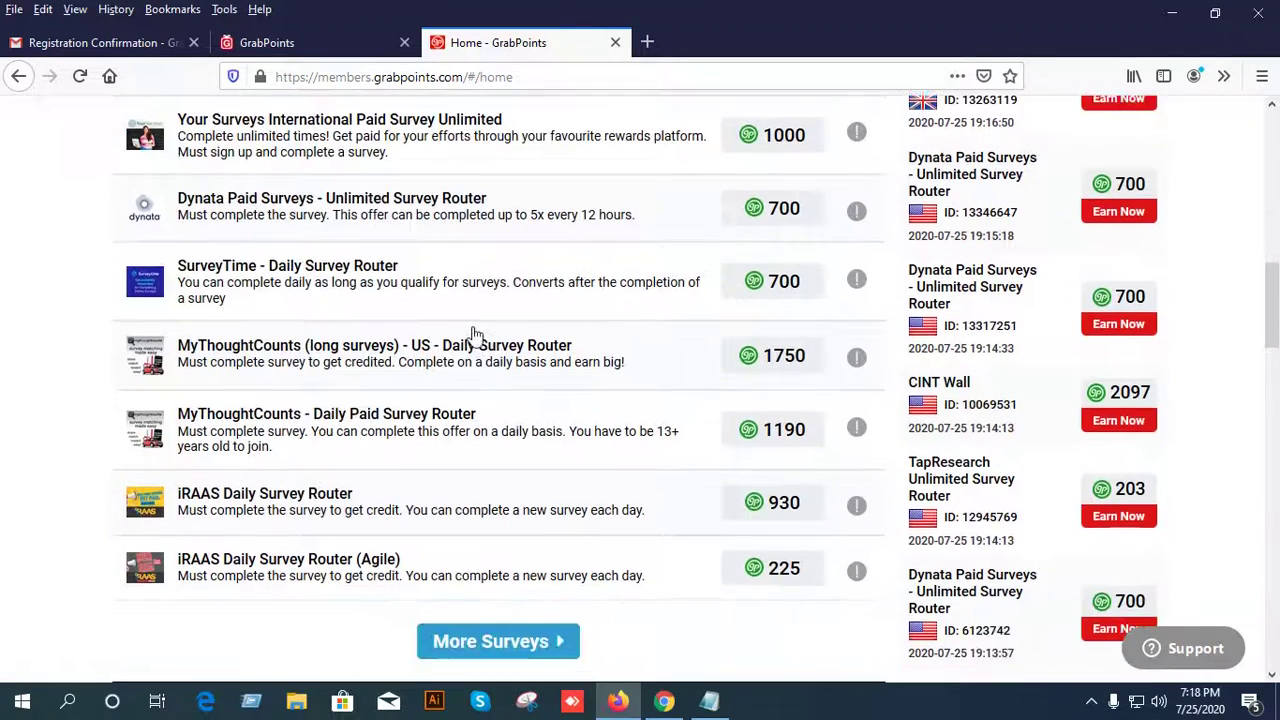
scroll(366, 209, "up", 2)
scroll(440, 257, "up", 8)
scroll(423, 337, "down", 5)
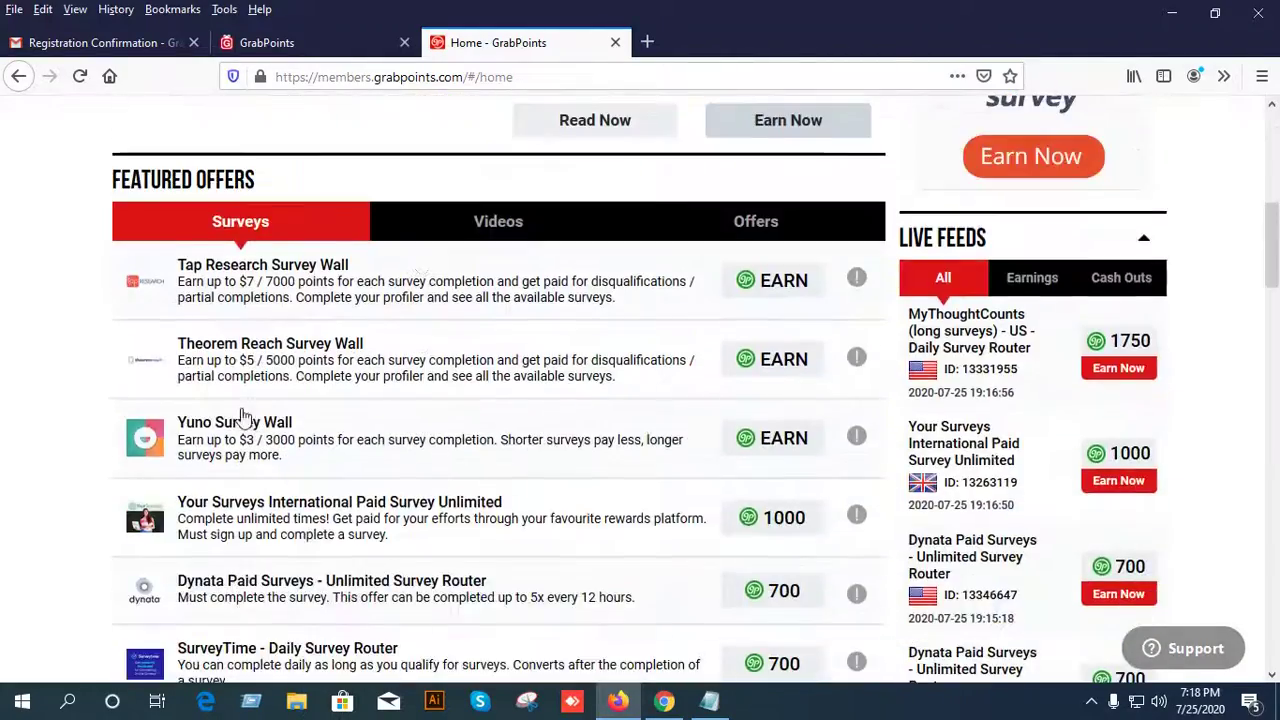
scroll(500, 380, "up", 6)
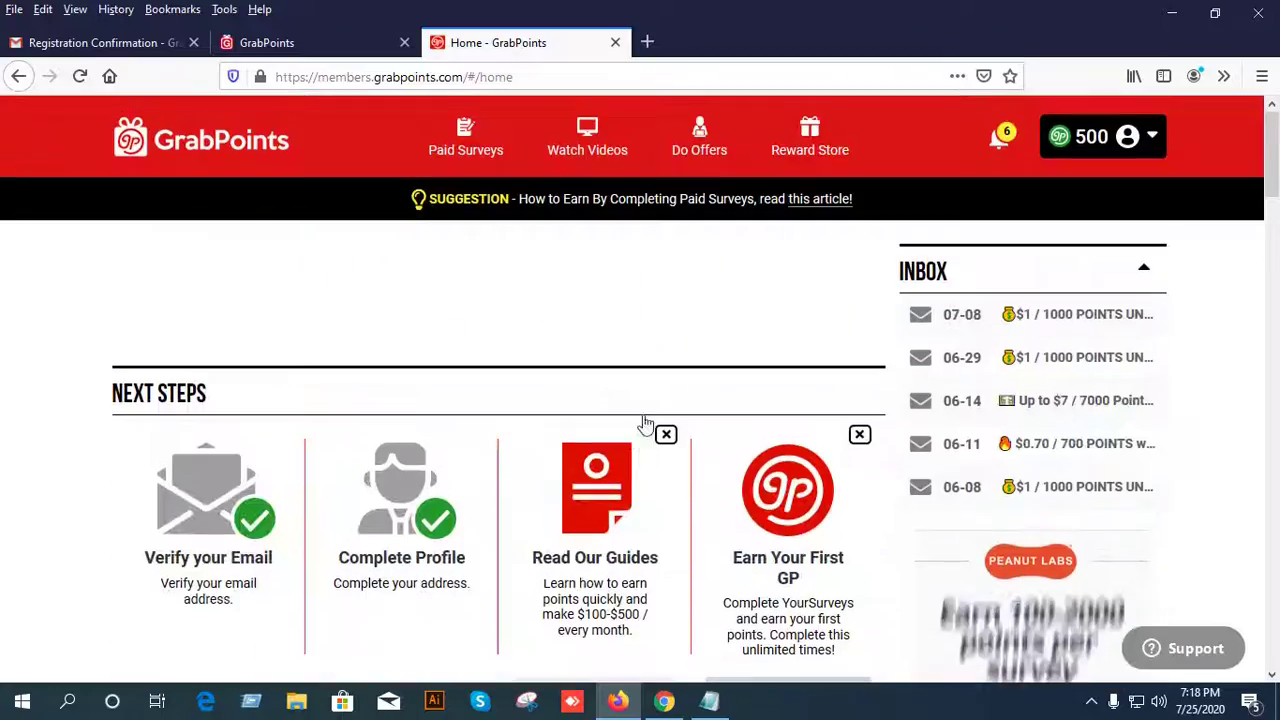
Open Paid Surveys, browse the list, and select the GrabPoints Surveys (7) tab.
left_click(470, 147)
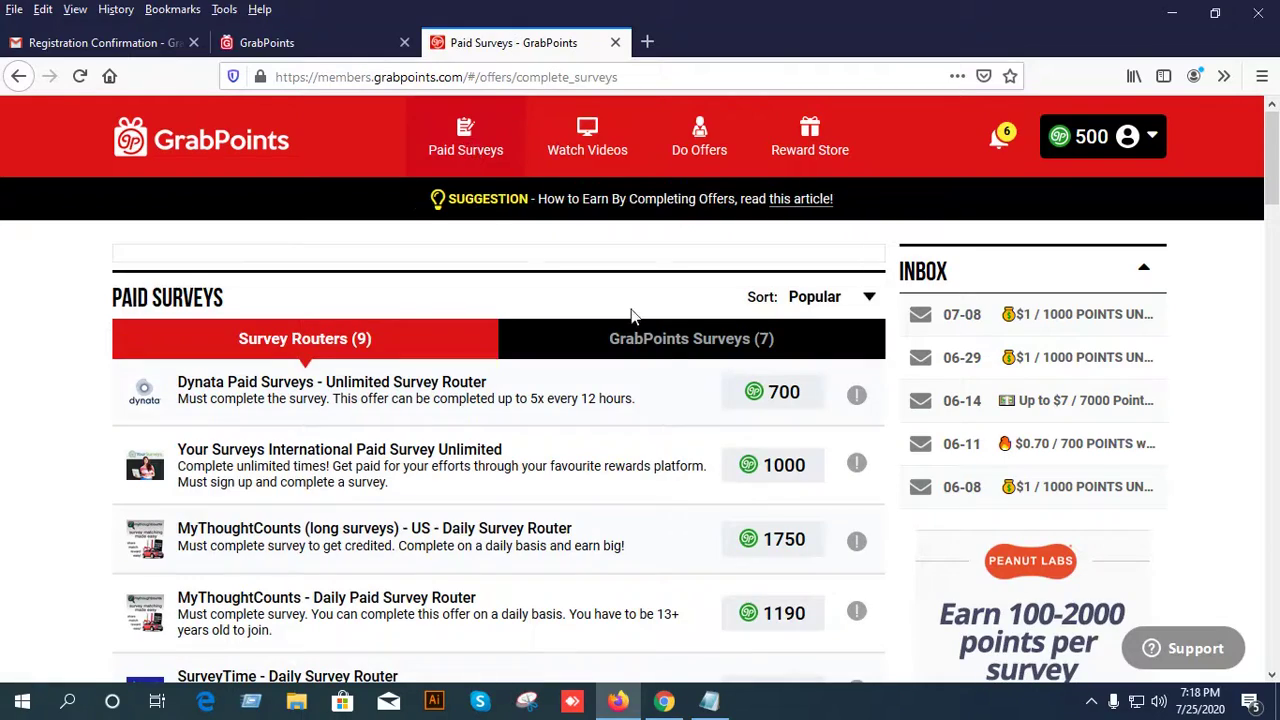
scroll(572, 383, "down", 2)
scroll(300, 371, "down", 5)
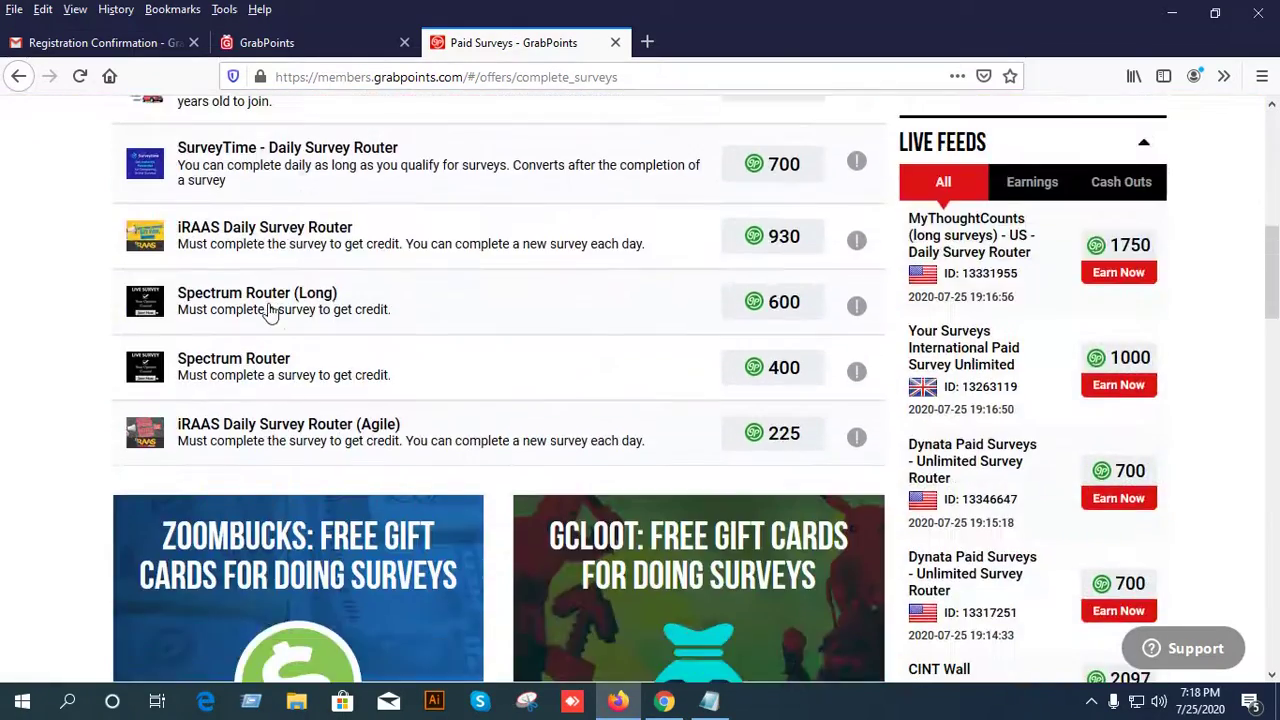
scroll(300, 368, "up", 5)
scroll(280, 360, "up", 1)
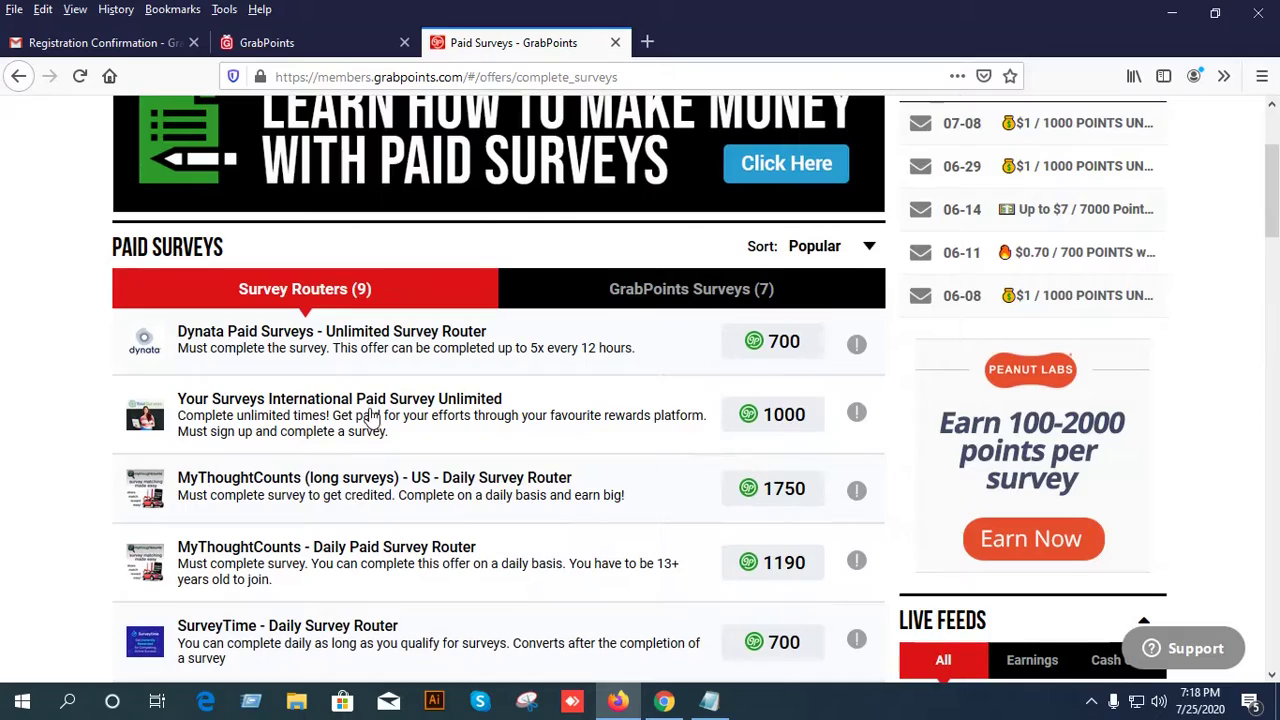
scroll(360, 435, "down", 5)
scroll(300, 430, "up", 3)
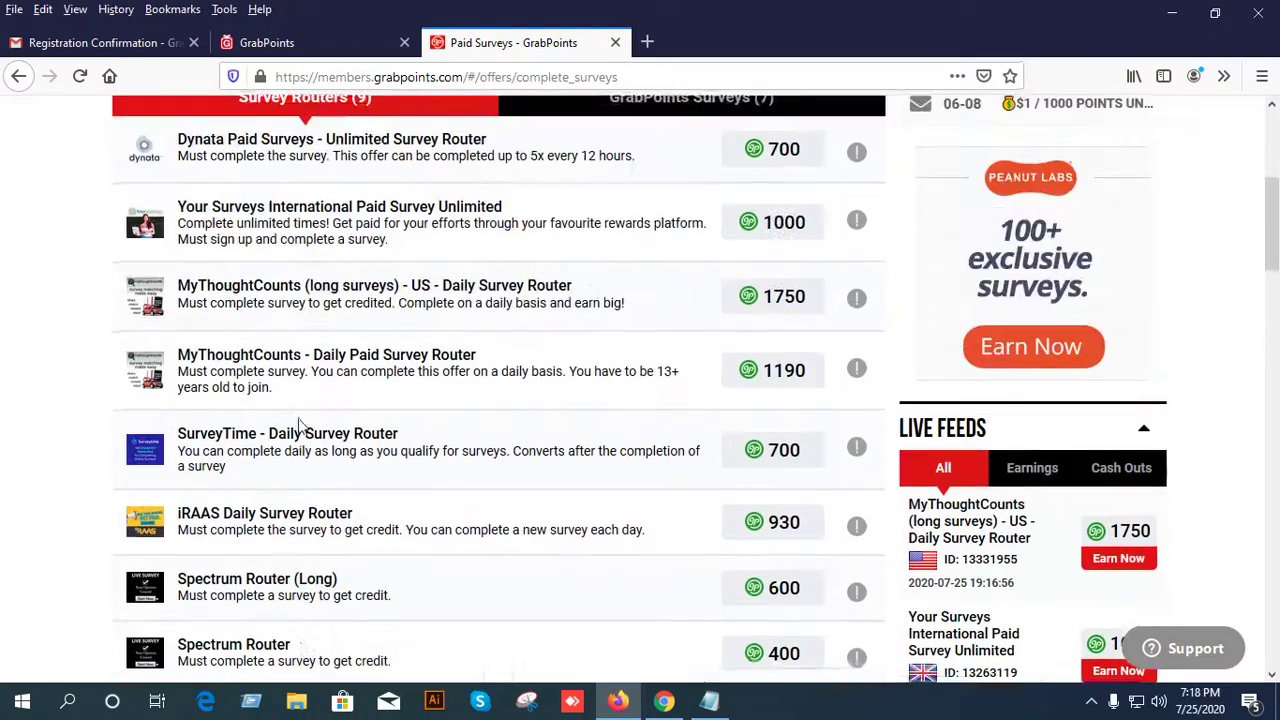
scroll(524, 537, "up", 4)
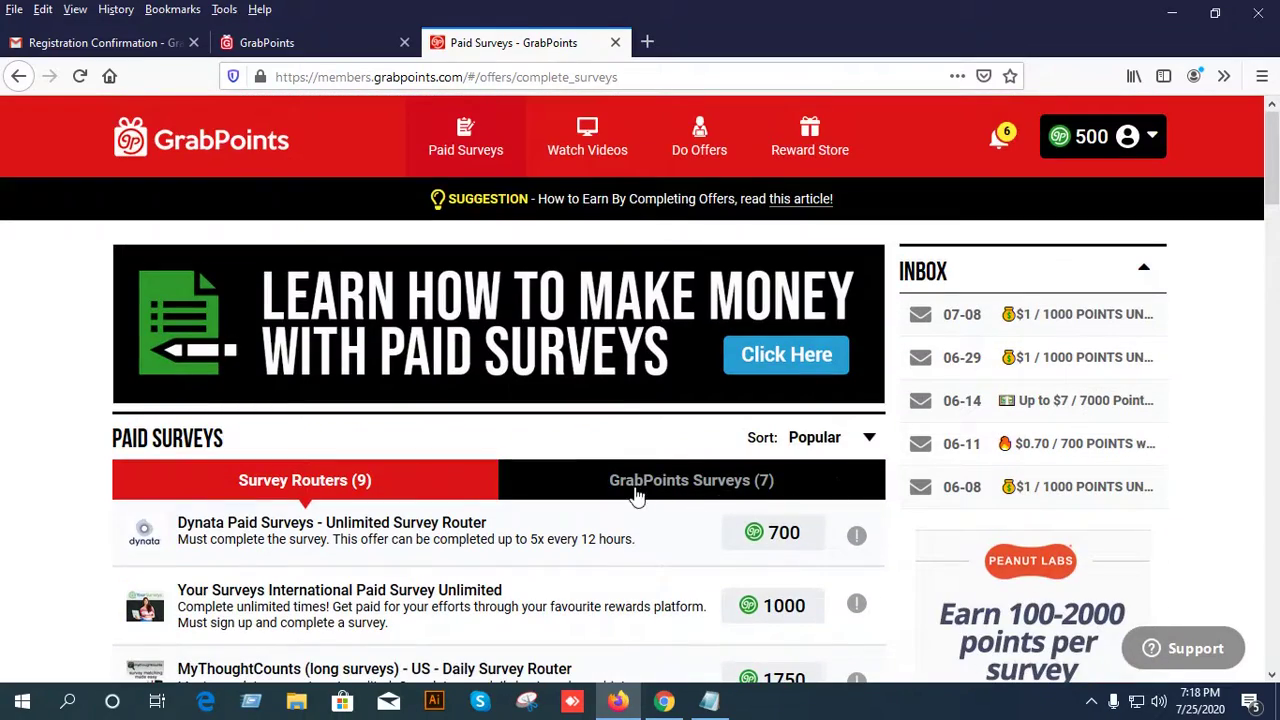
left_click(698, 482)
scroll(634, 434, "down", 4)
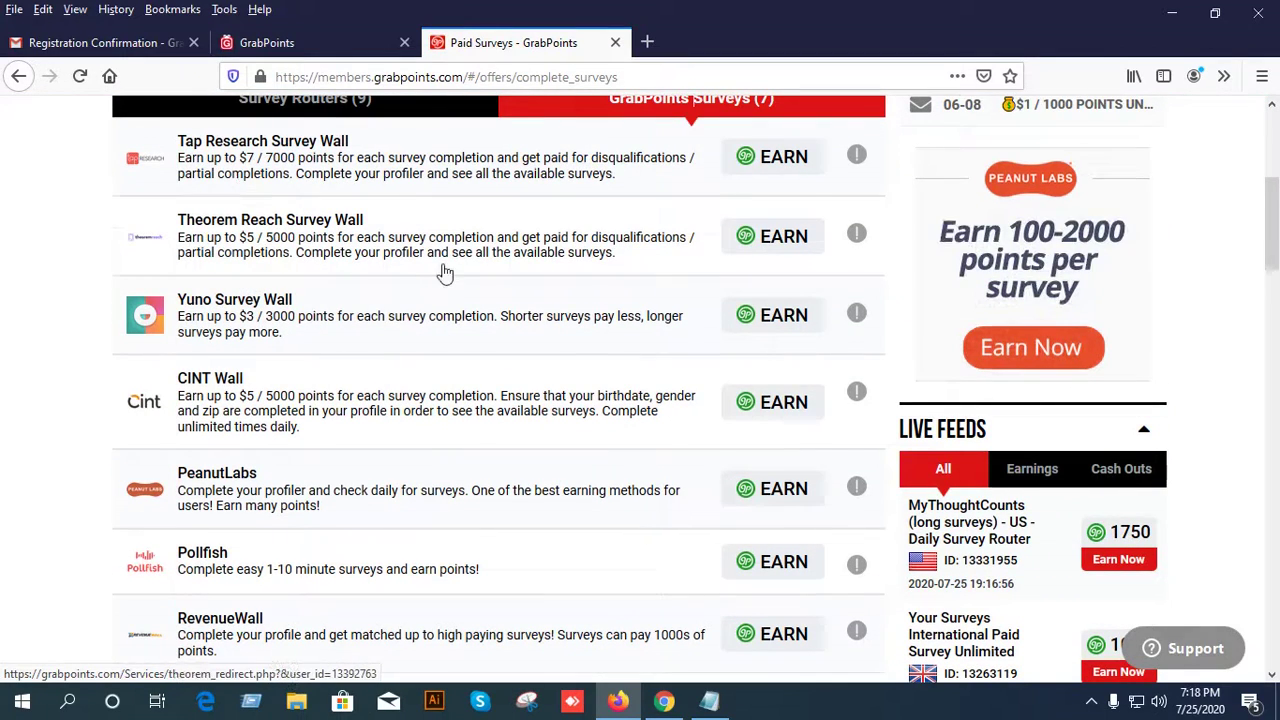
scroll(268, 370, "down", 1)
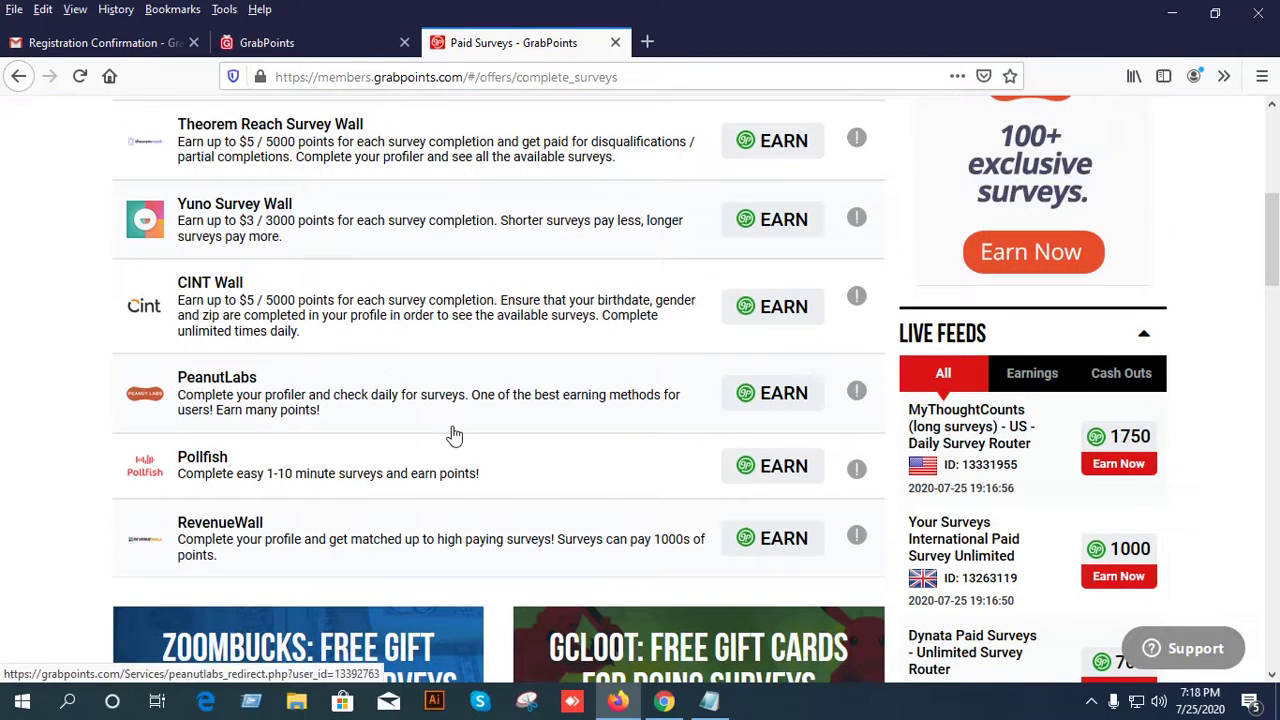
scroll(449, 434, "down", 2)
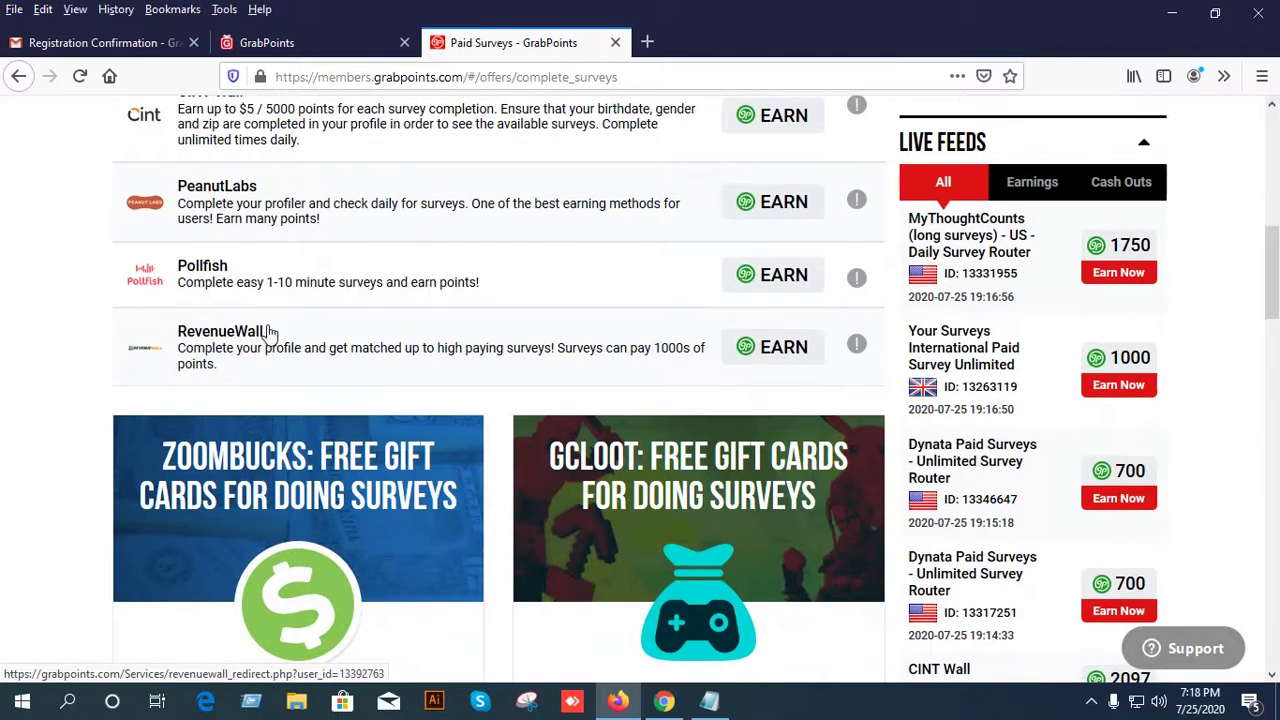
scroll(268, 333, "down", 4)
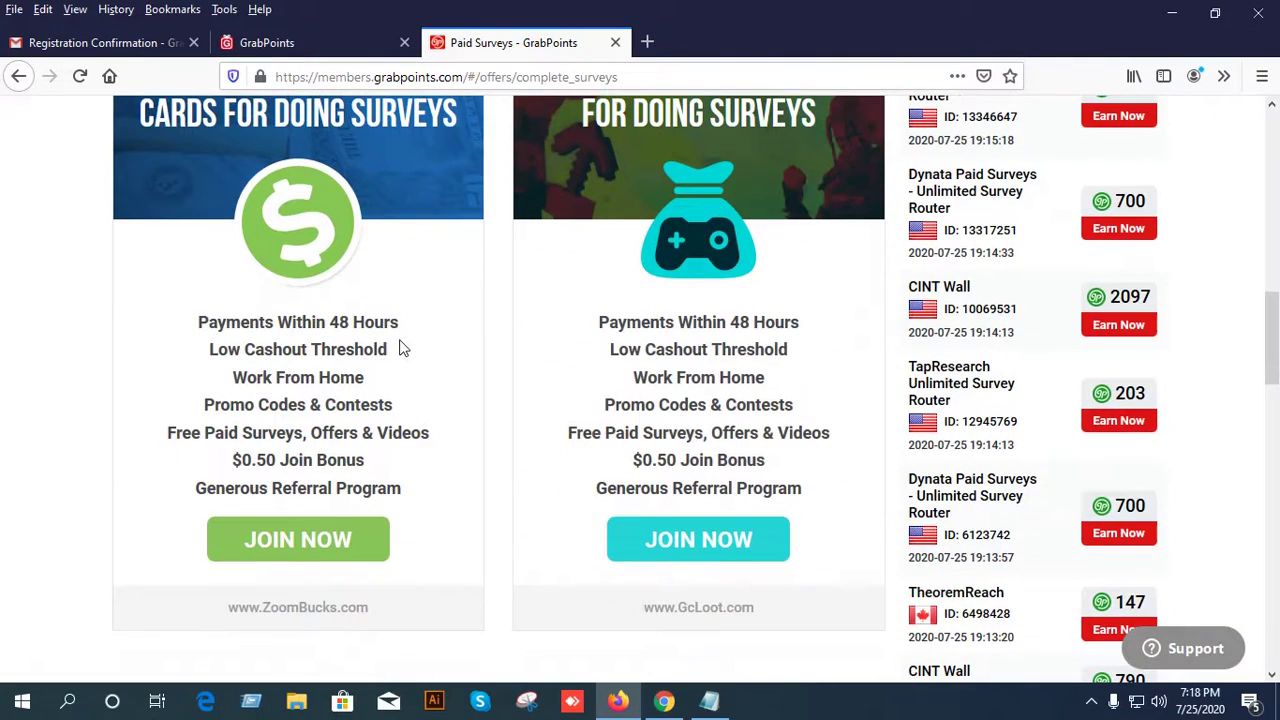
scroll(400, 346, "down", 5)
scroll(534, 389, "up", 15)
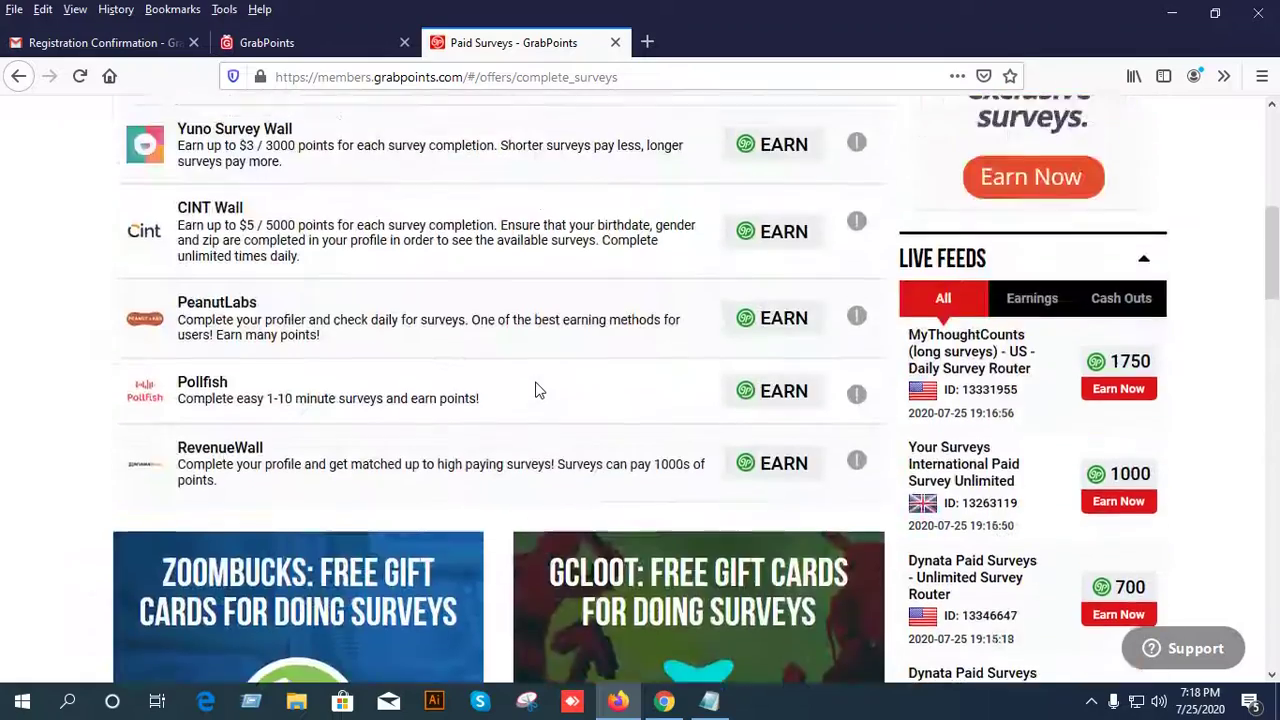
scroll(508, 389, "down", 1)
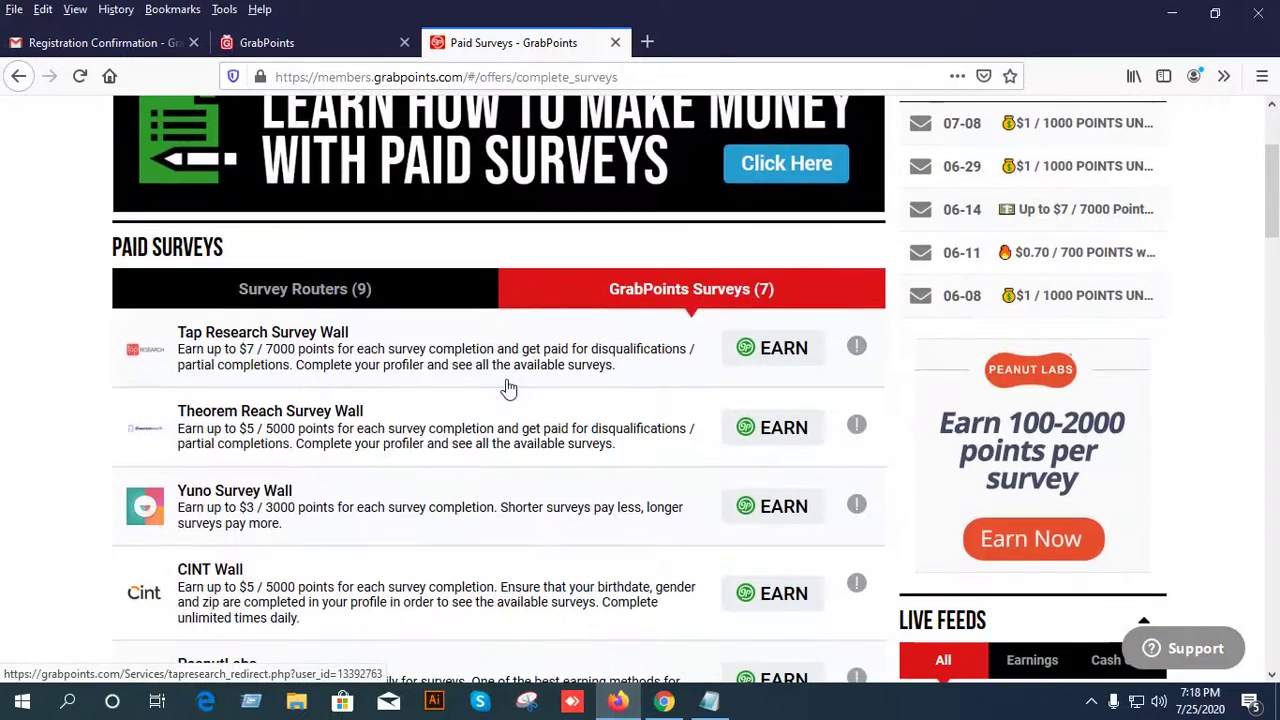
scroll(508, 388, "up", 2)
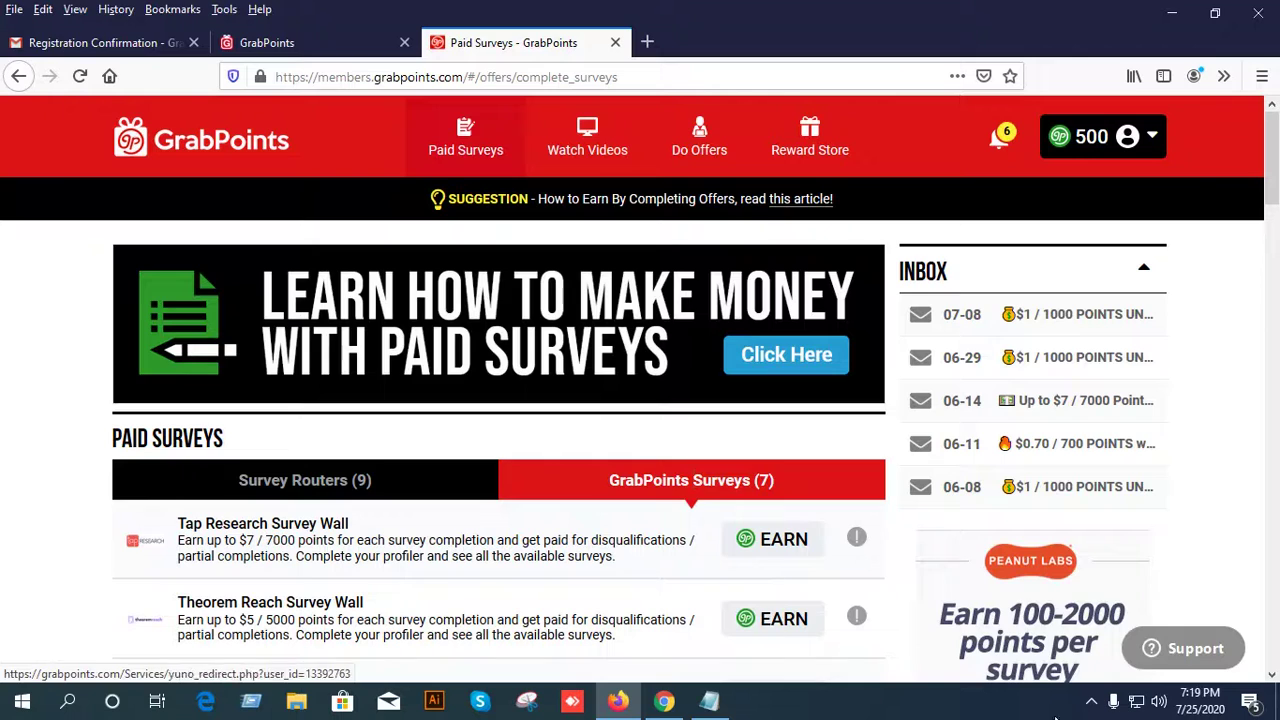
left_click(1091, 701)
left_click(1057, 663)
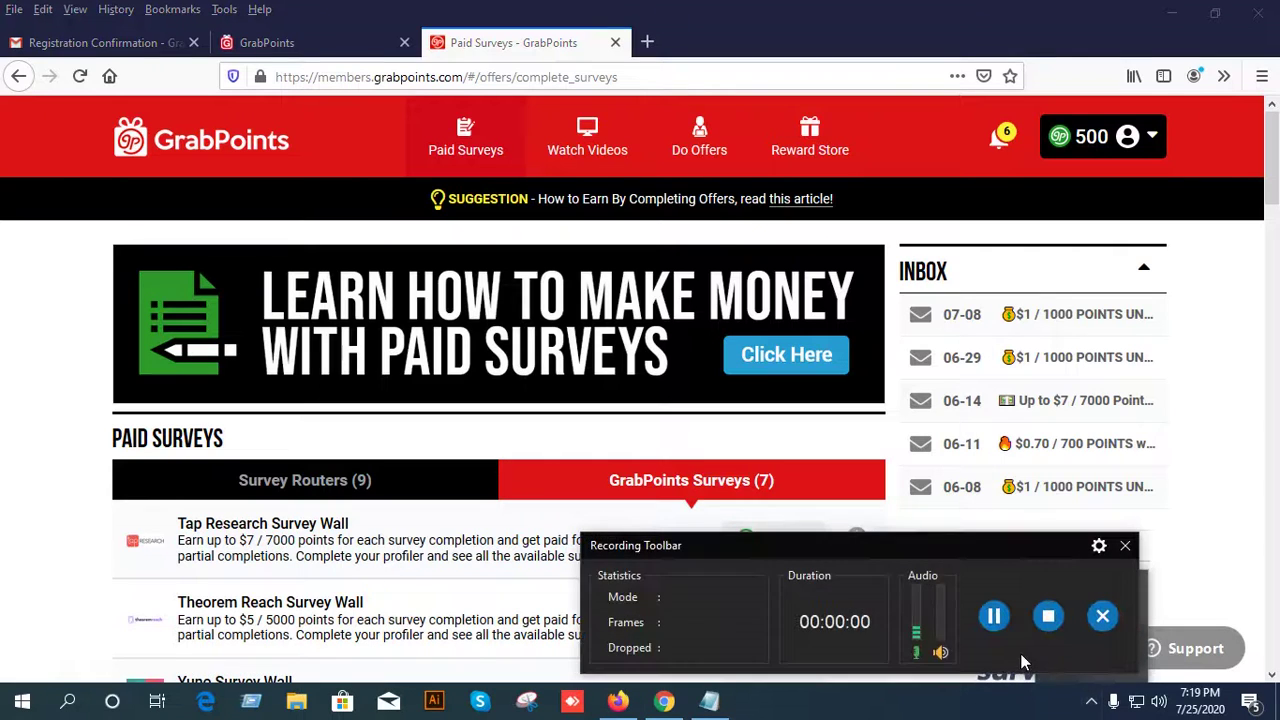